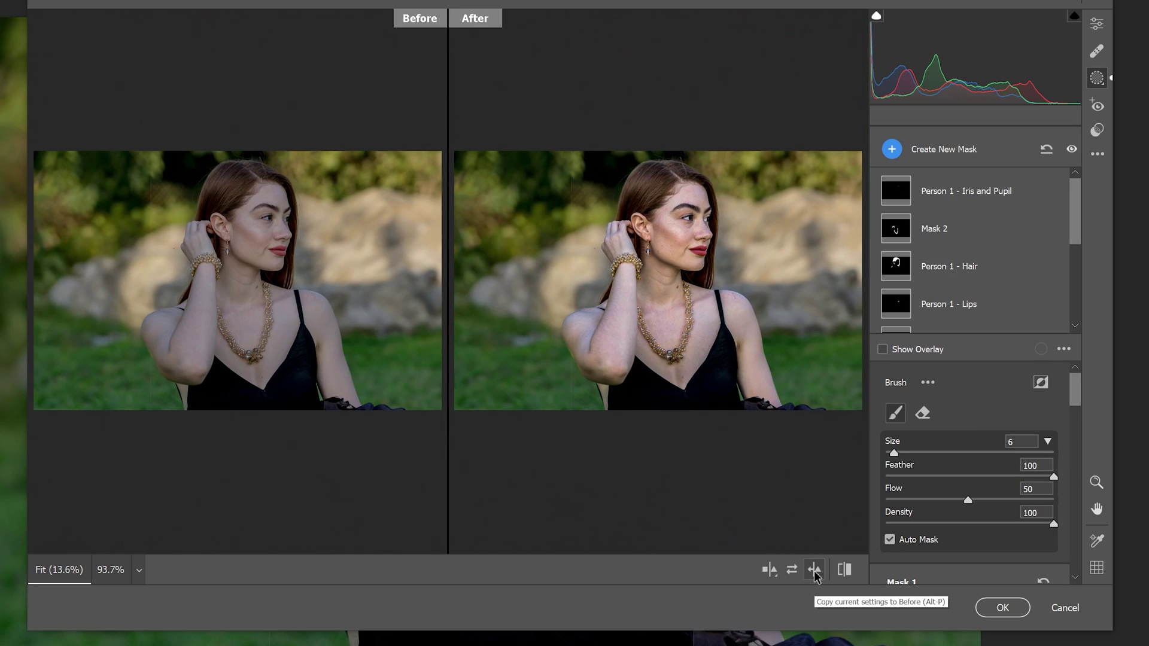
Preview the finished retouch in split Before/After view with the jewellery mask overlay shown
left_click(776, 573)
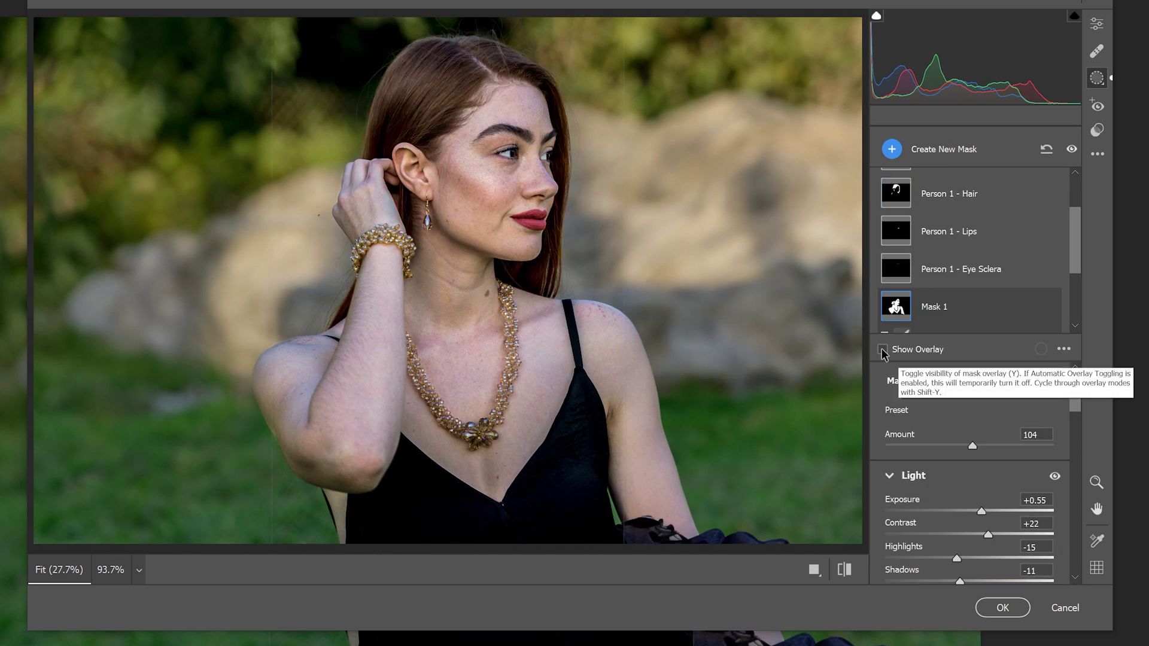
left_click(883, 349)
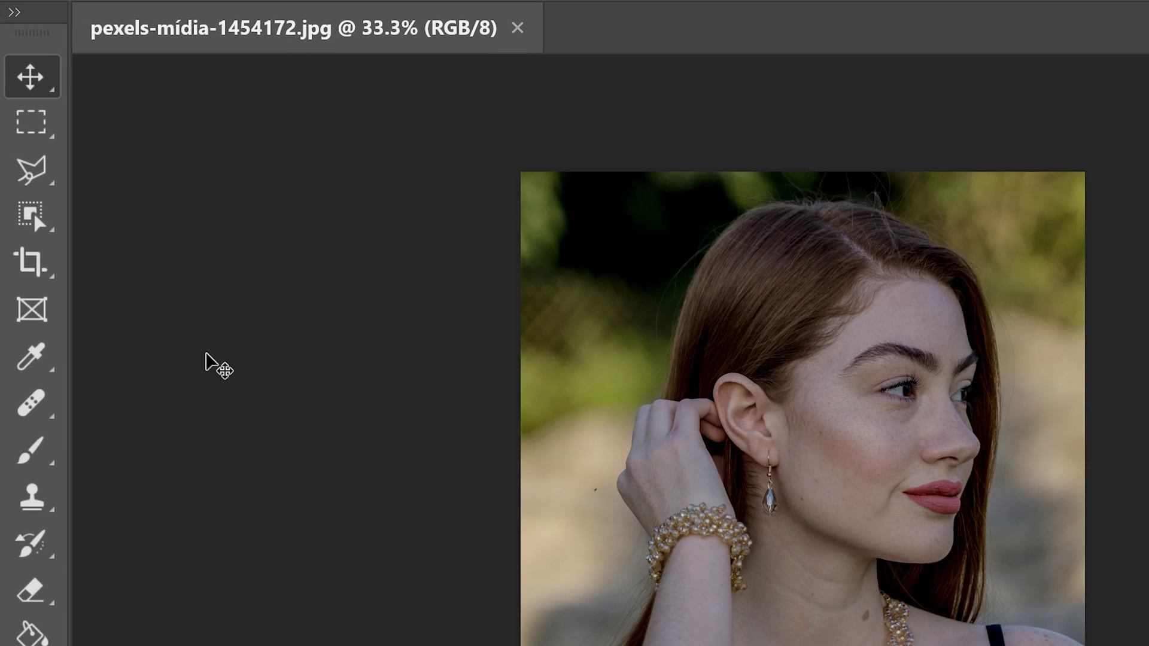
Widen the canvas on both sides to 6216 × 4242 px with Crop and Generative Expand fill
left_click(22, 183)
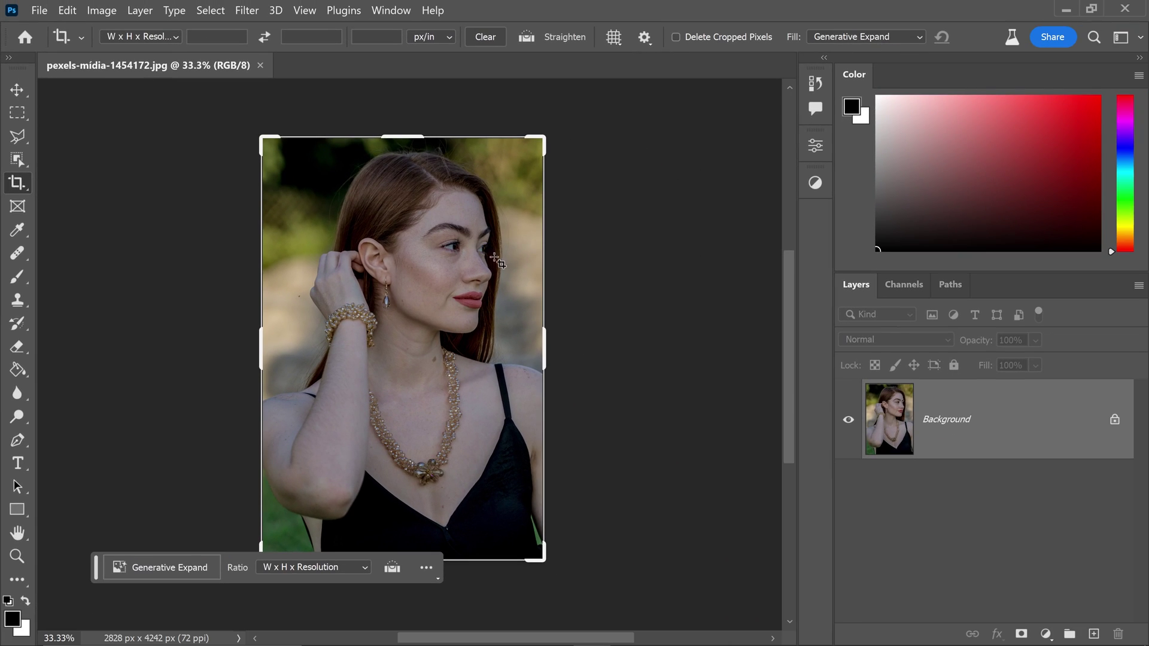
left_click_drag(544, 357, 714, 353)
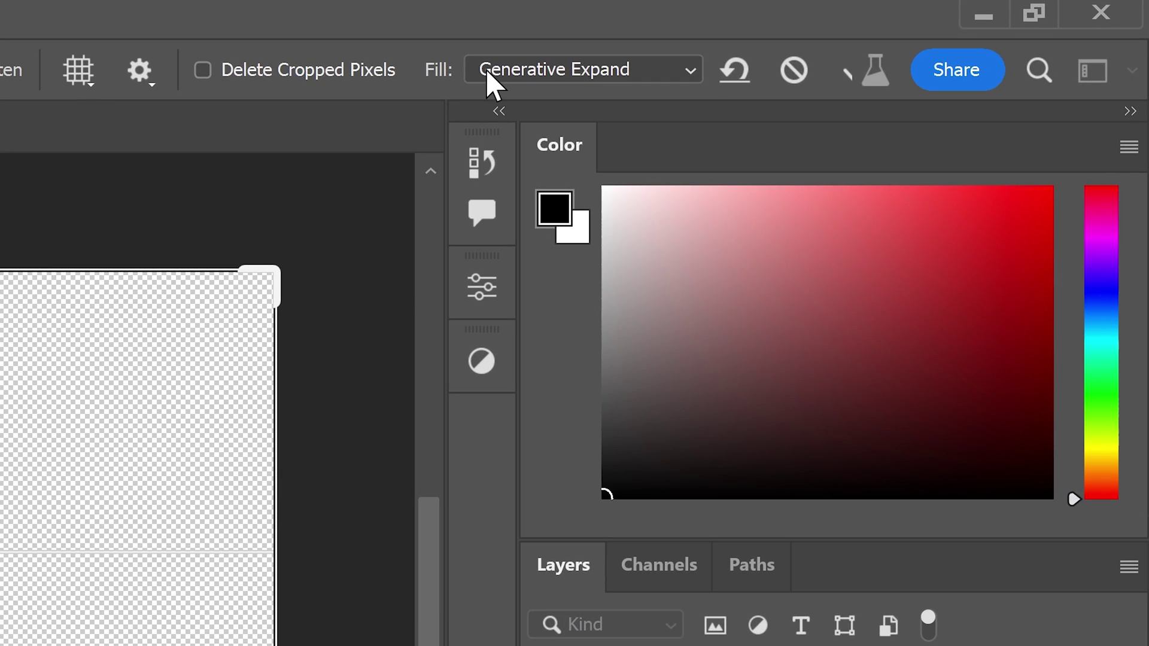
left_click(815, 40)
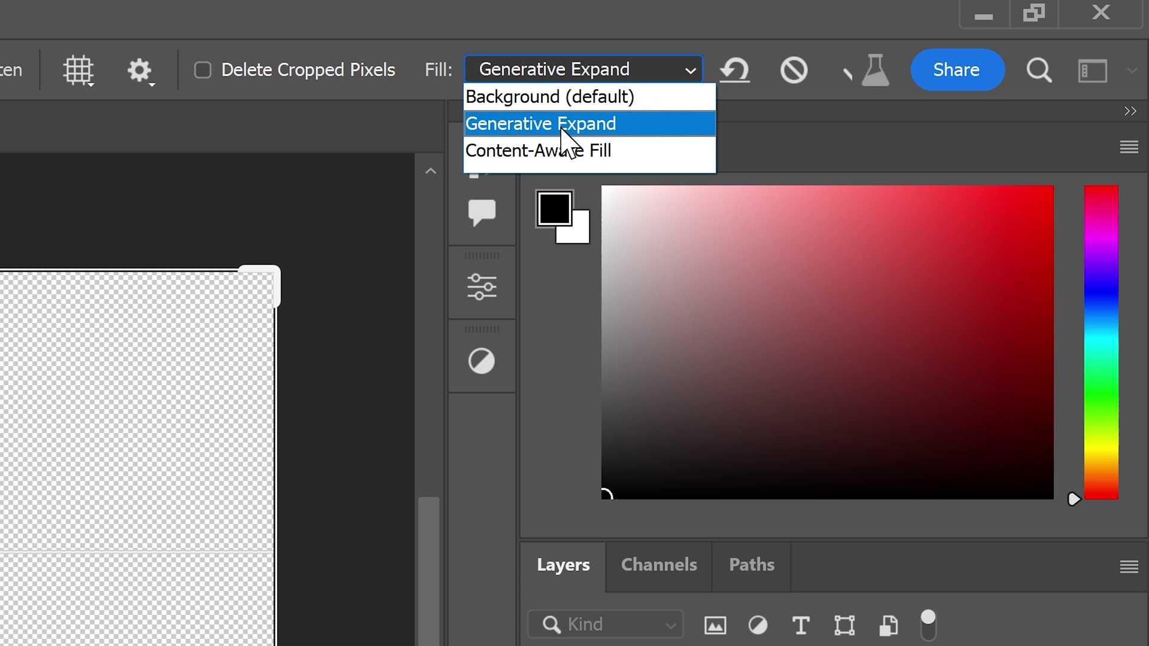
left_click(566, 131)
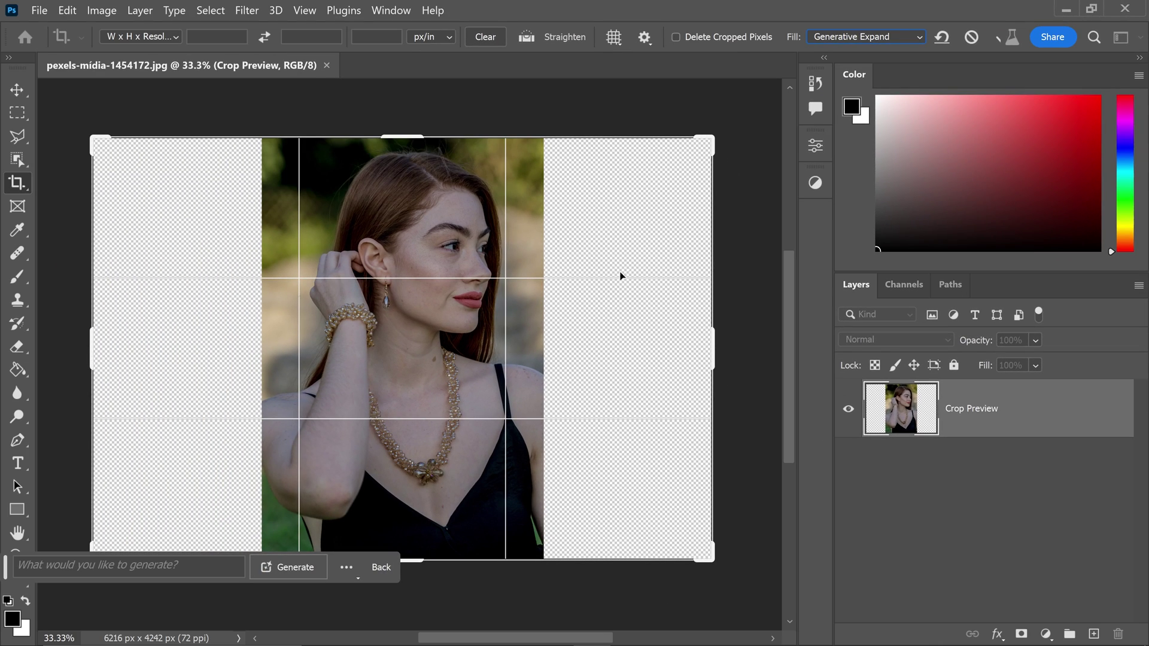
left_click(301, 559)
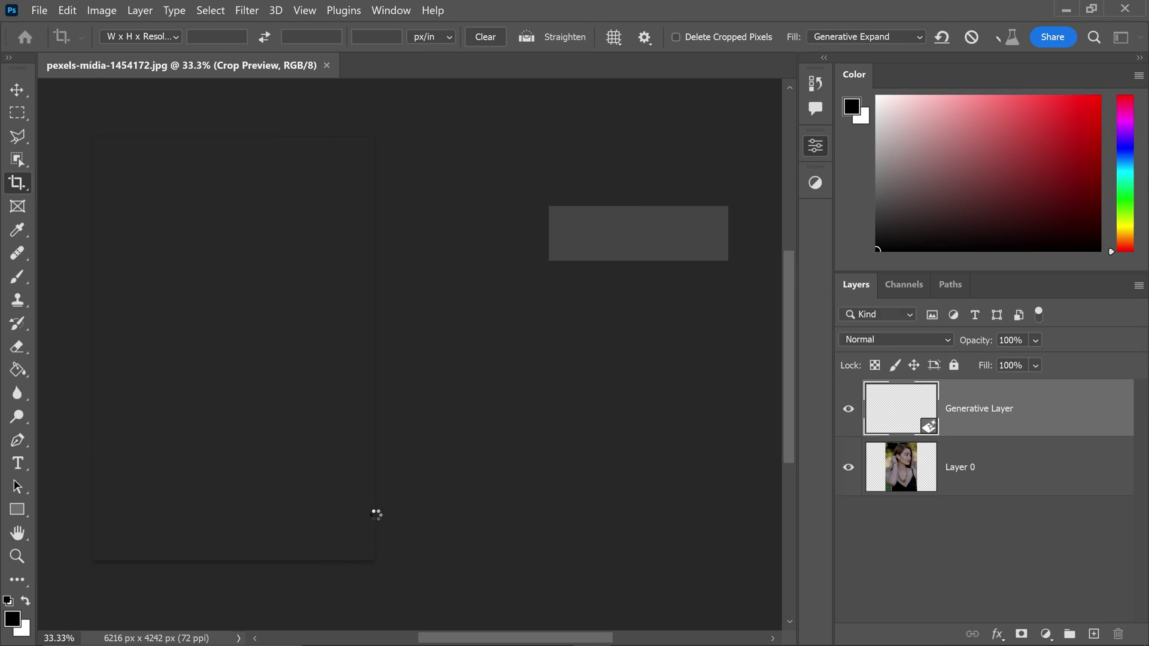
left_click(765, 138)
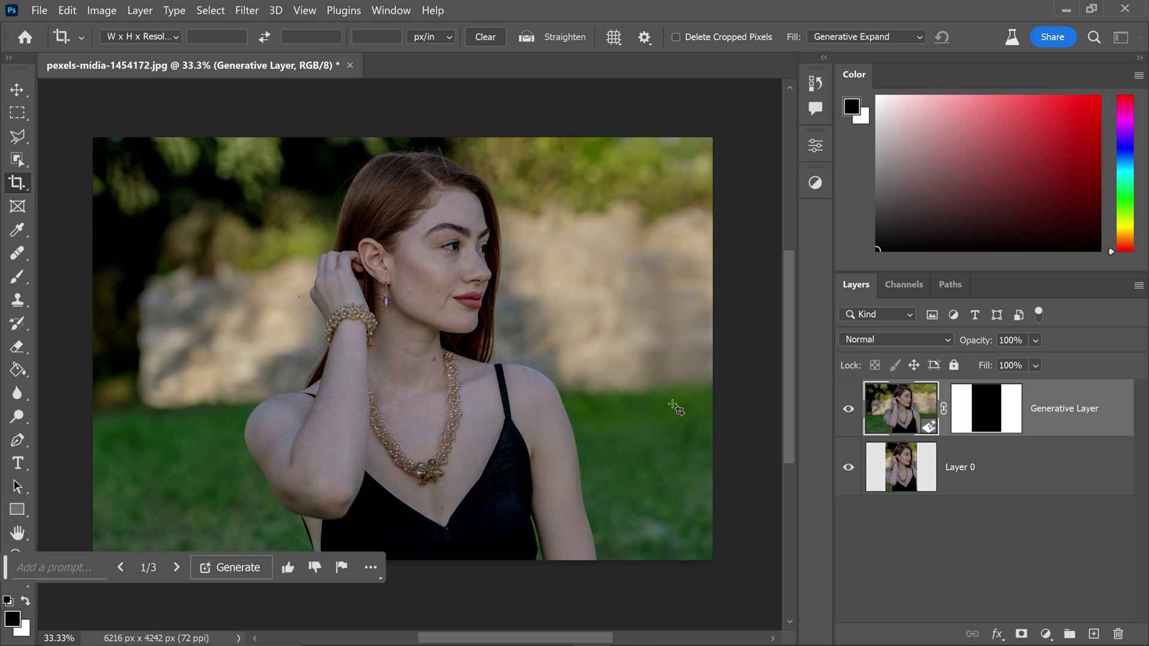
Duplicate Layer 0 and Generative Layer and convert the copies into one smart object
left_click(18, 91)
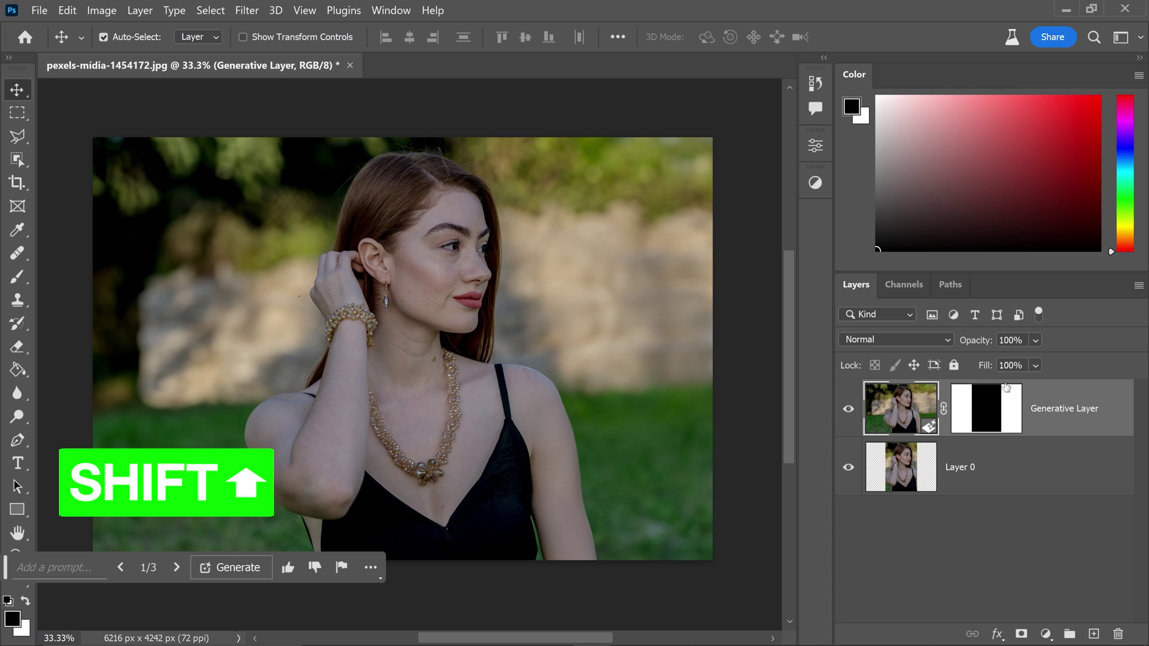
left_click(1004, 466, "shift")
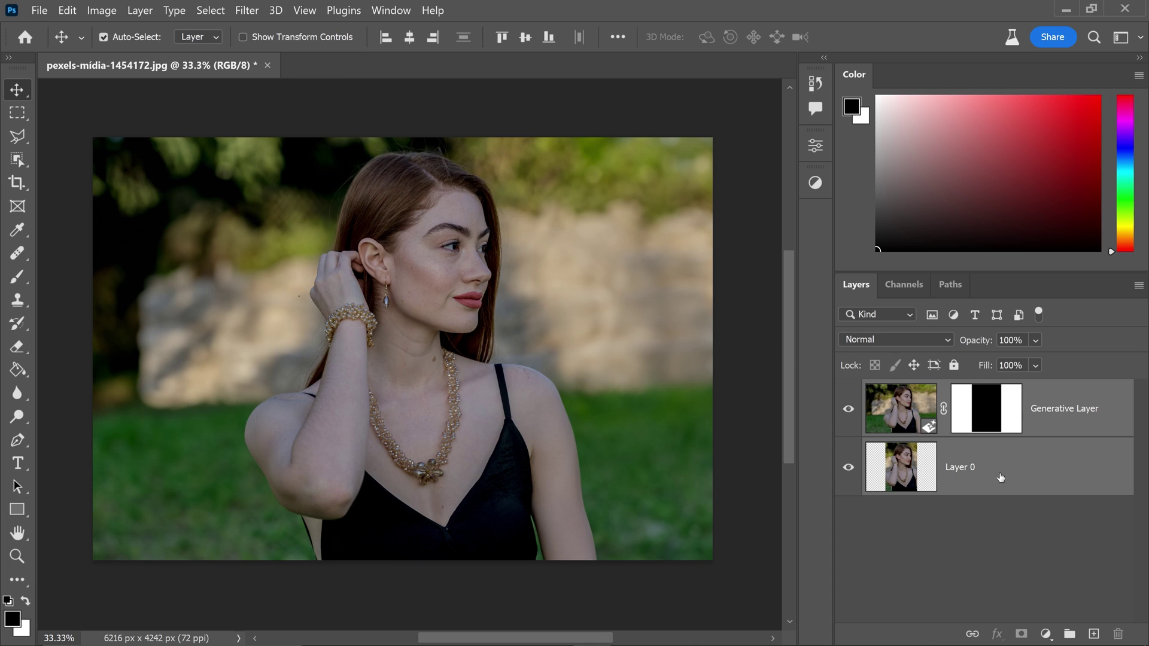
key("ctrl+j")
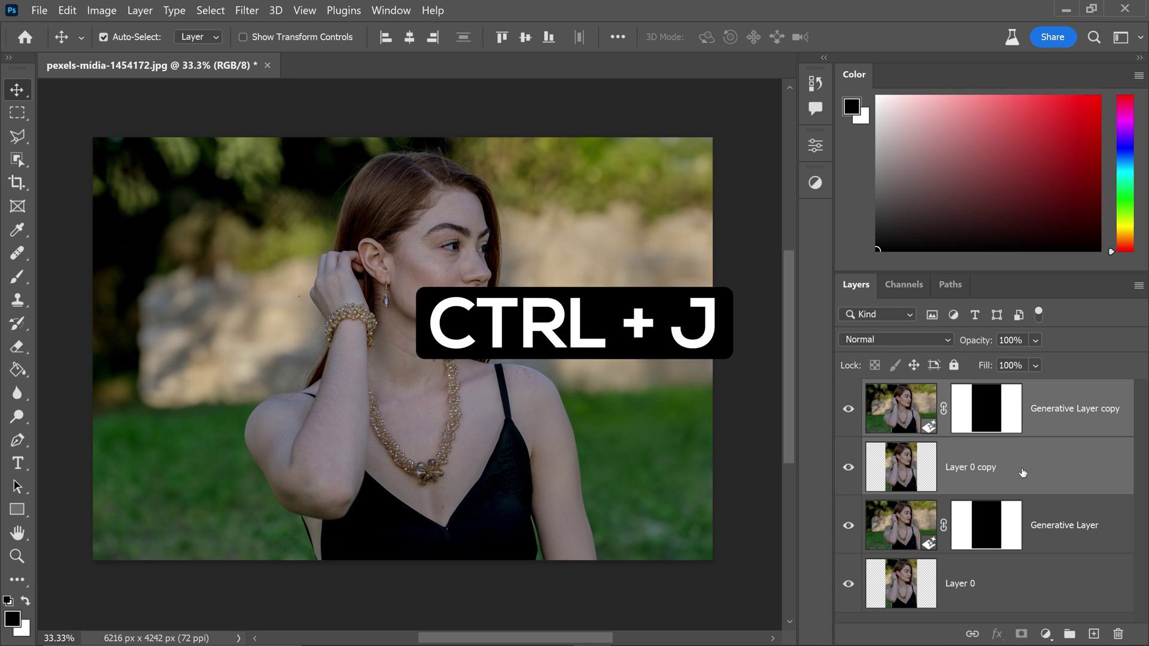
right_click(1010, 460)
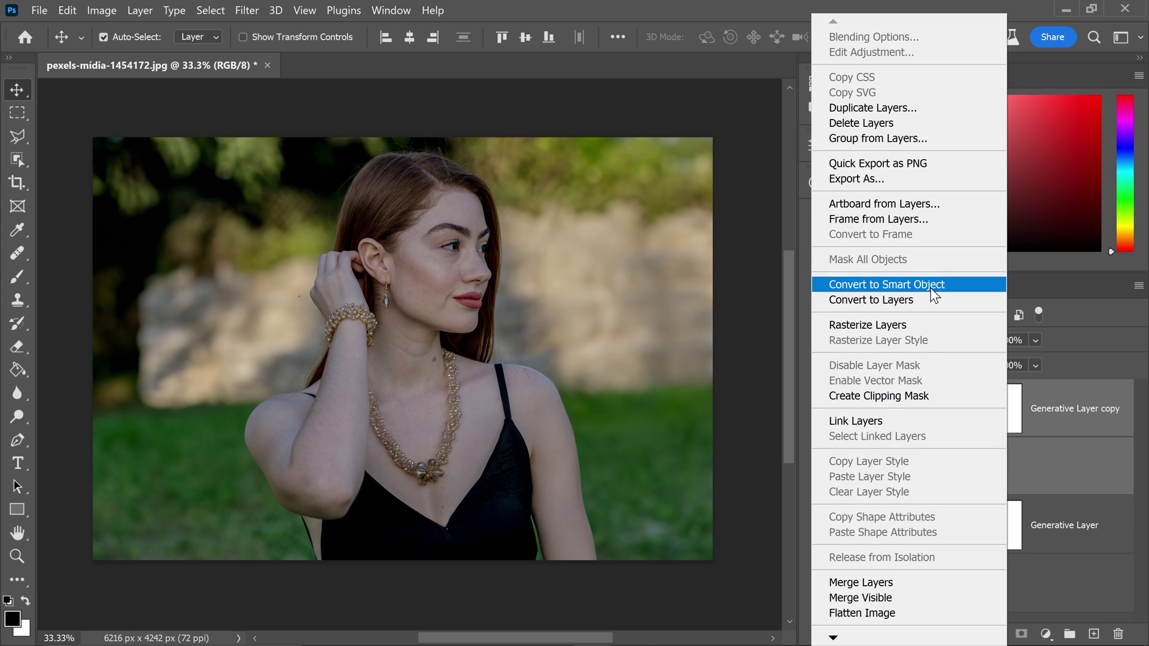
left_click(930, 286)
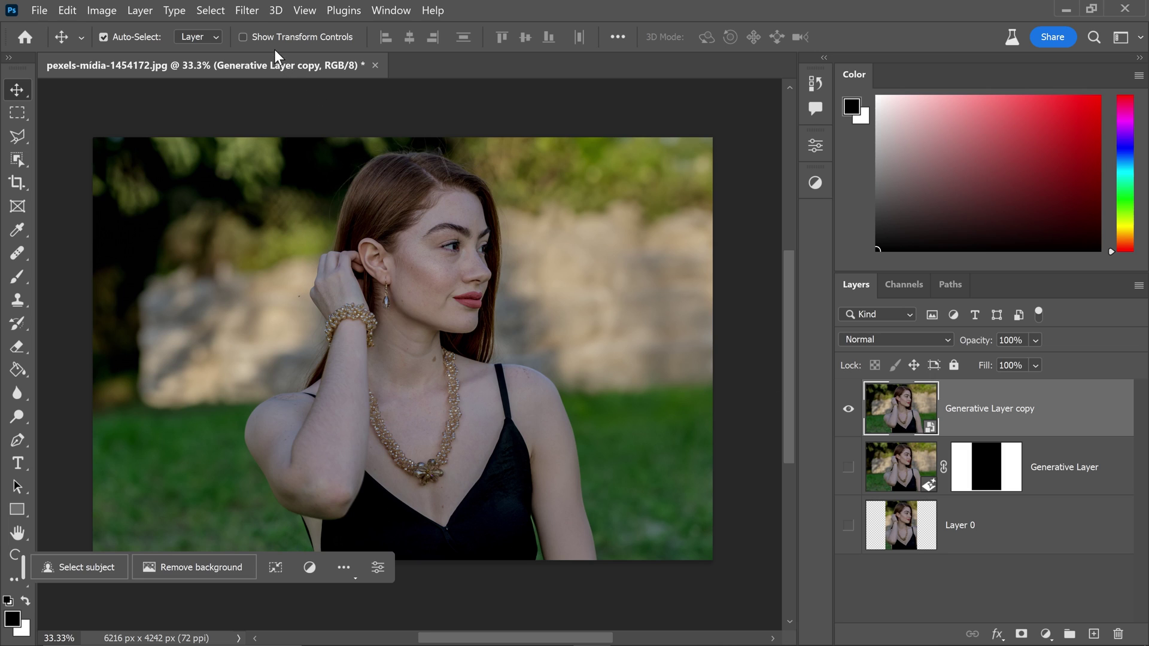
Apply the Camera Raw Filter to the smart object and switch to its Masking panel
left_click(248, 10)
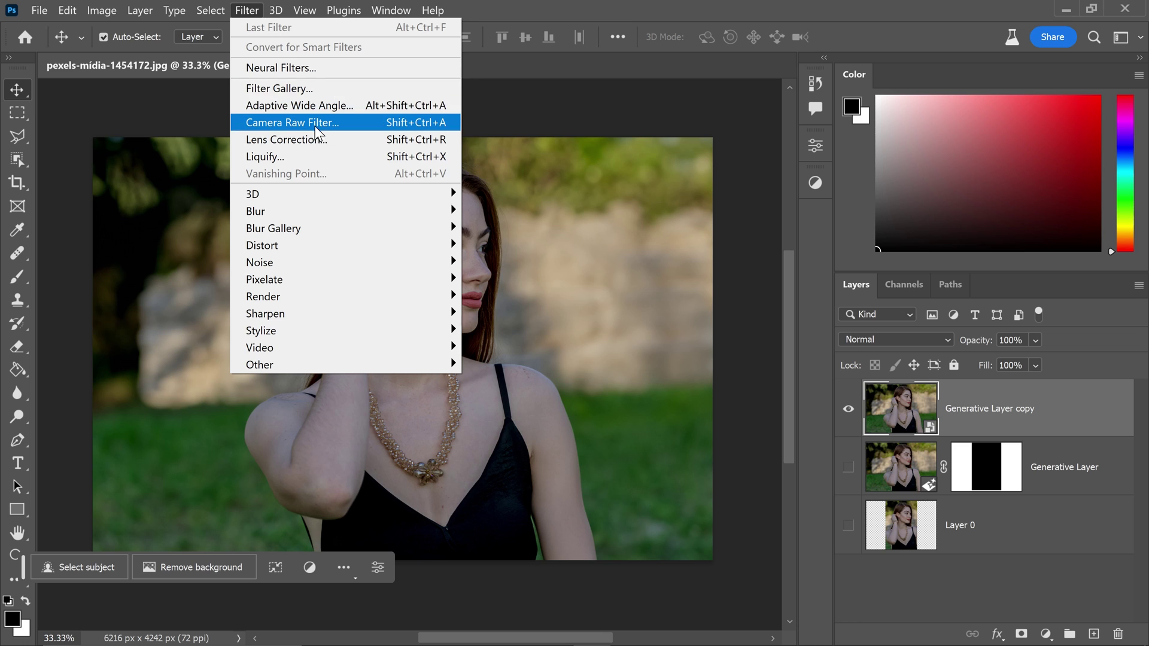
left_click(320, 123)
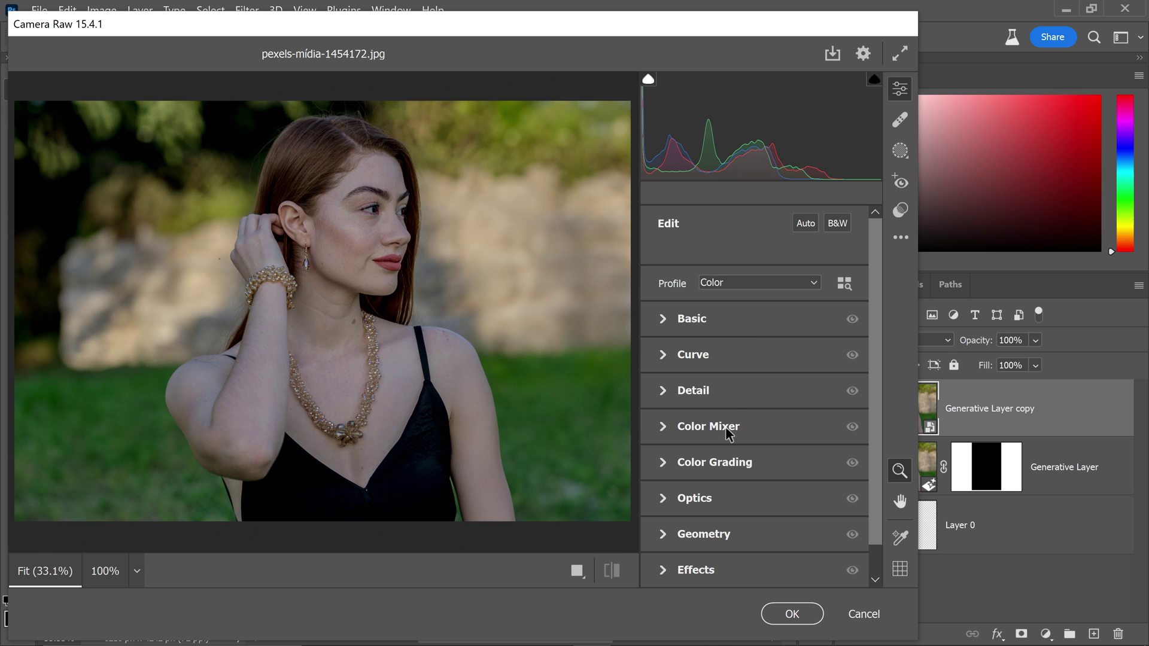
scroll(877, 426, "down", 1)
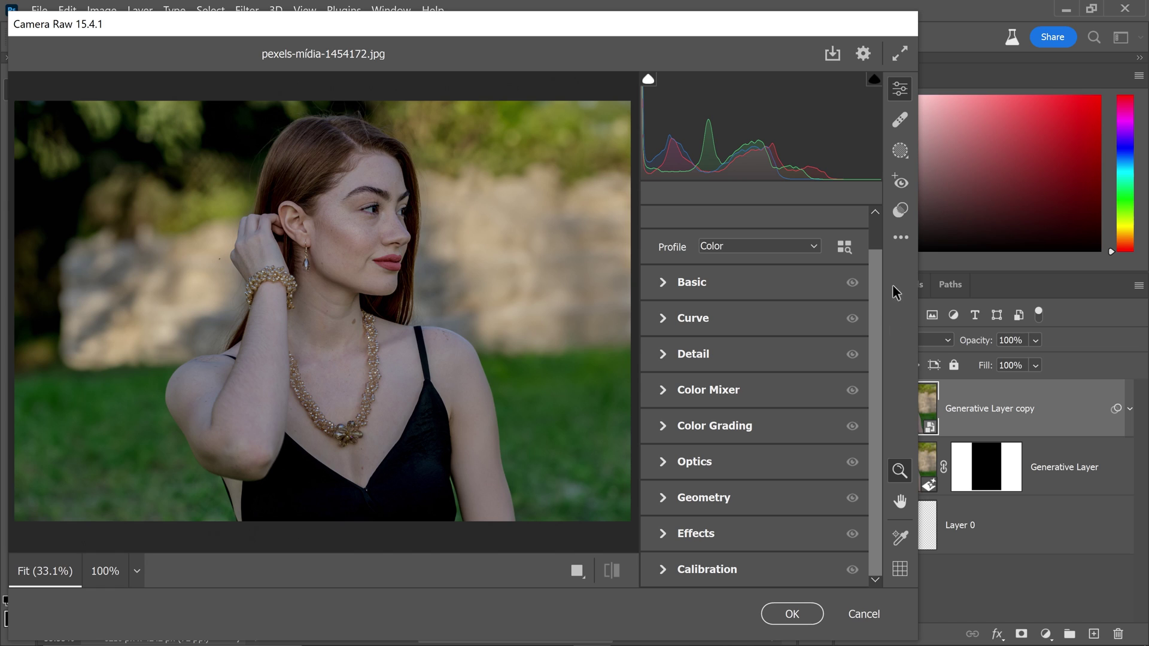
left_click(900, 158)
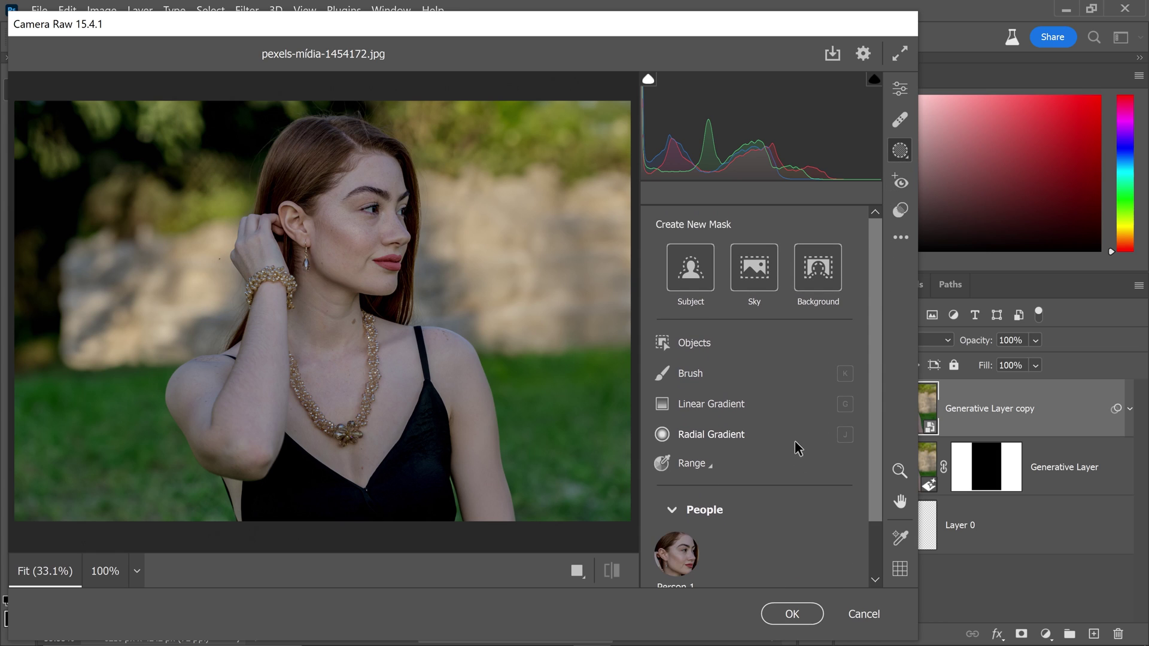
scroll(871, 446, "down", 2)
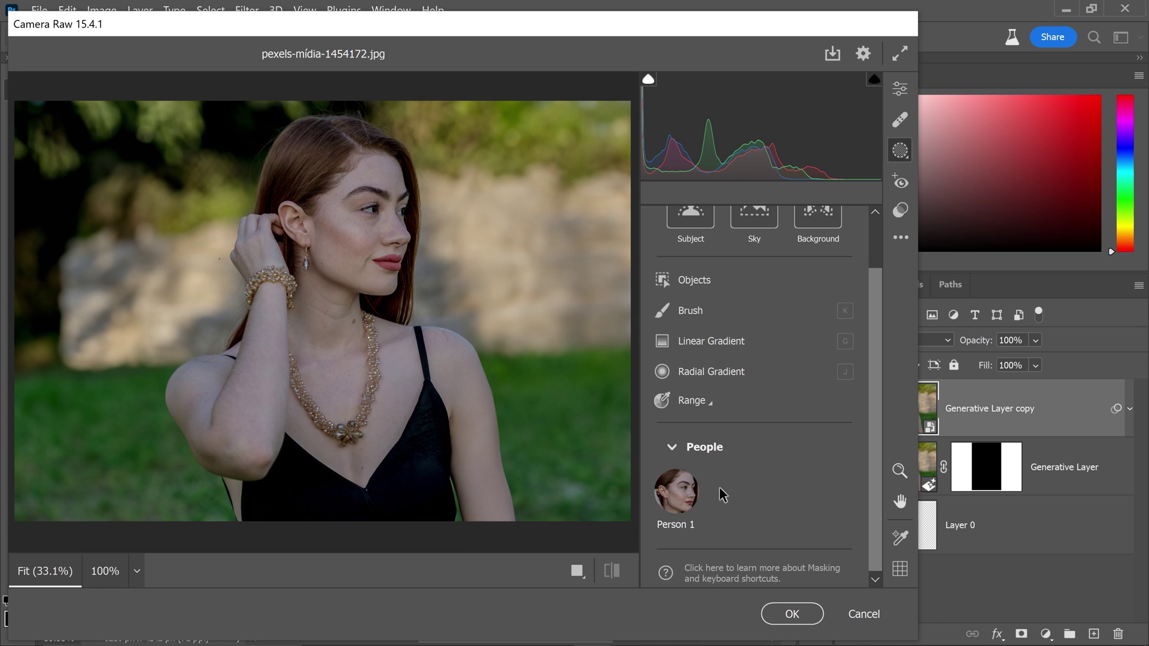
Create a Person 1 mask covering Facial Skin and Body Skin
left_click(681, 497)
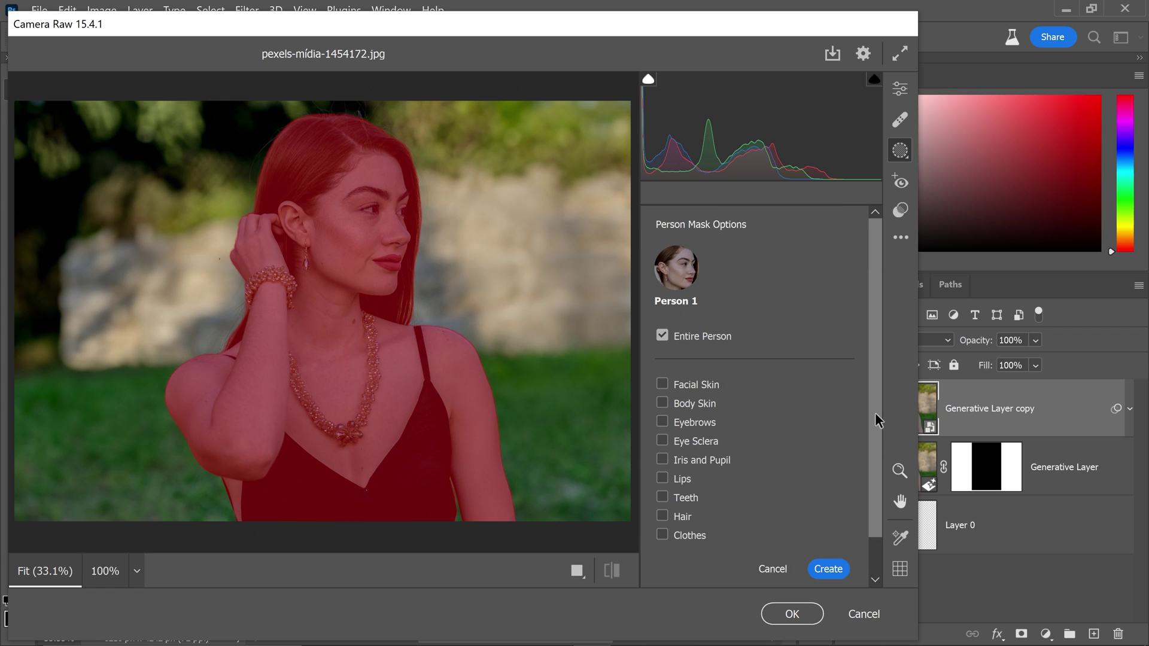
scroll(875, 408, "down", 1)
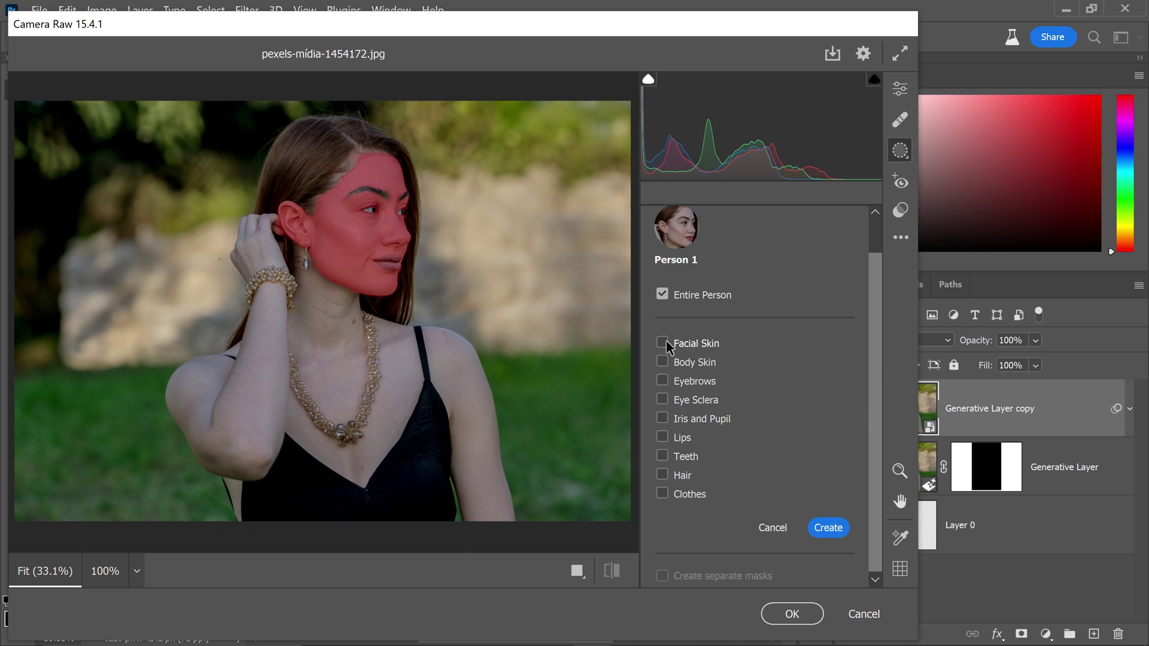
left_click(666, 341)
left_click(663, 402)
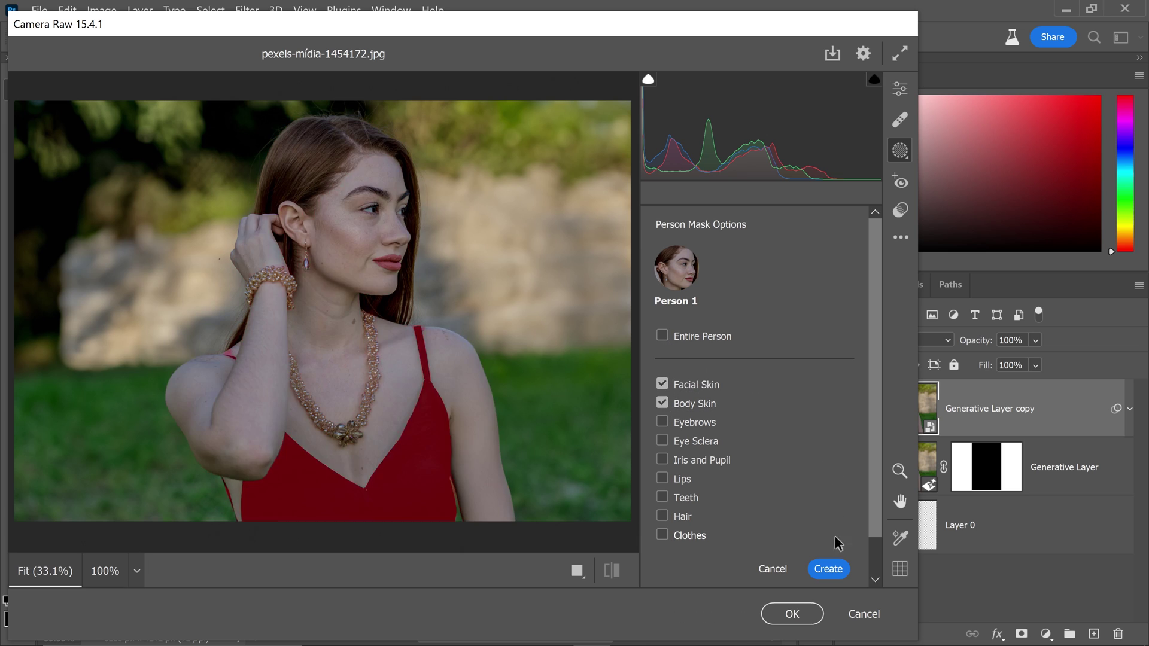
left_click(838, 569)
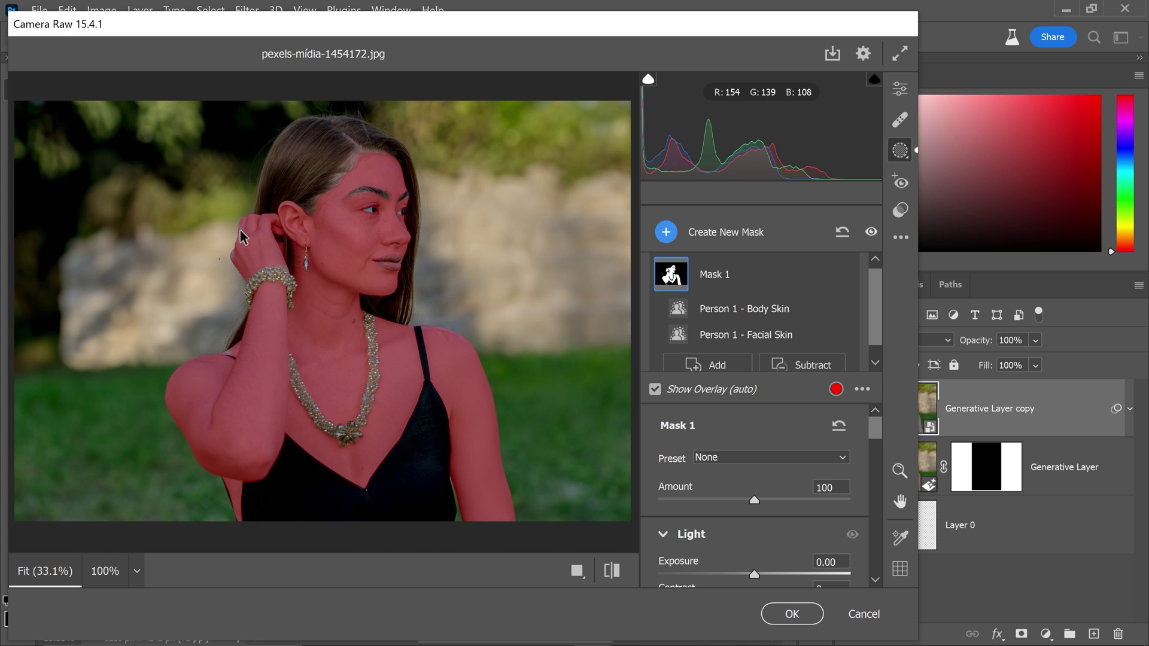
left_click(899, 470)
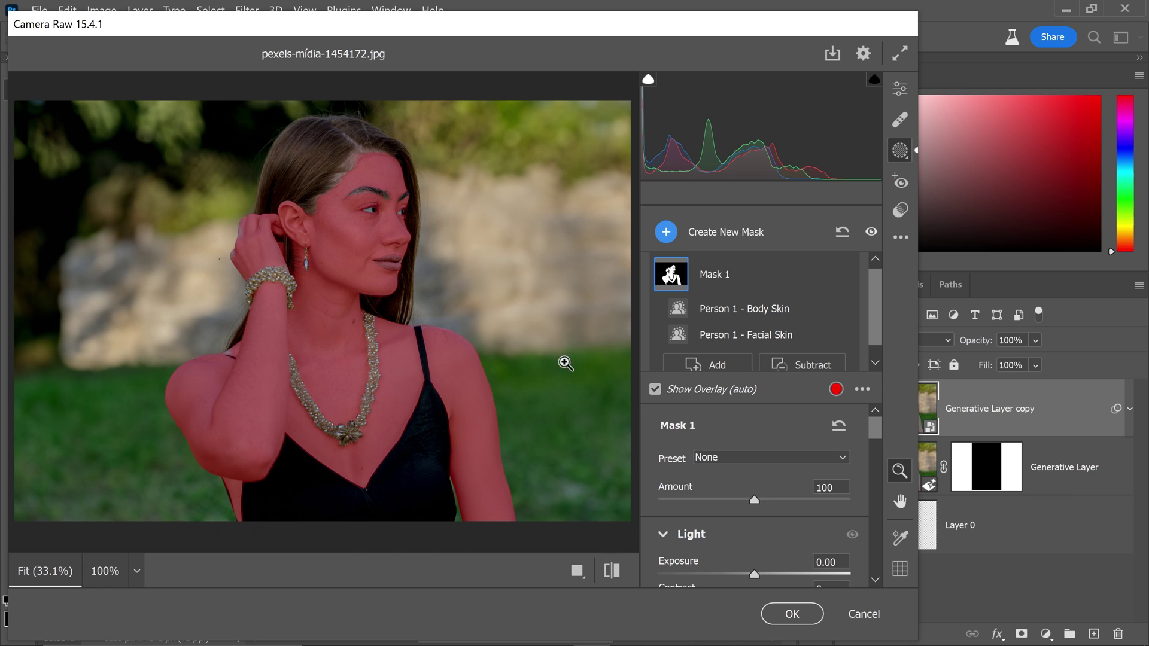
left_click_drag(239, 247, 305, 236)
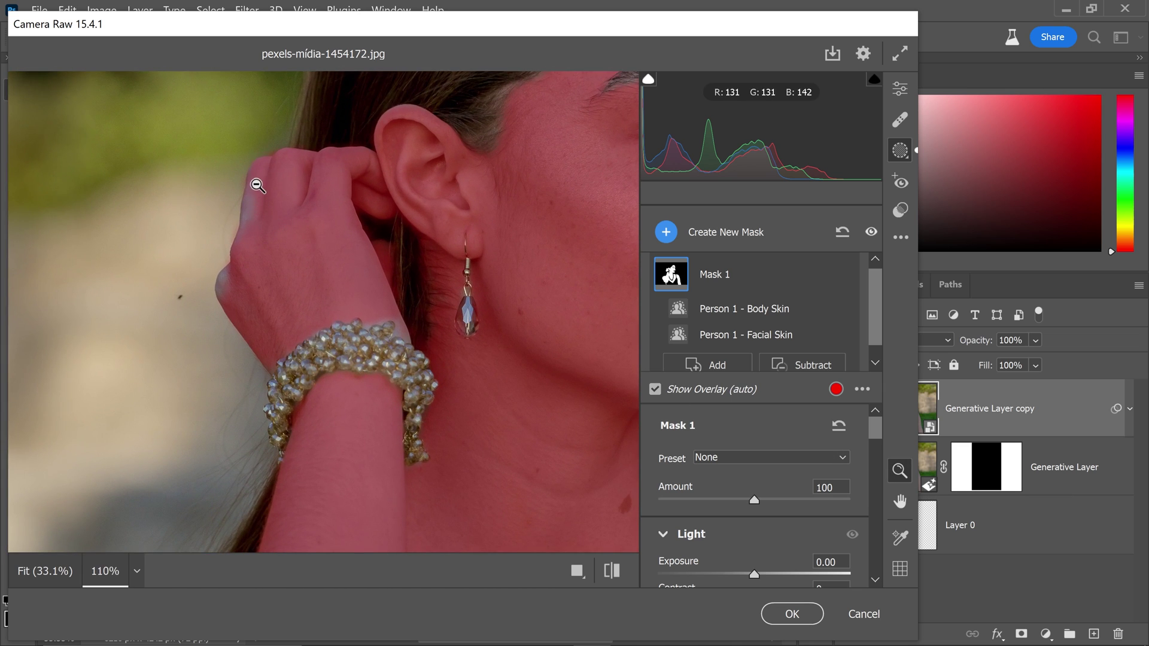
key("h")
left_click_drag(311, 482, 388, 156)
left_click_drag(506, 226, 341, 416)
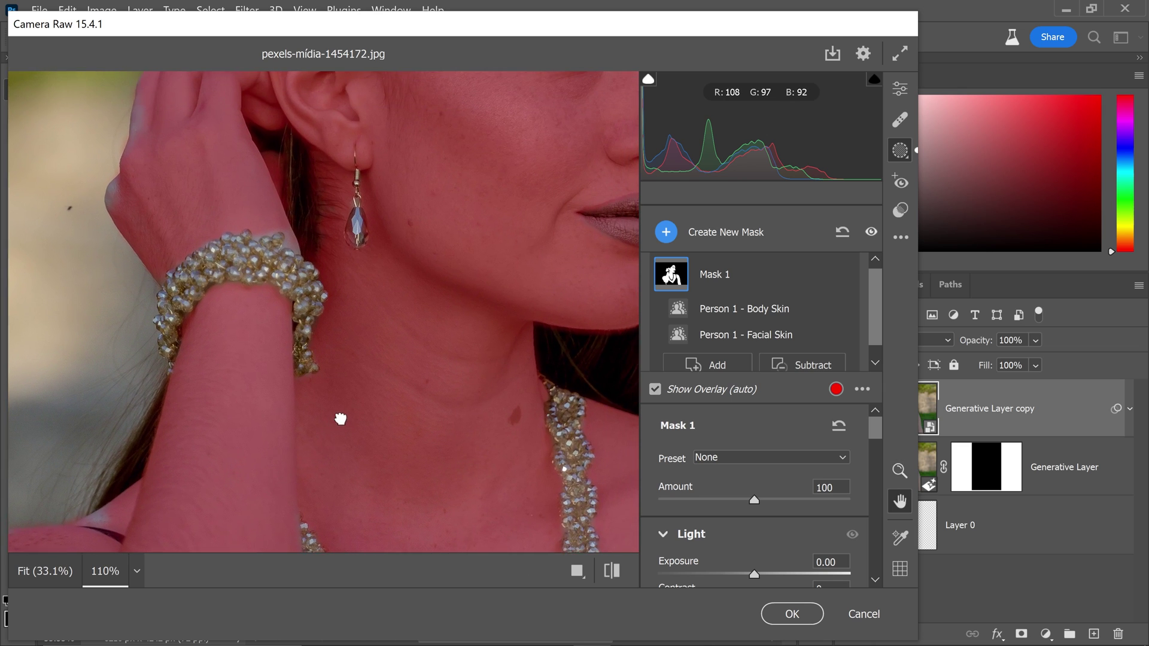
scroll(522, 269, "up", 5)
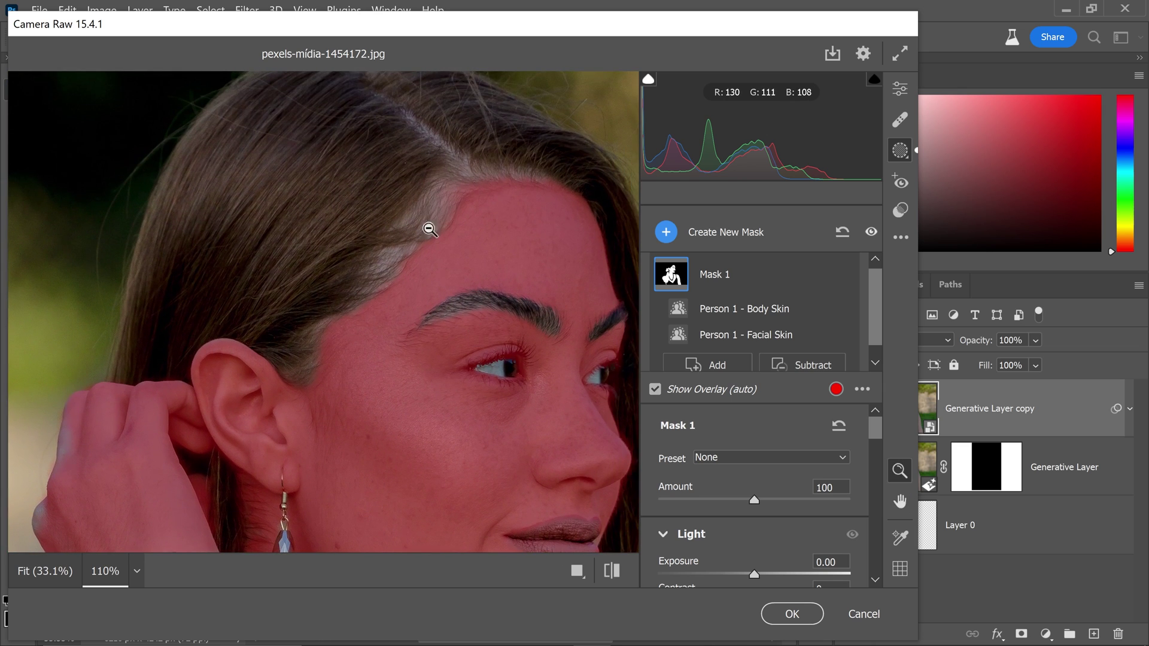
left_click_drag(429, 226, 459, 177)
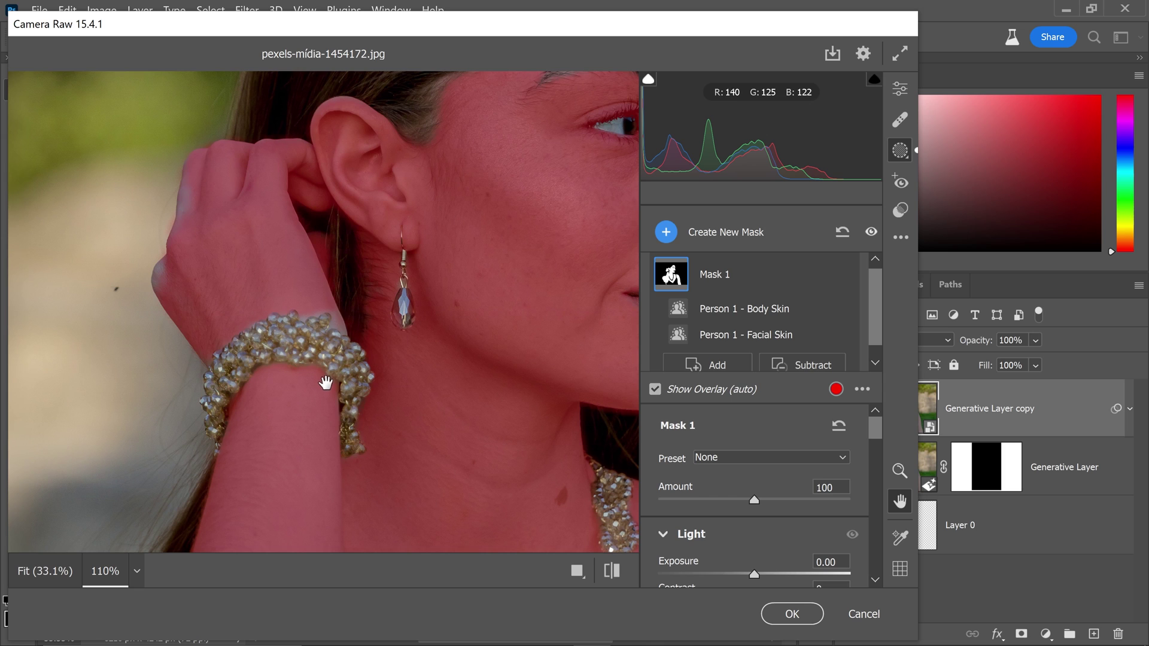
left_click_drag(326, 381, 437, 177)
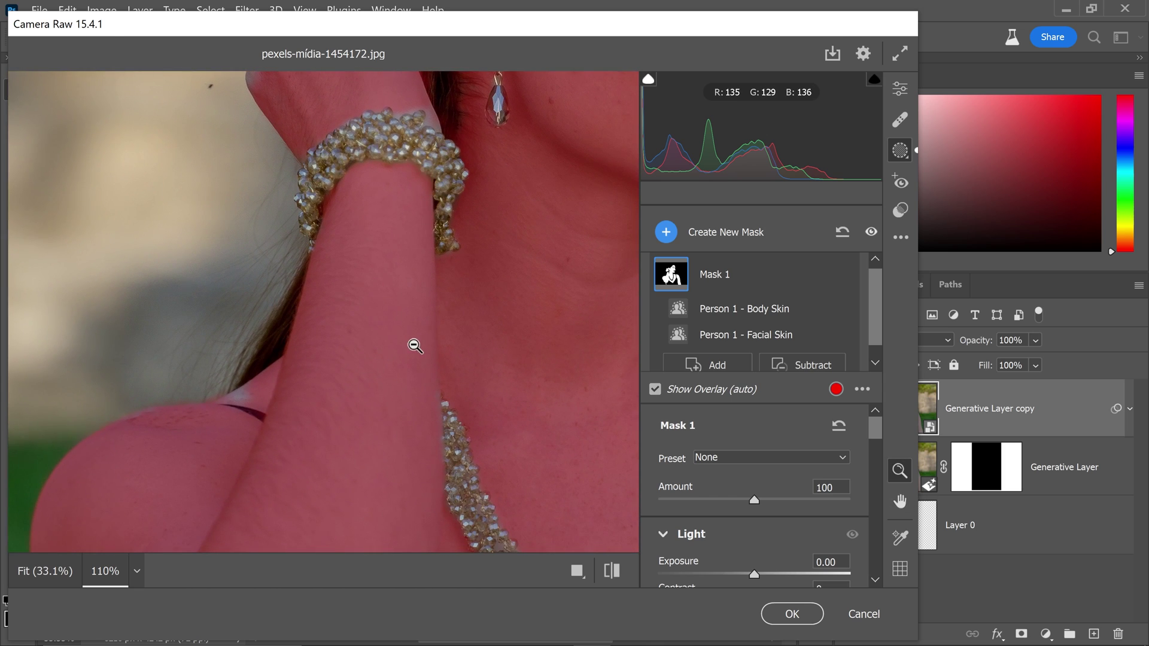
Add a brush component to the skin mask and paint an initial stroke
left_click(706, 363)
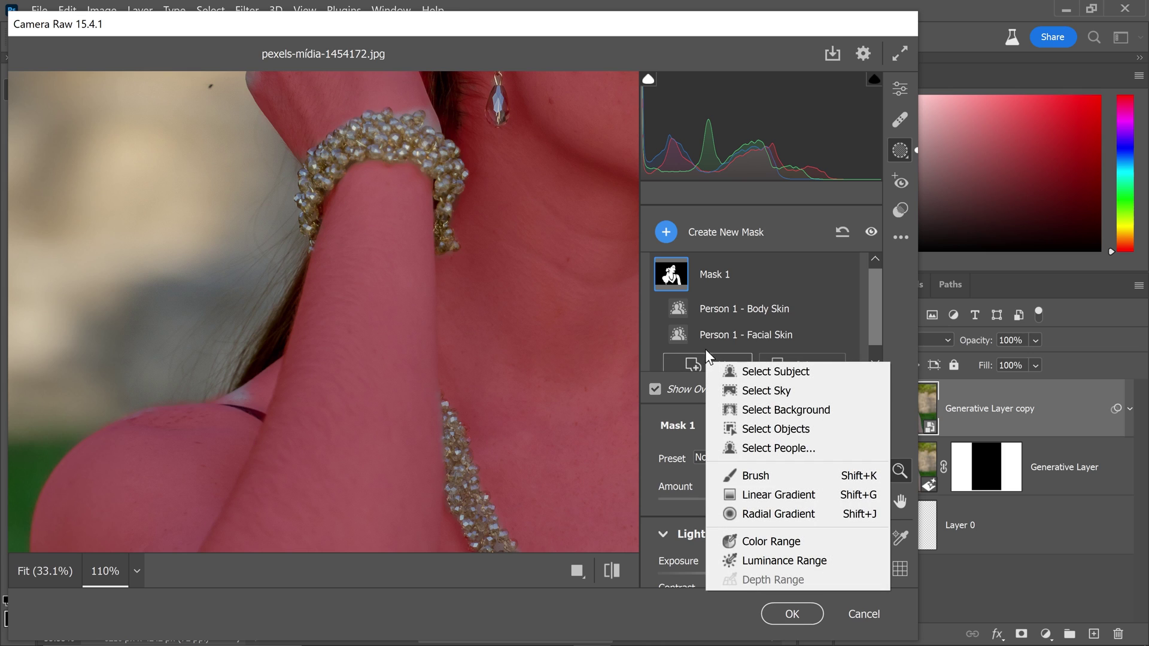
left_click(752, 477)
scroll(877, 430, "down", 3)
scroll(878, 438, "up", 2)
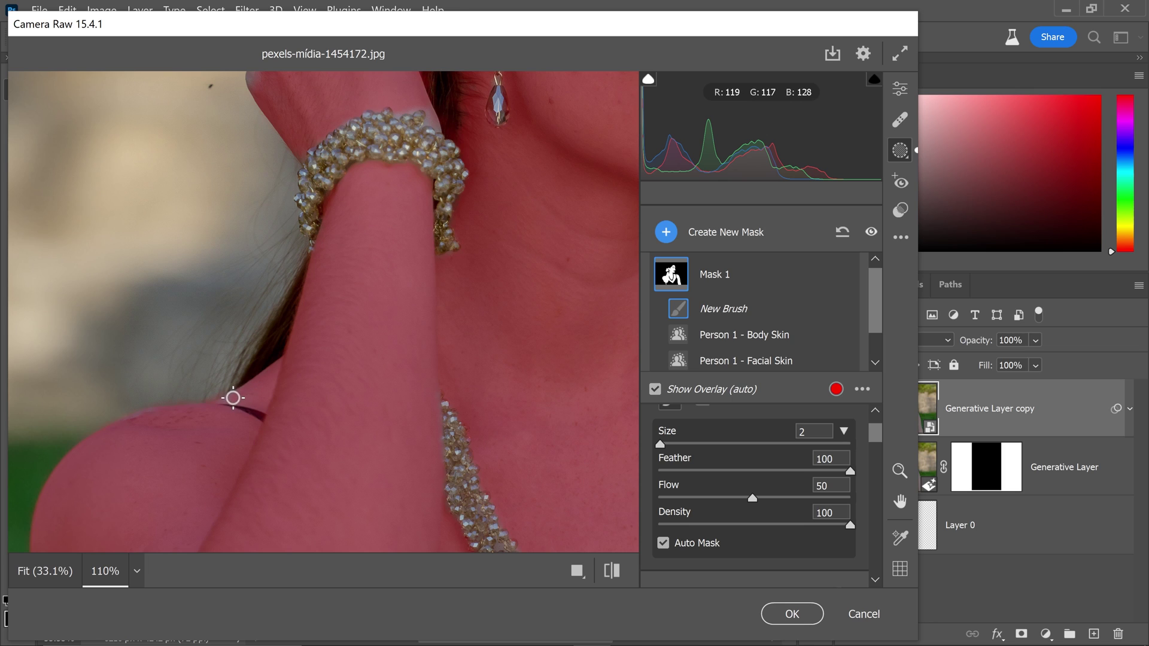
left_click(241, 396)
scroll(449, 282, "up", 5)
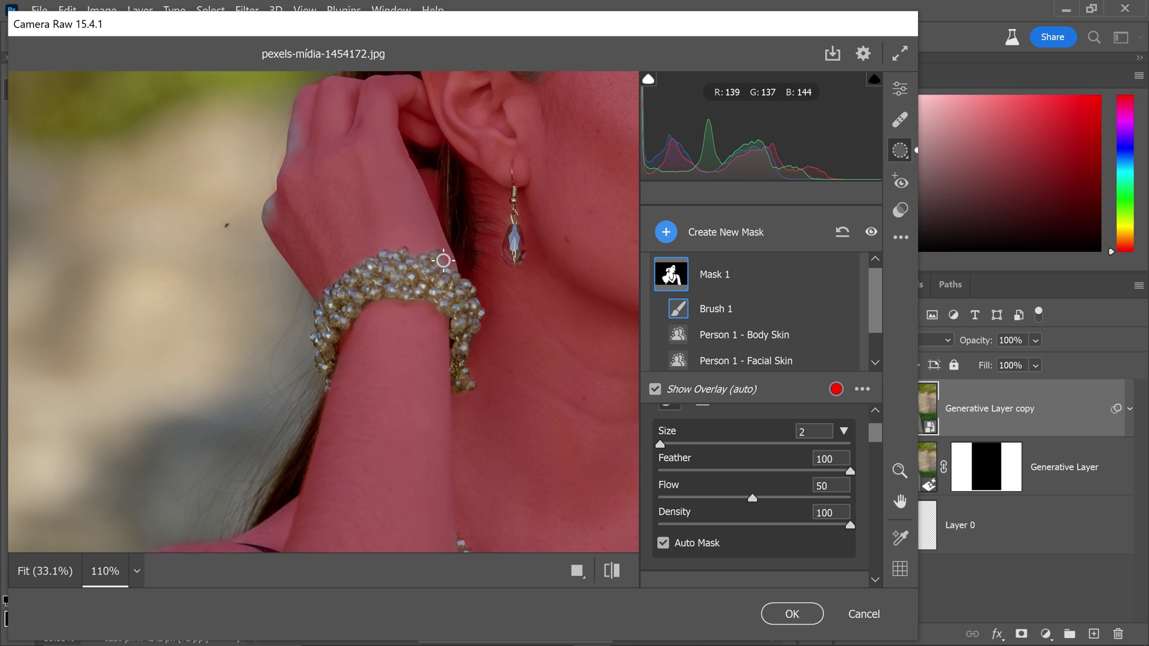
scroll(333, 329, "up", 3)
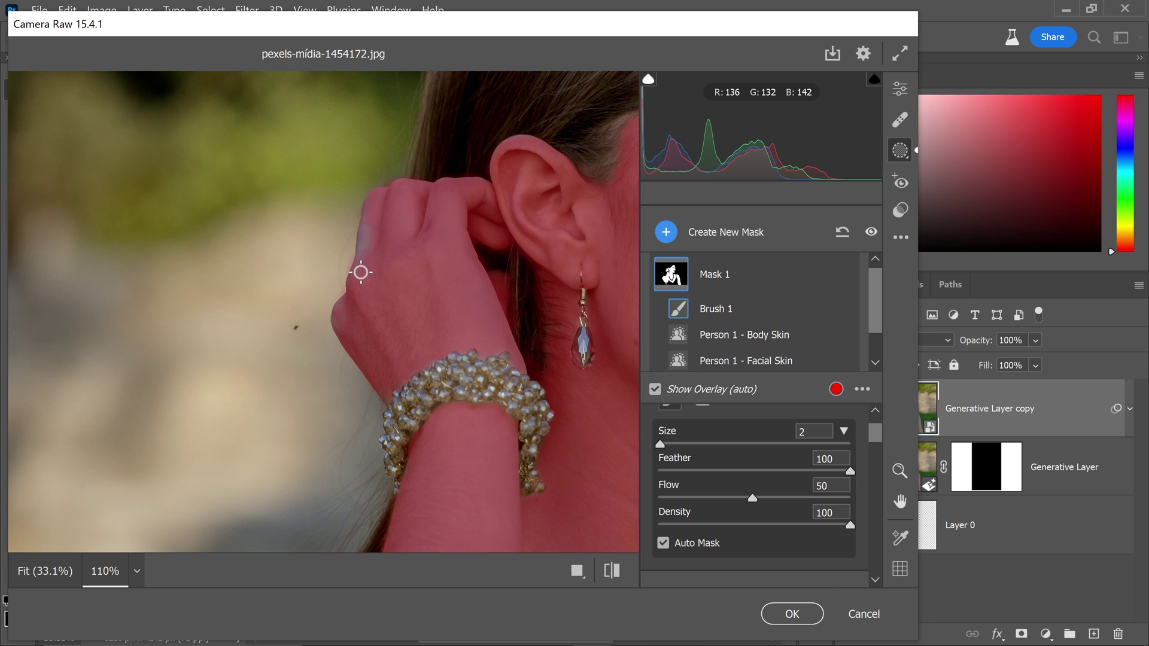
scroll(489, 275, "up", 10)
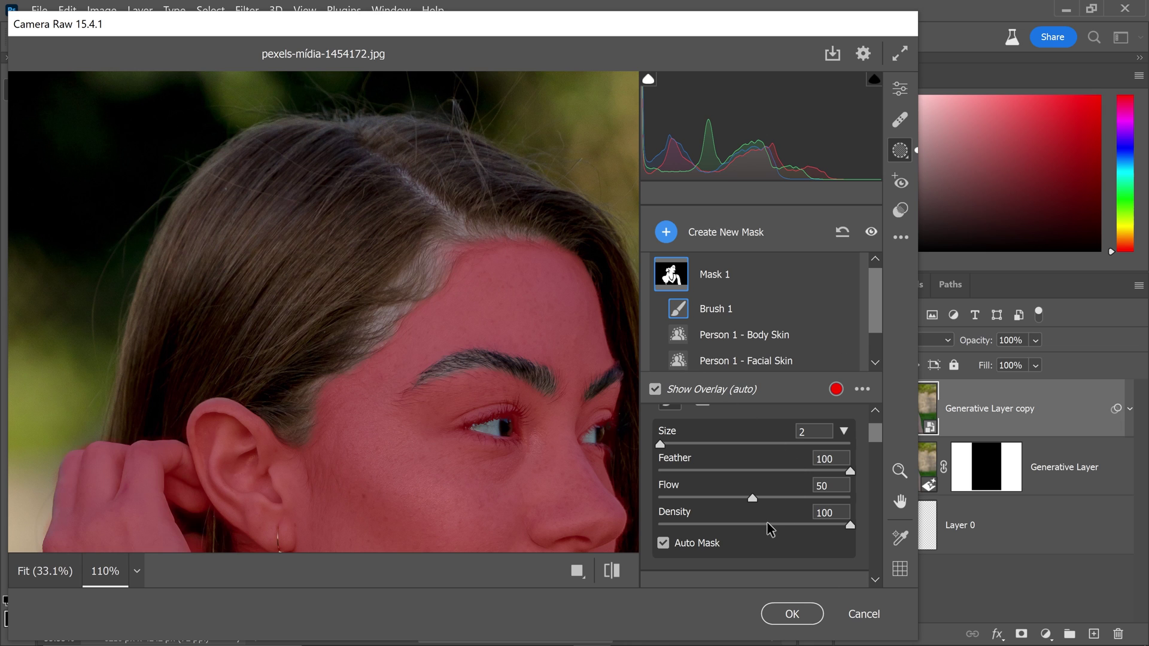
Set brush density to 50 and size 2, then paint the mask along the hair part
left_click_drag(763, 526, 755, 526)
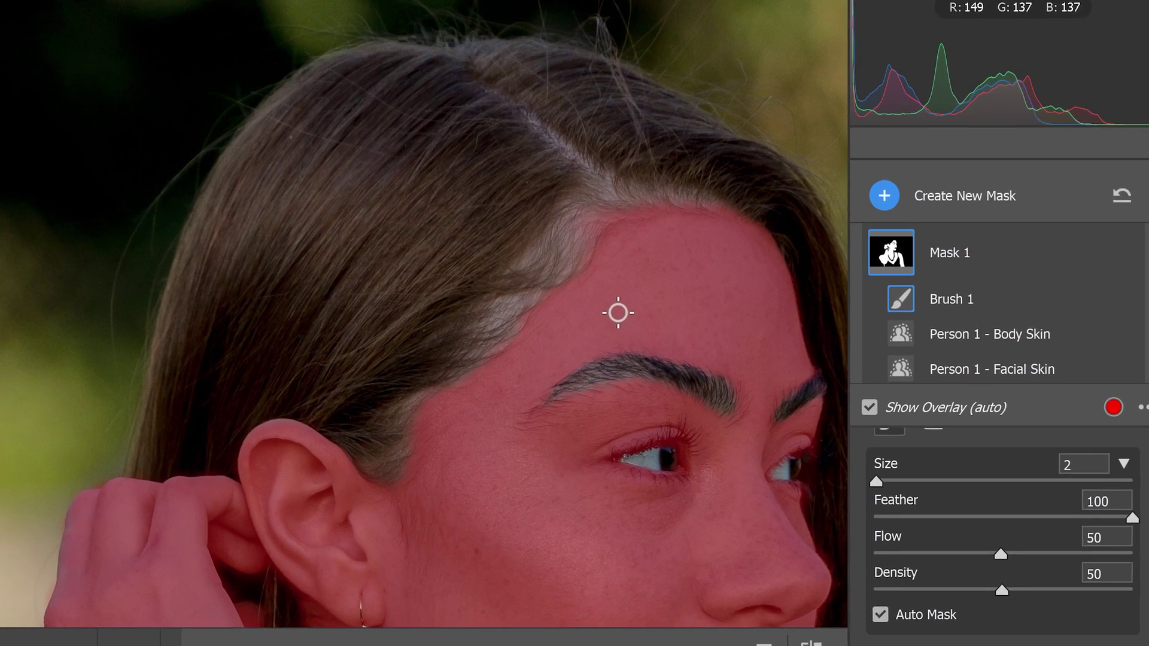
key("bracketleft")
key("bracketright")
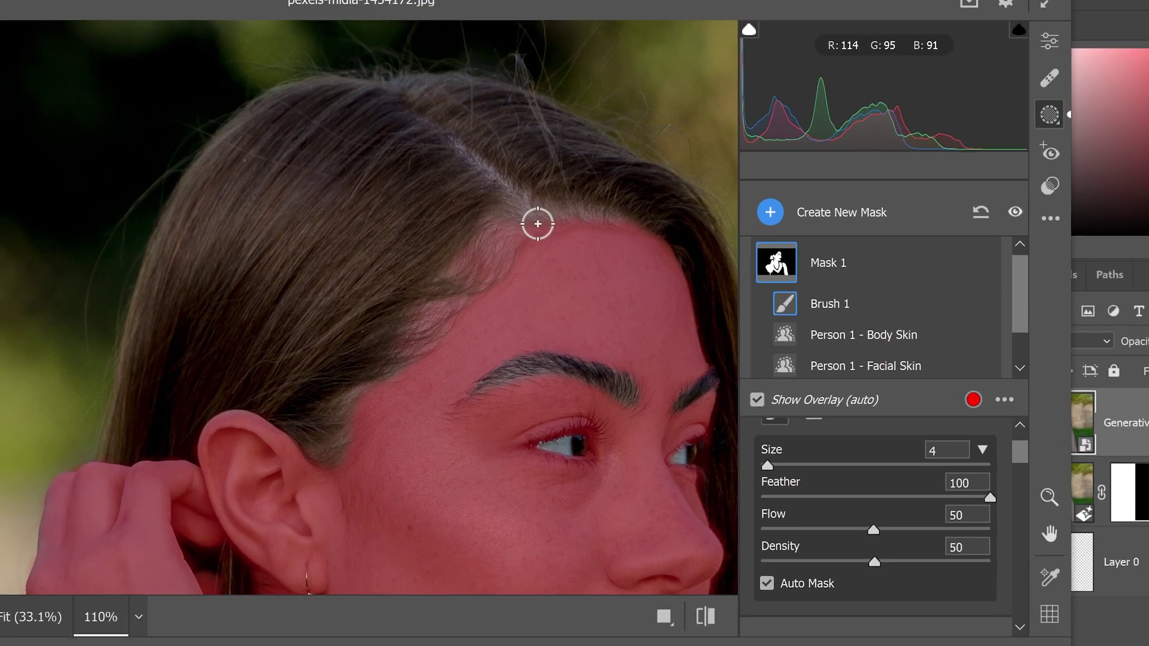
key("bracketleft")
key("bracketleft")
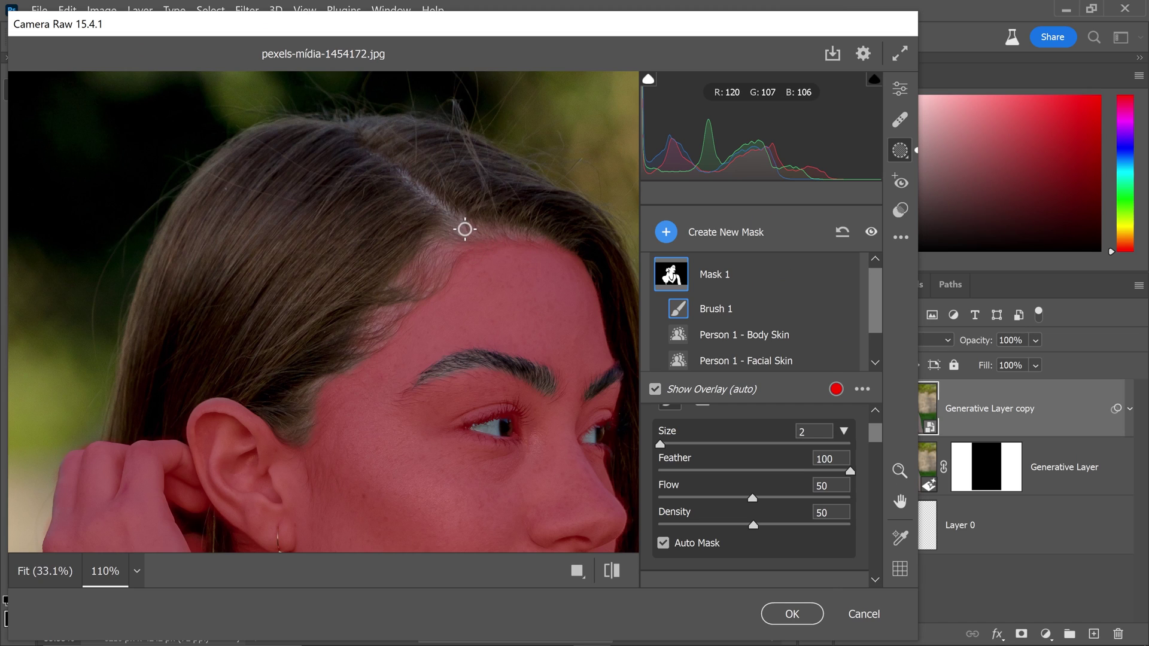
mouse_move(455, 219)
left_mouse_down()
mouse_move(399, 167)
mouse_move(457, 221)
mouse_move(395, 167)
mouse_move(447, 208)
left_mouse_up()
scroll(786, 323, "down", 2)
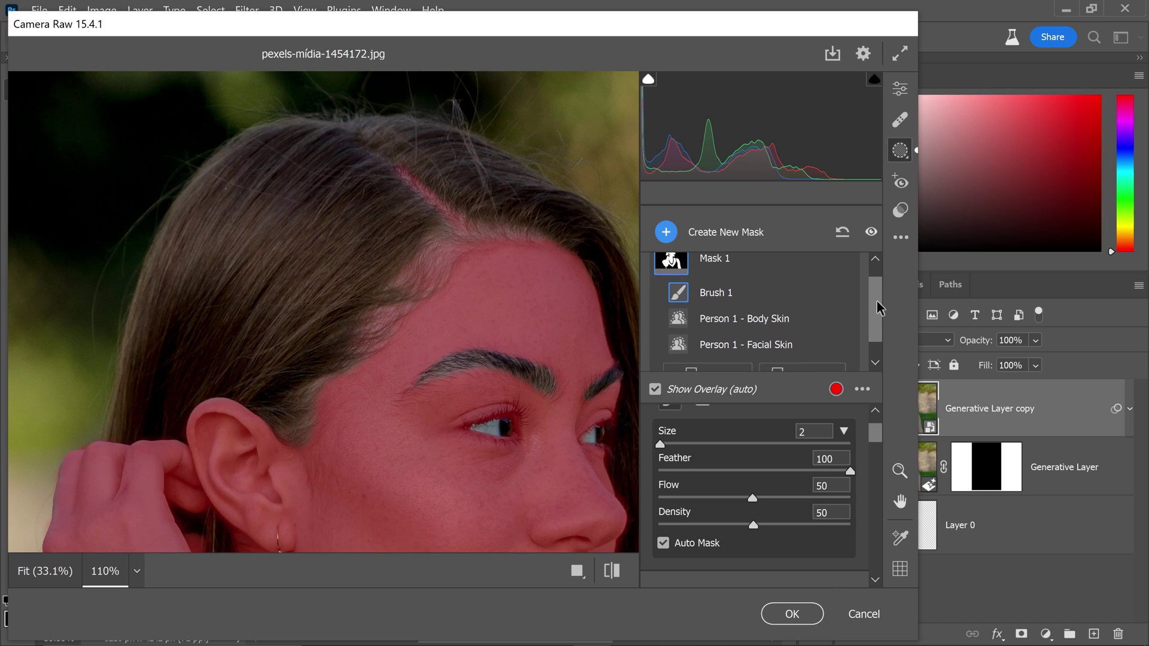
Subtract a Brush 2 stroke from Mask 1 at the hairline, then fit the view and hide the overlay
left_click(785, 354)
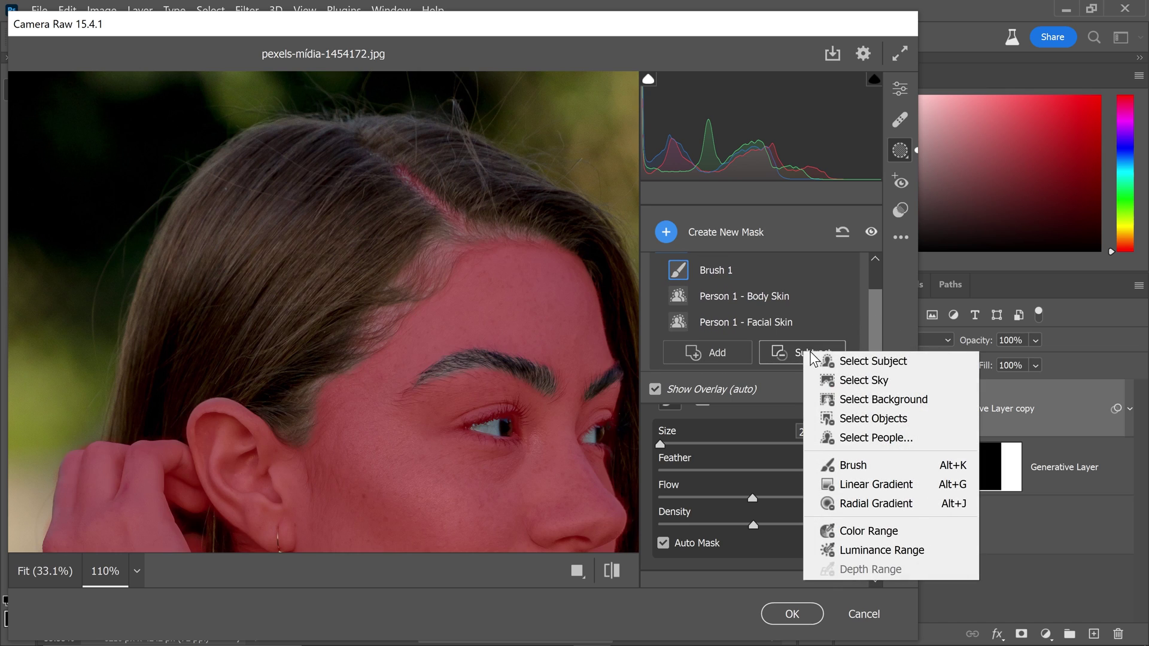
left_click(845, 469)
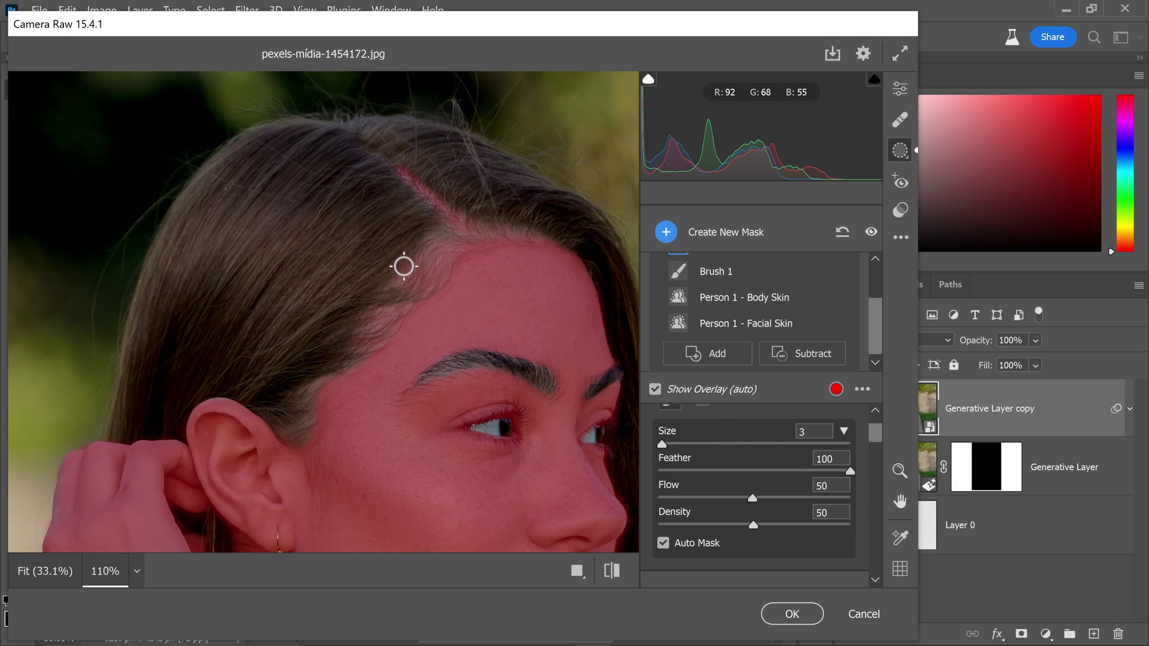
key("bracketright")
key("bracketright")
key("bracketright")
key("bracketright")
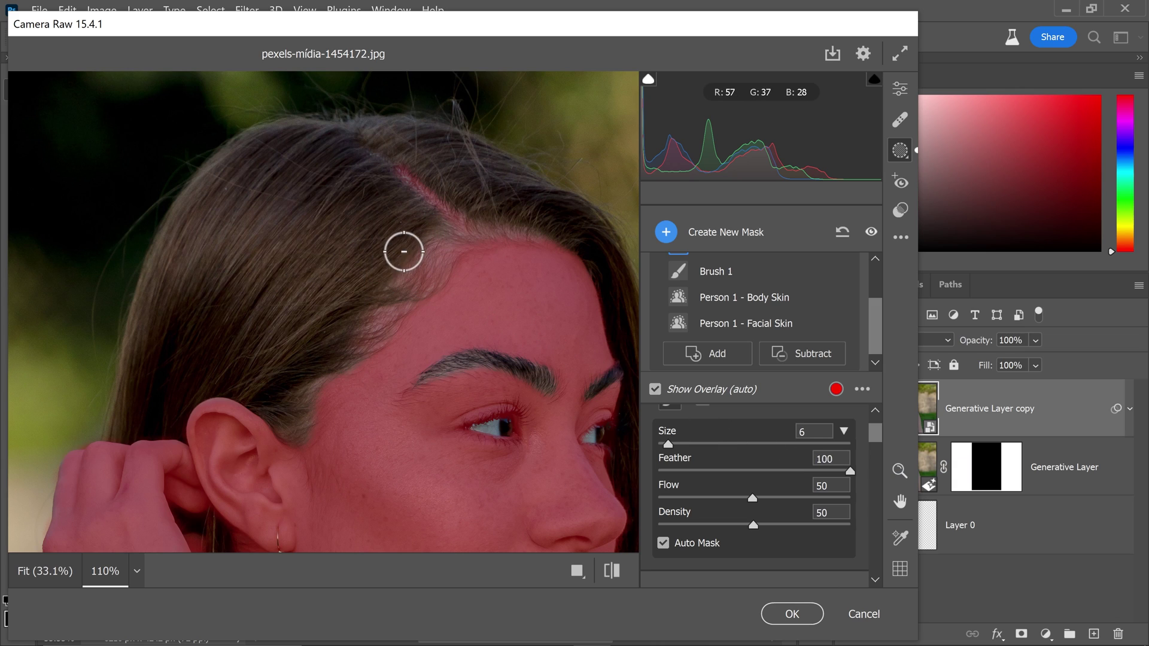
mouse_move(429, 234)
left_mouse_down()
mouse_move(413, 262)
mouse_move(359, 302)
left_mouse_up()
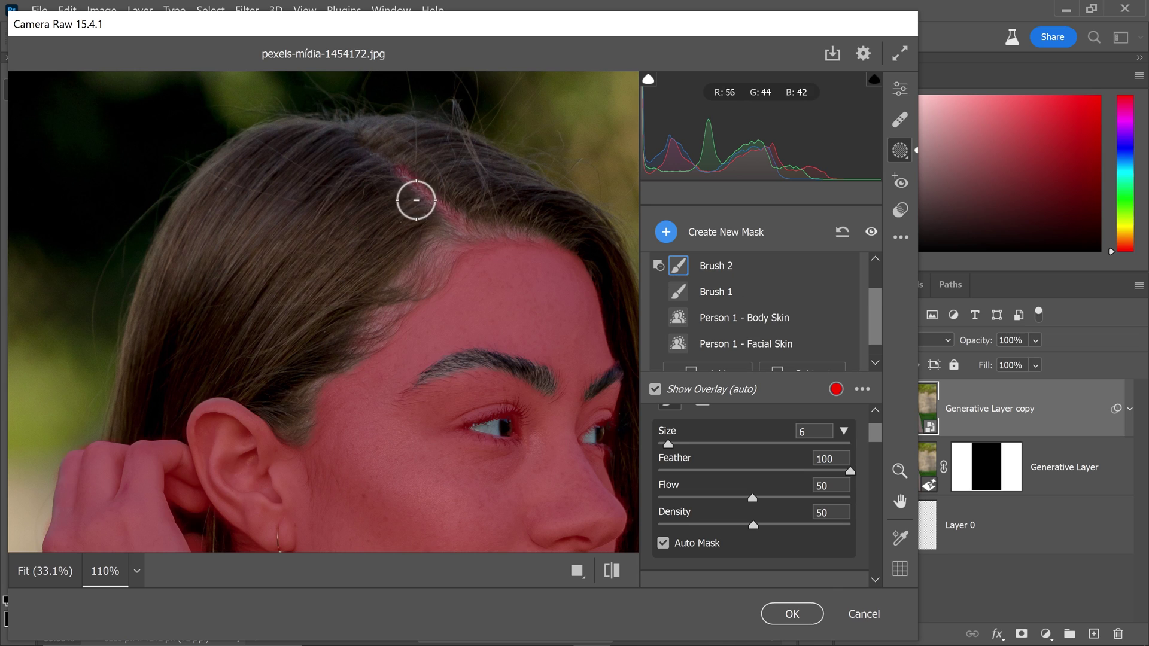
key("bracketleft")
key("bracketleft")
key("bracketleft")
key("bracketleft")
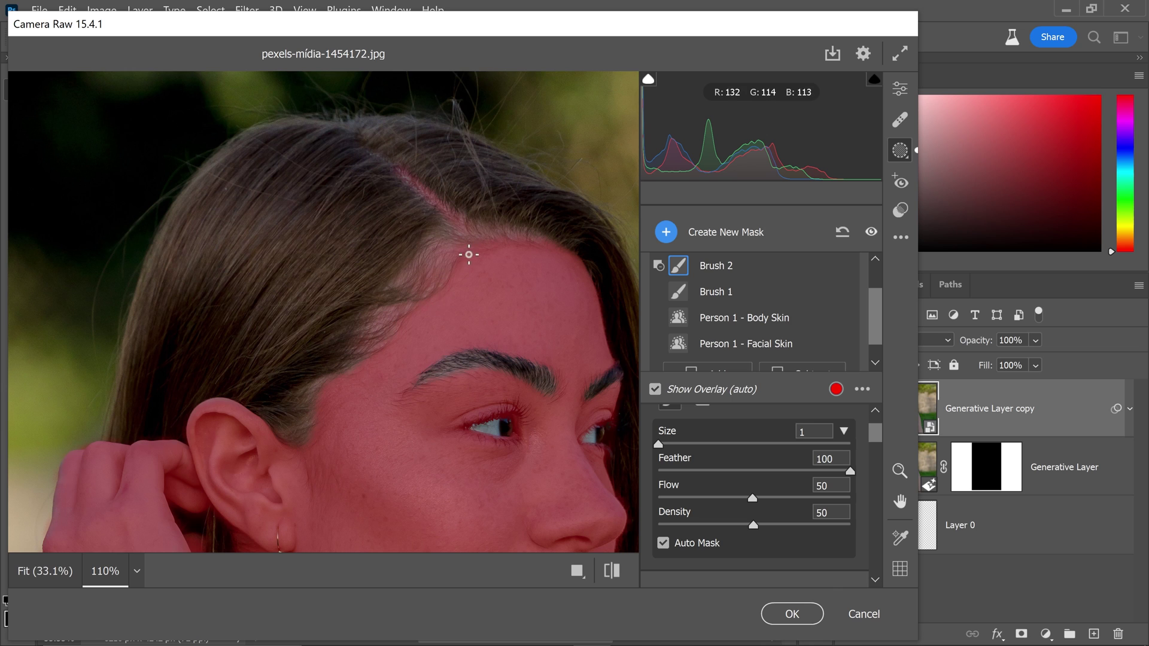
key("bracketleft")
left_click(38, 578)
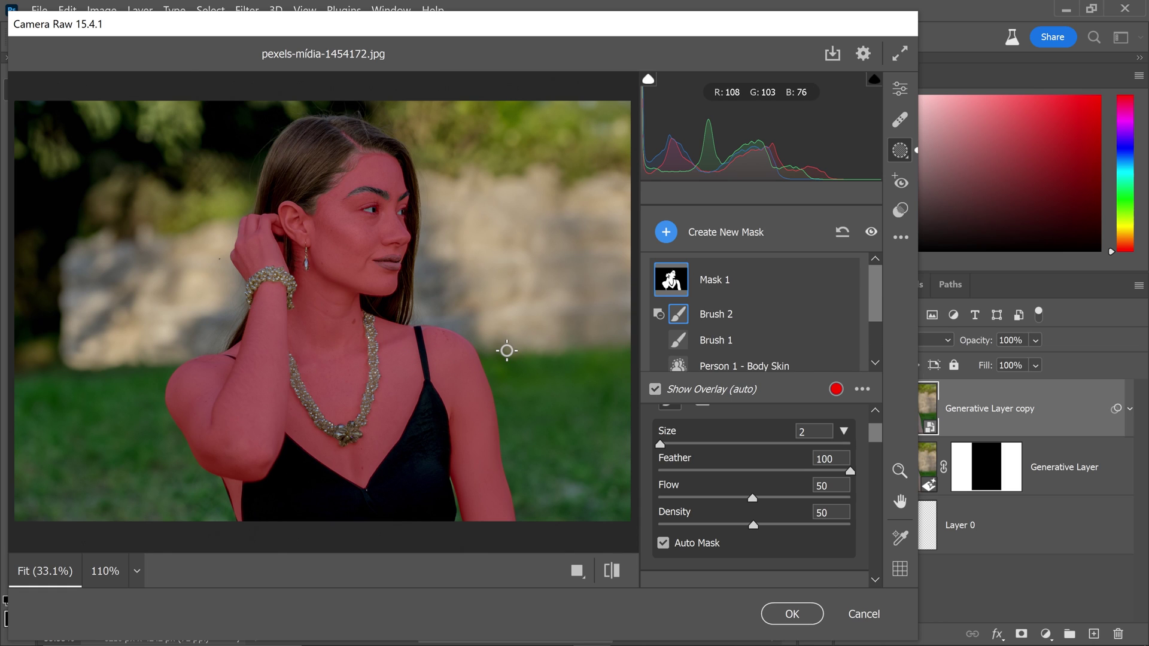
left_click(658, 392)
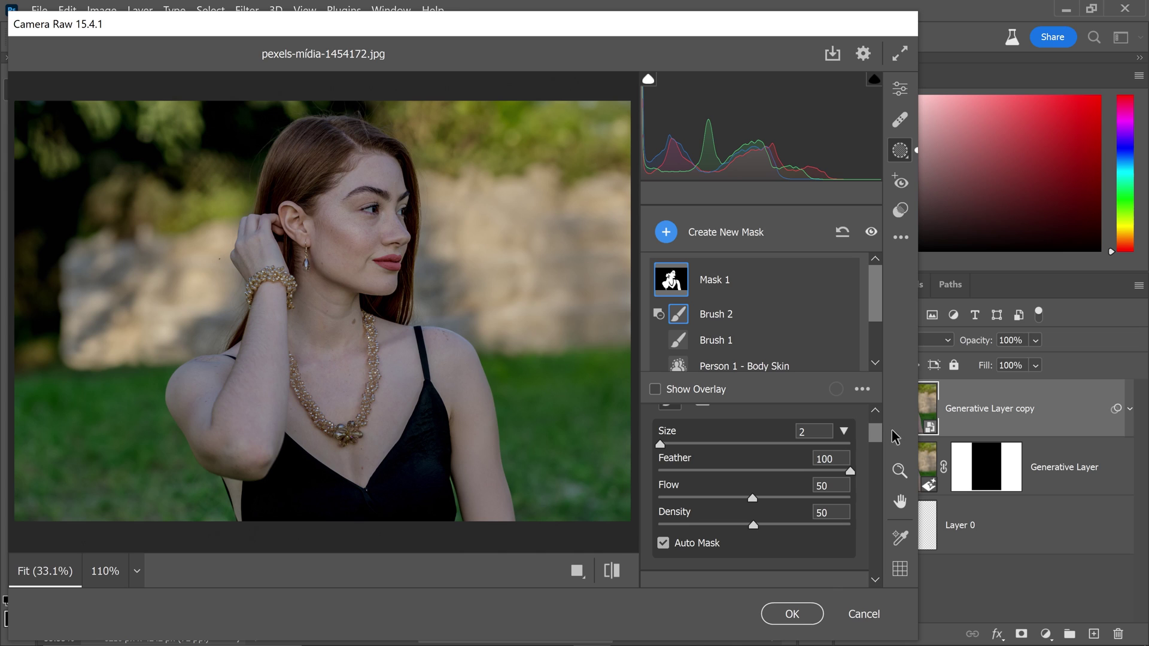
Raise the skin mask Exposure to +0.65, with Highlights at -22 and Blacks at -15
left_click_drag(878, 434, 888, 469)
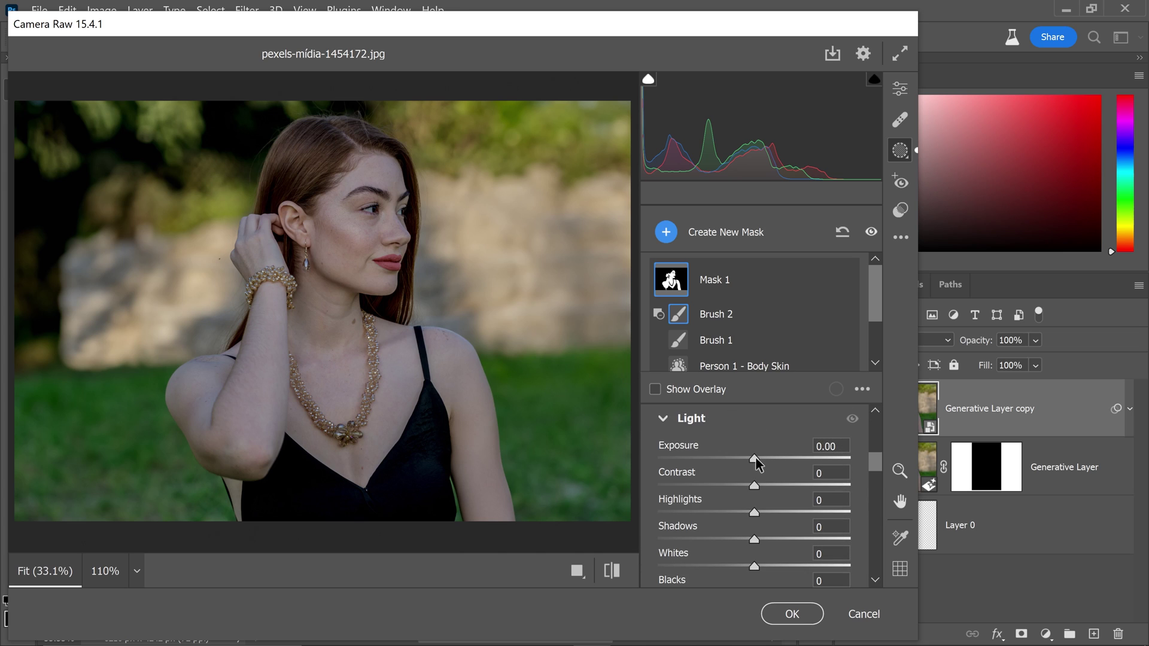
left_click_drag(755, 457, 755, 539)
scroll(792, 479, "down", 2)
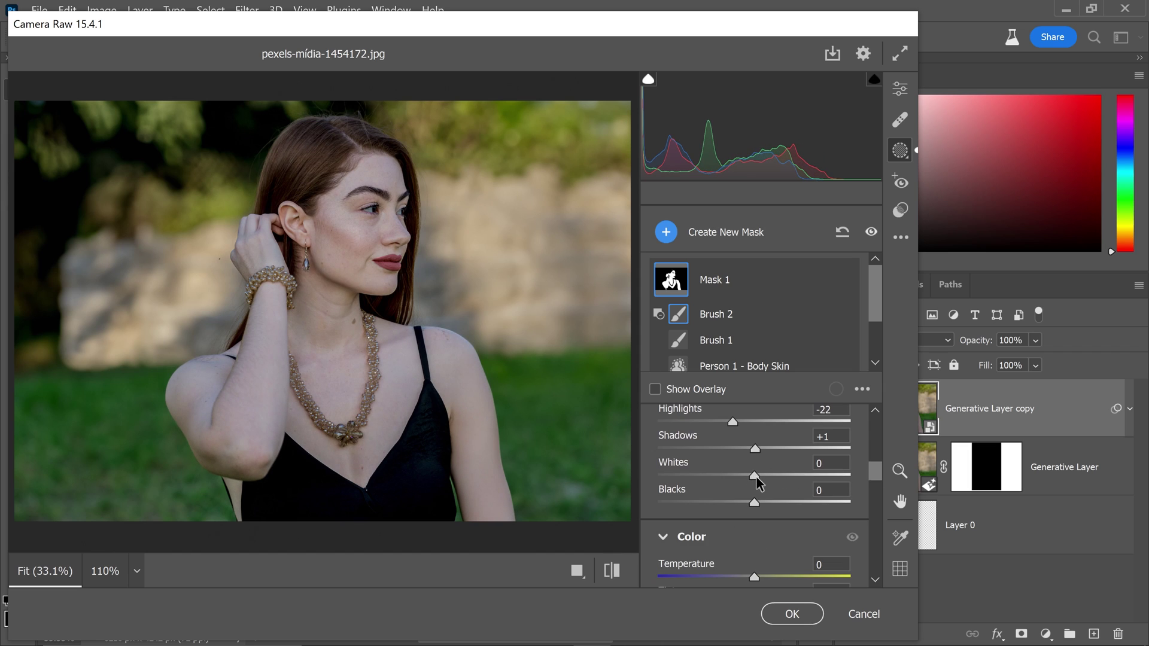
left_click_drag(756, 475, 737, 501)
left_click_drag(875, 472, 878, 482)
Set the skin Temperature to +2 and Saturation to 36, keeping Hue at 0
left_click(823, 477)
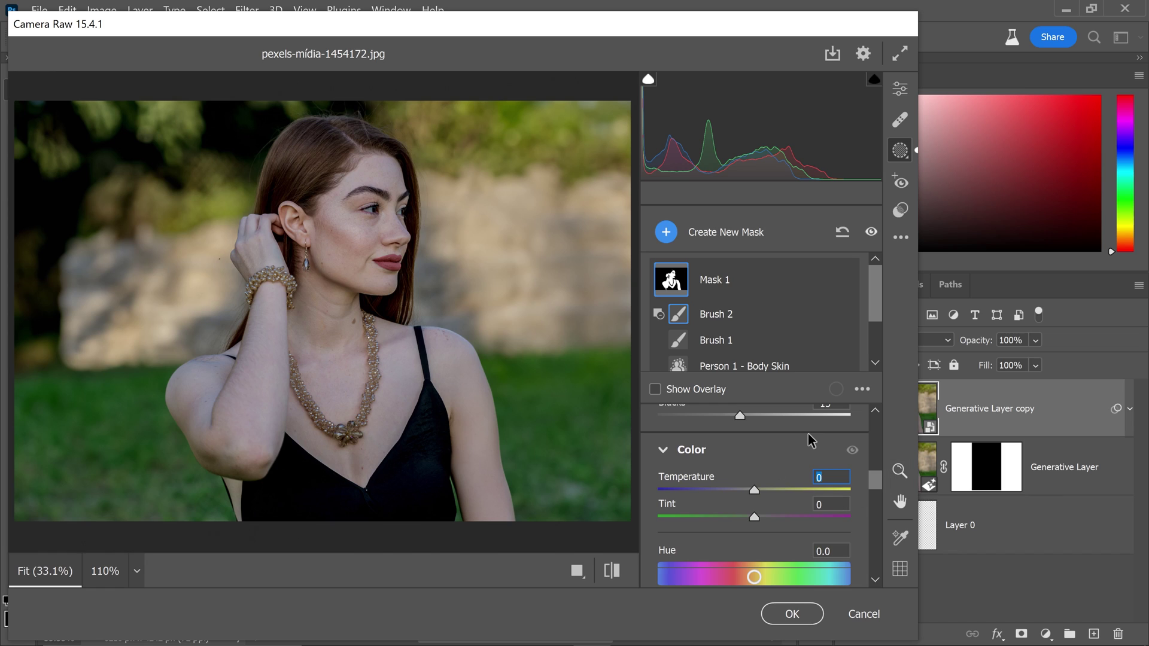
key("Up")
key("Up")
left_click_drag(878, 481, 881, 490)
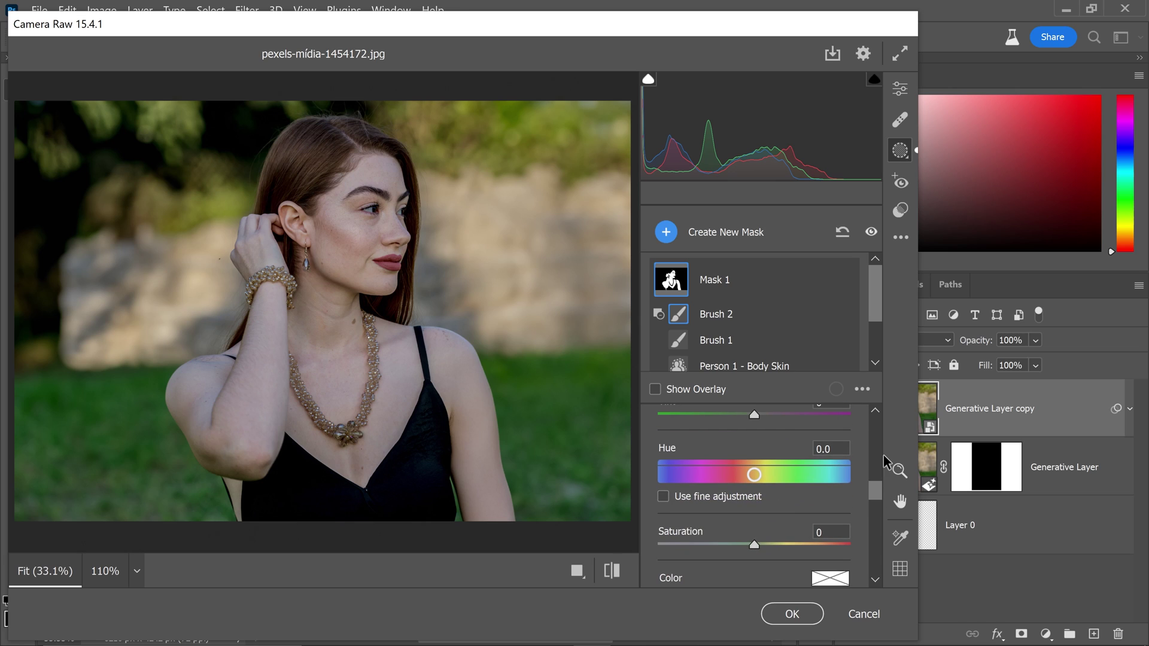
left_click_drag(757, 473, 825, 475)
double_click(826, 475)
scroll(878, 501, "down", 2)
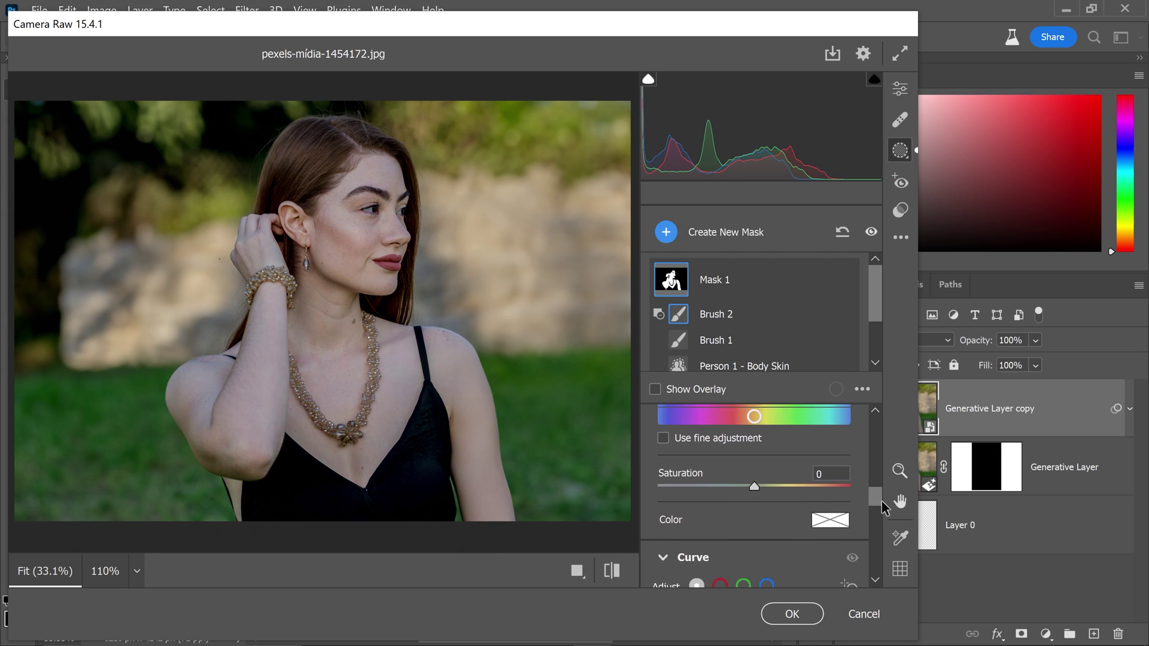
left_click(817, 461)
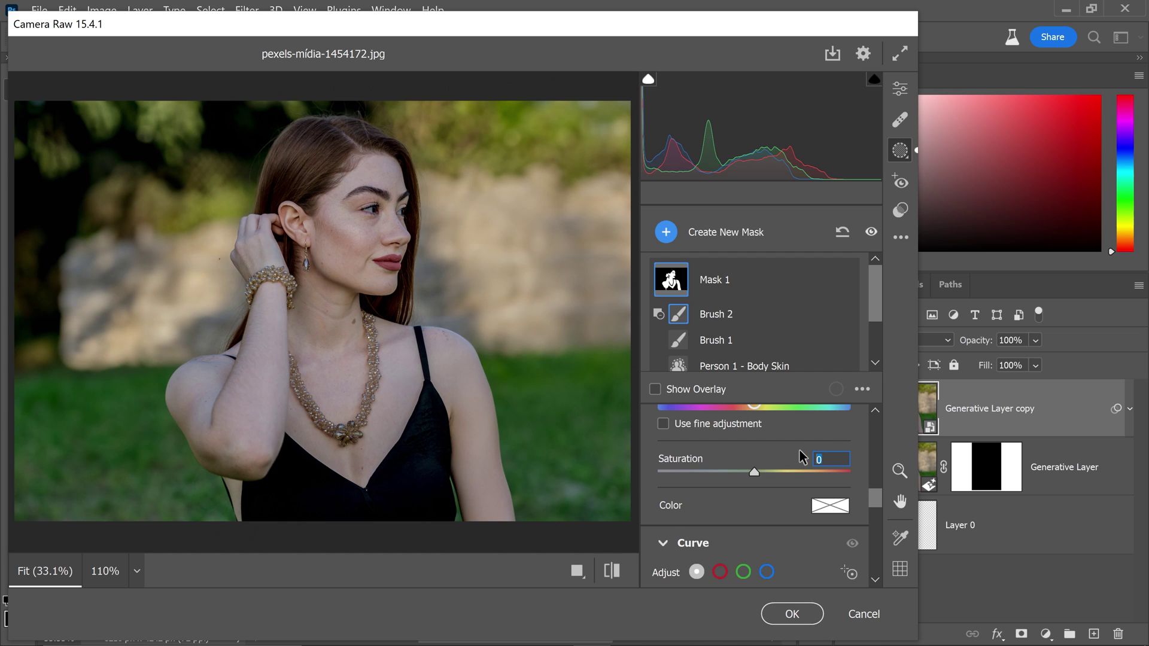
type("36")
Add shadow, midtone and highlight points to Mask 1's tone curve for a gentle S-curve
scroll(881, 506, "down", 3)
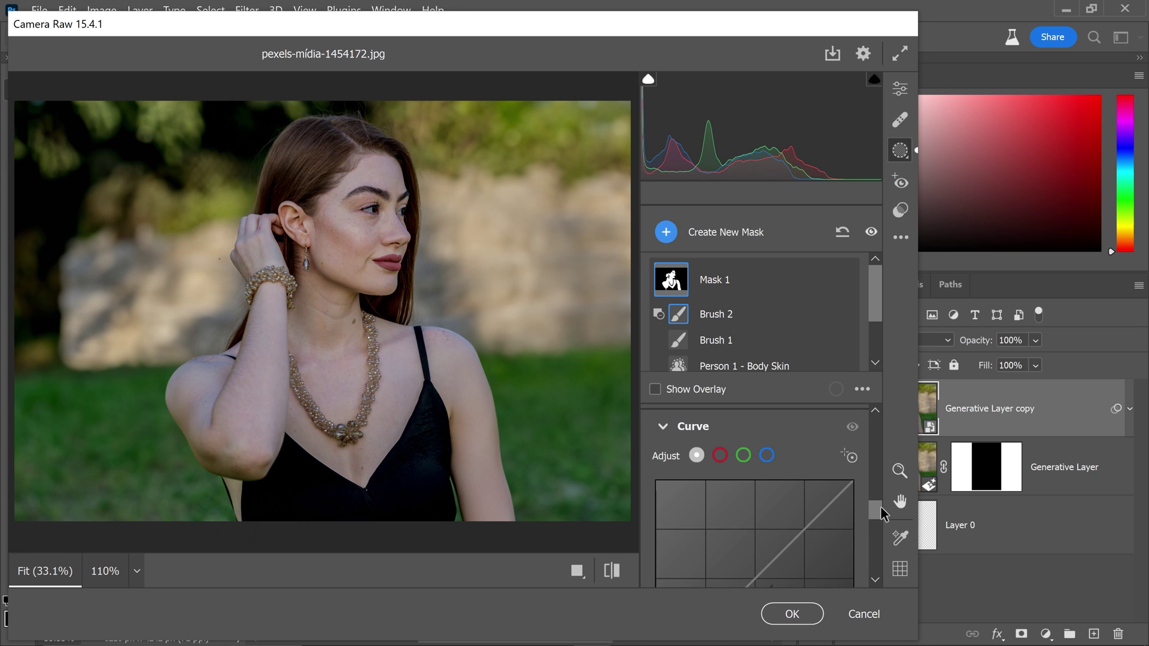
scroll(881, 507, "down", 3)
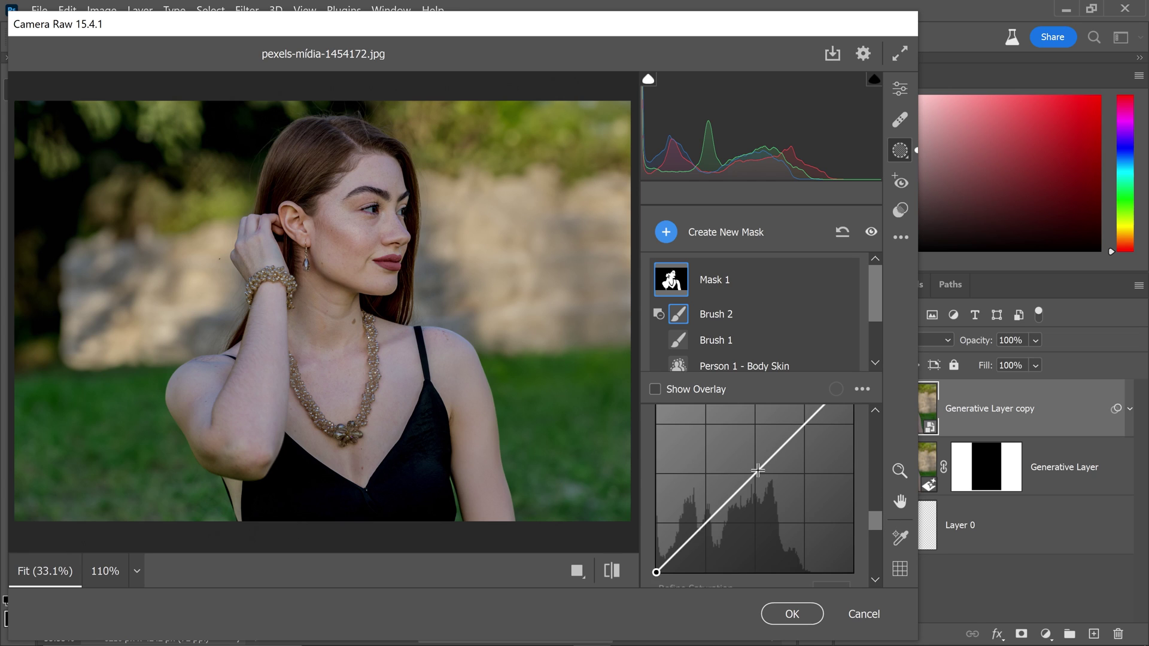
left_click_drag(757, 471, 753, 460)
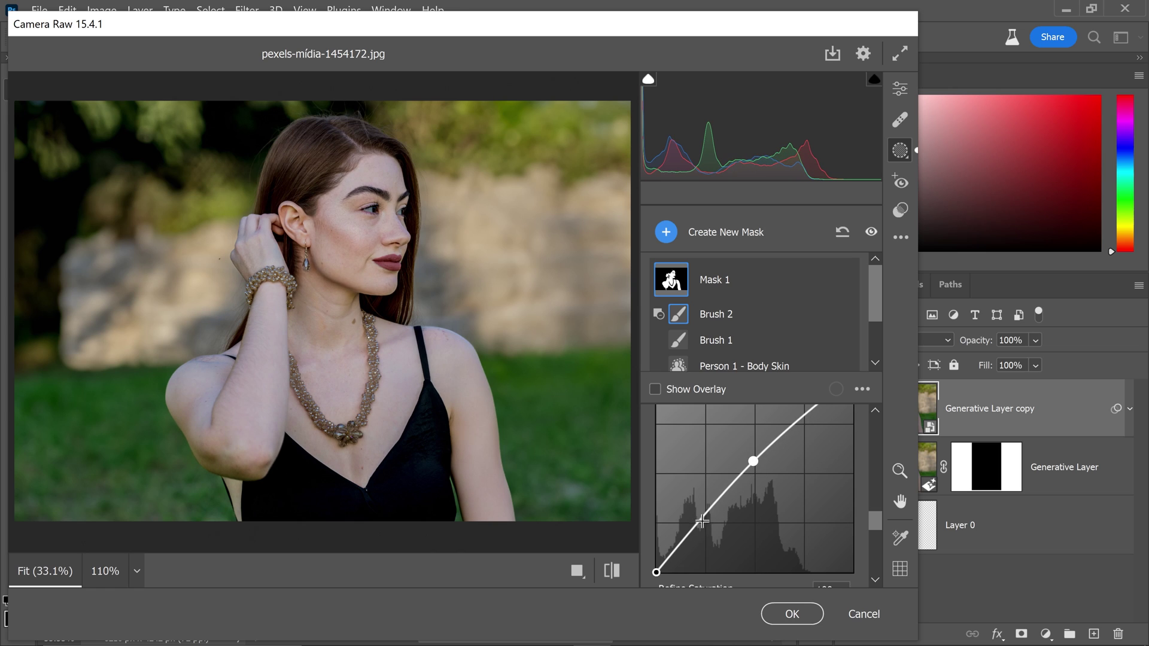
left_click_drag(697, 521, 703, 530)
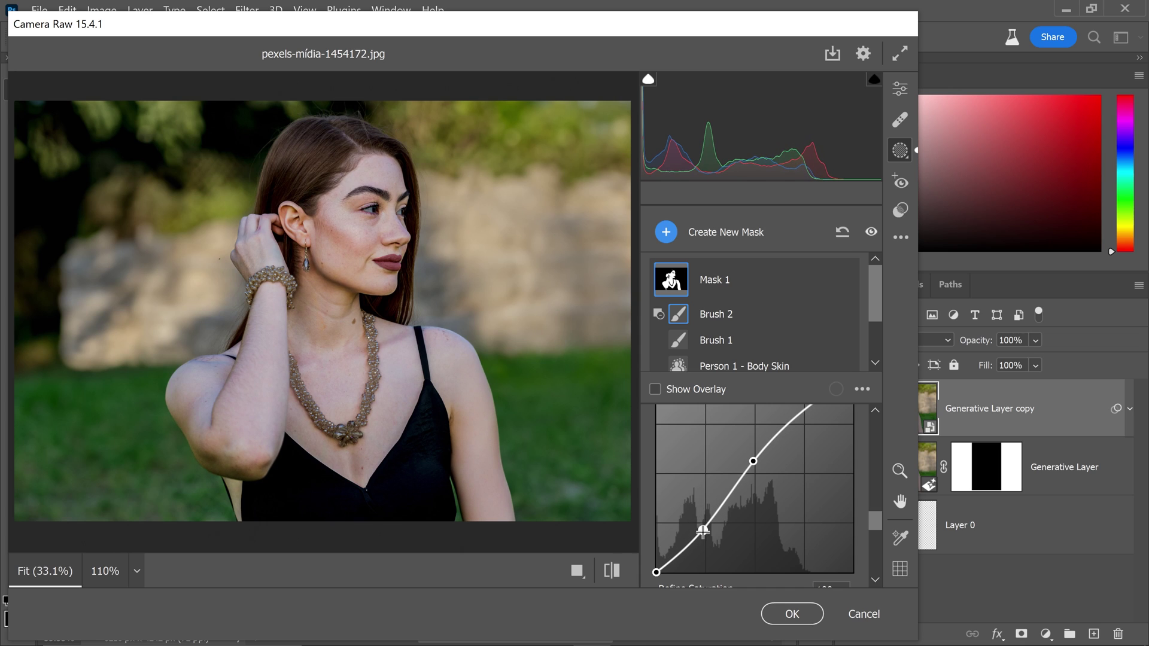
mouse_move(799, 415)
left_mouse_down()
mouse_move(809, 416)
mouse_move(792, 410)
left_mouse_up()
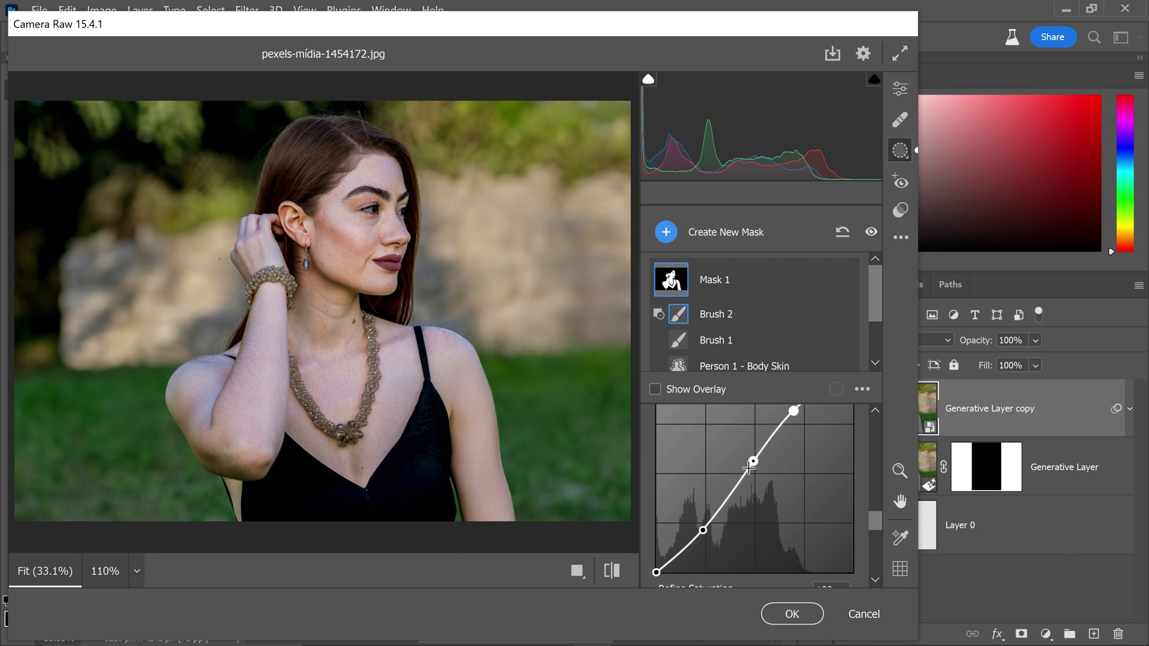
scroll(778, 490, "up", 3)
scroll(889, 490, "up", 5)
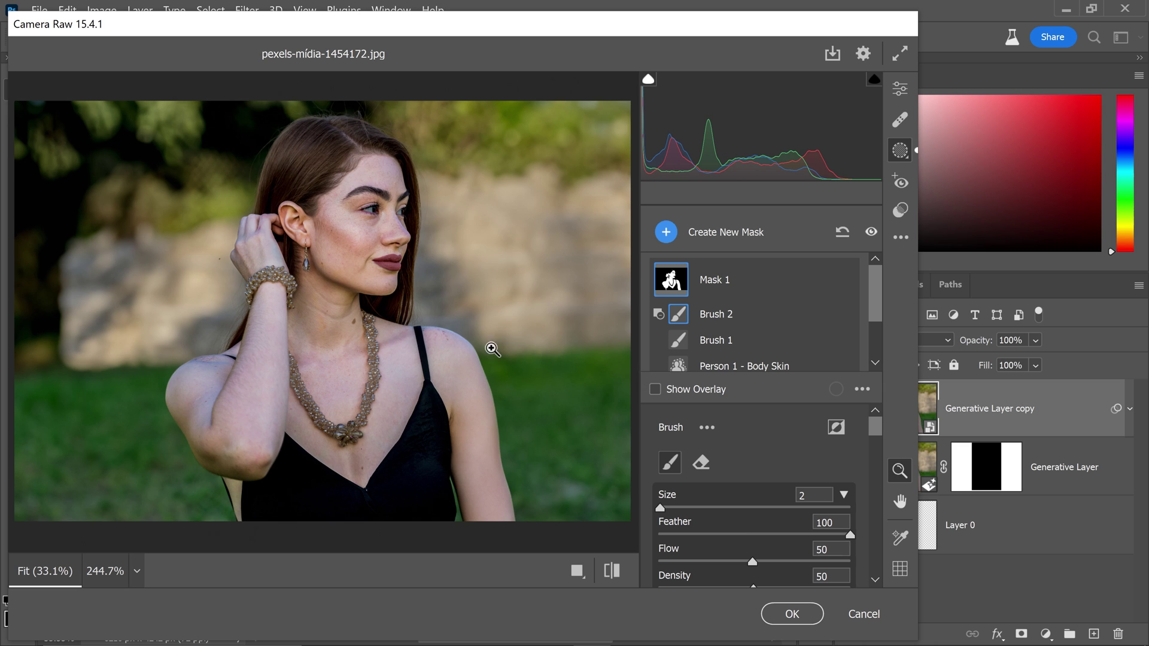
Zoom in on the eyes and create a Person 1 Eye Sclera mask with overlay hidden
left_click_drag(375, 204, 457, 218)
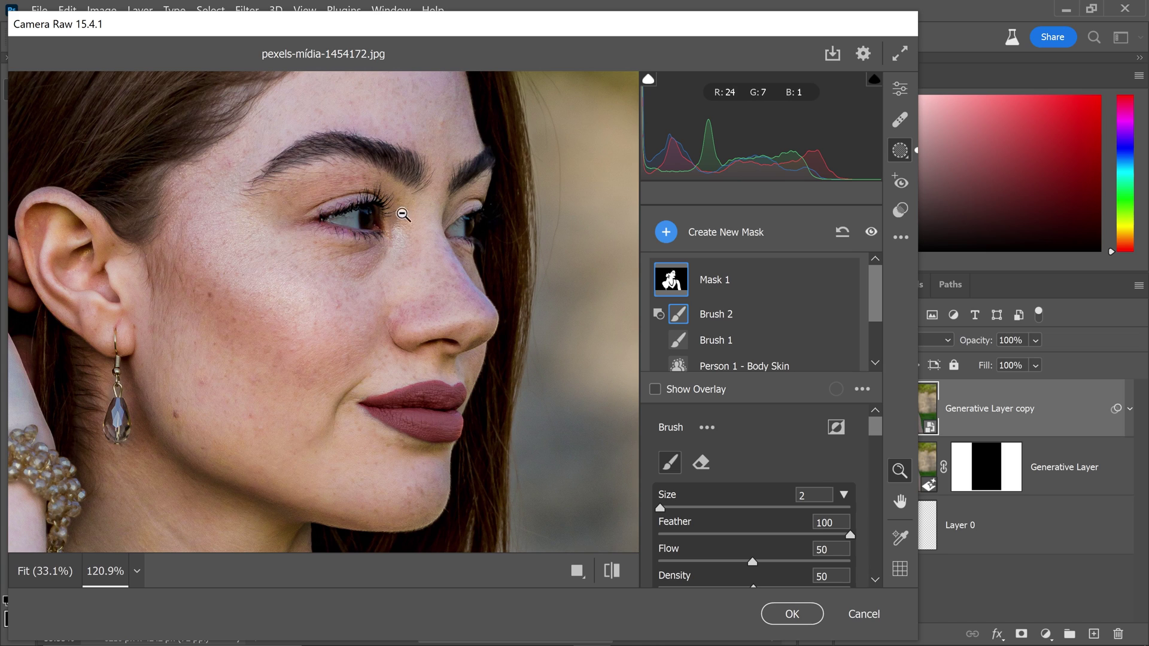
left_click(666, 233)
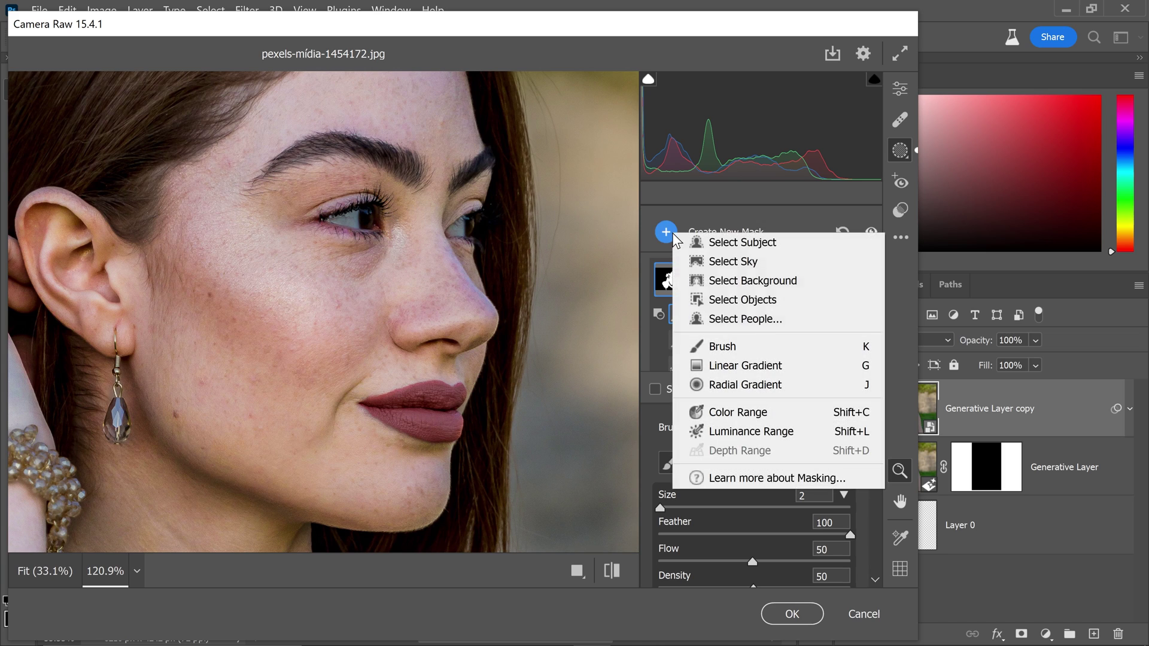
left_click(736, 321)
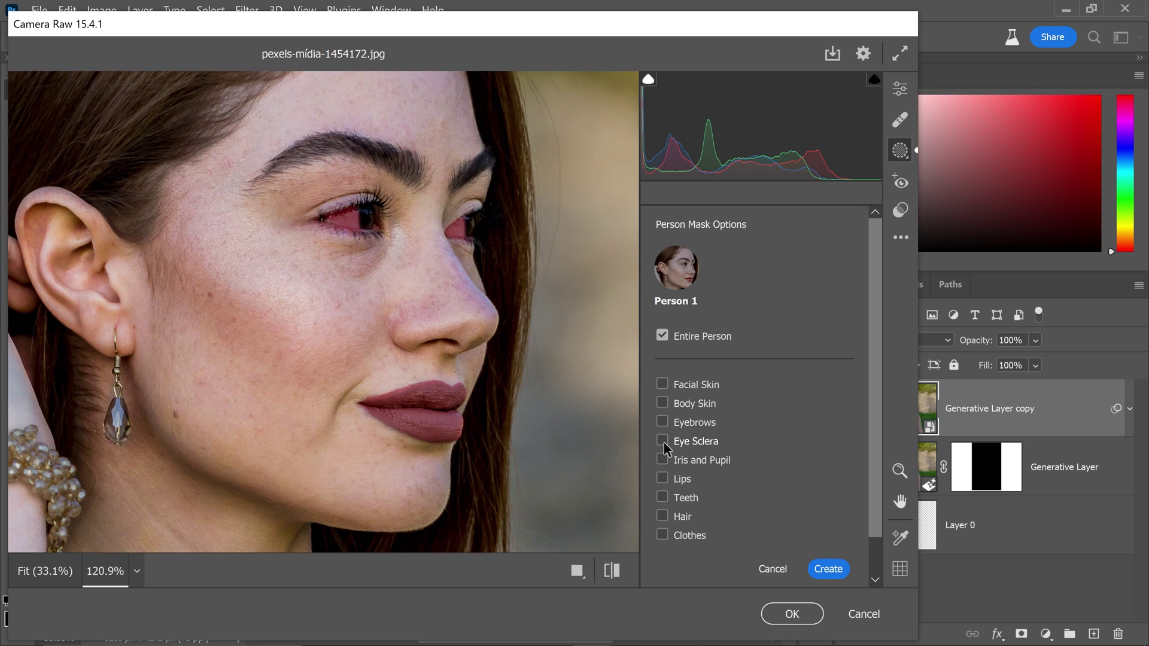
left_click(662, 442)
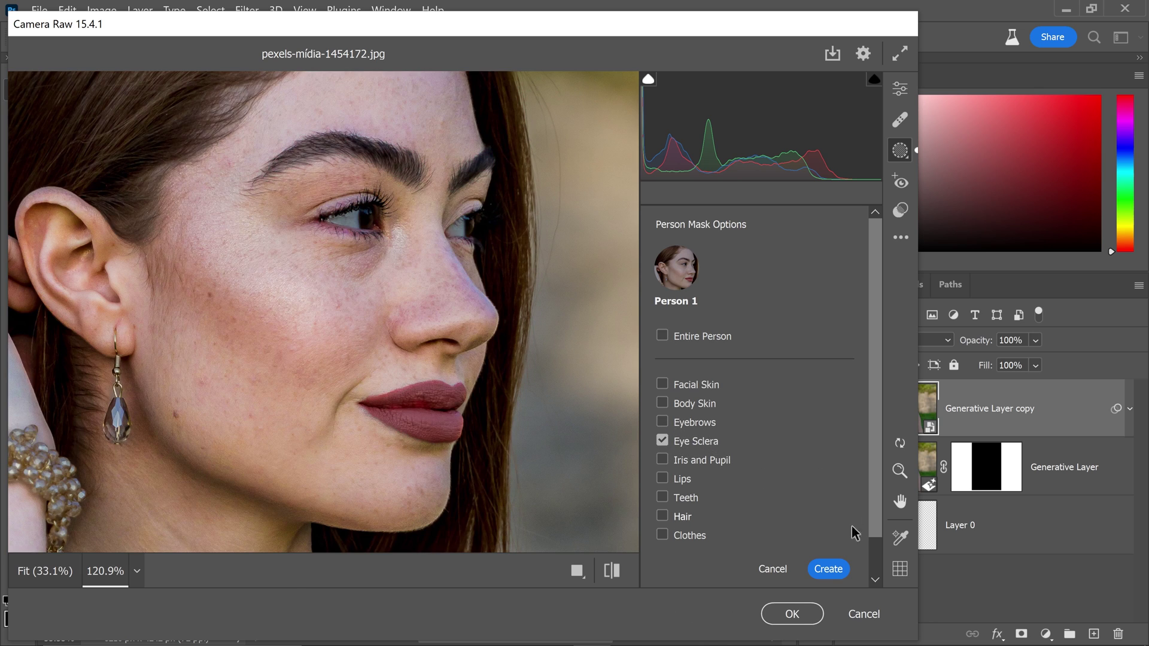
left_click(830, 569)
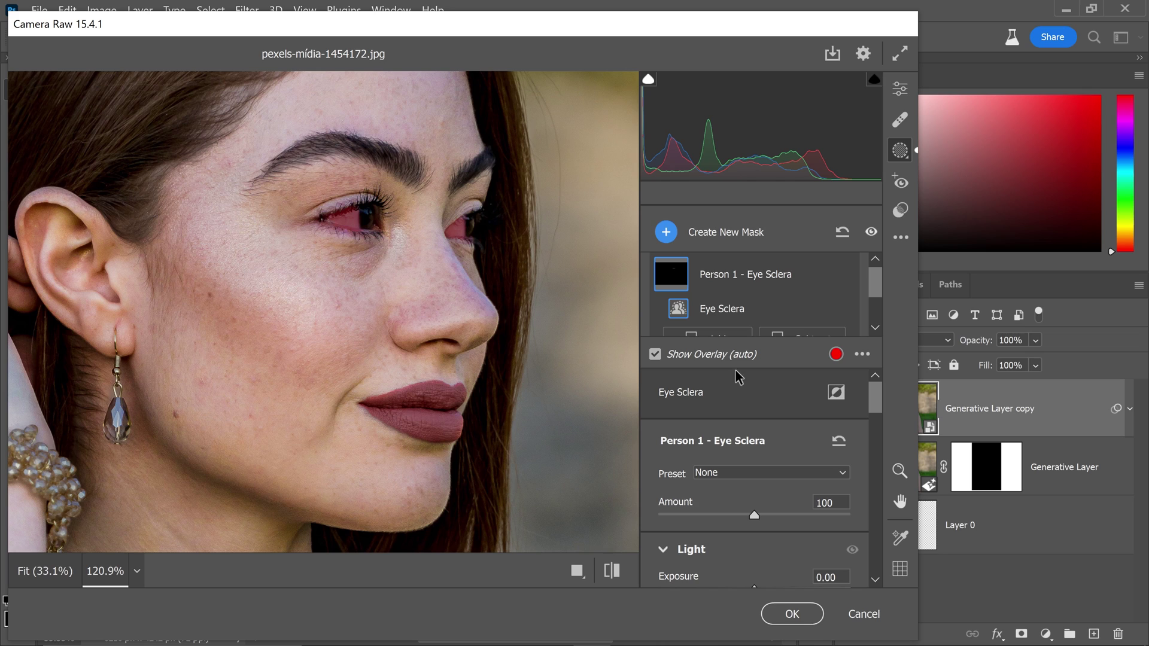
left_click(656, 354)
Brighten the eye whites with Whites at +100 and Exposure at +0.15
left_click_drag(877, 404, 881, 429)
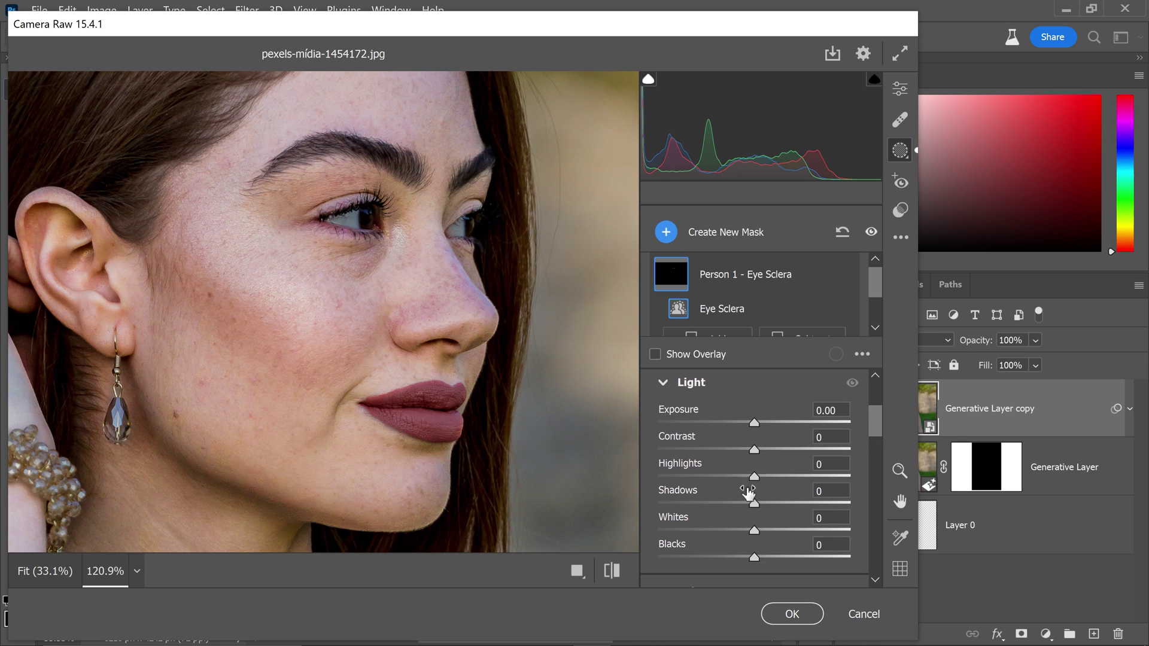
left_click_drag(757, 531, 865, 536)
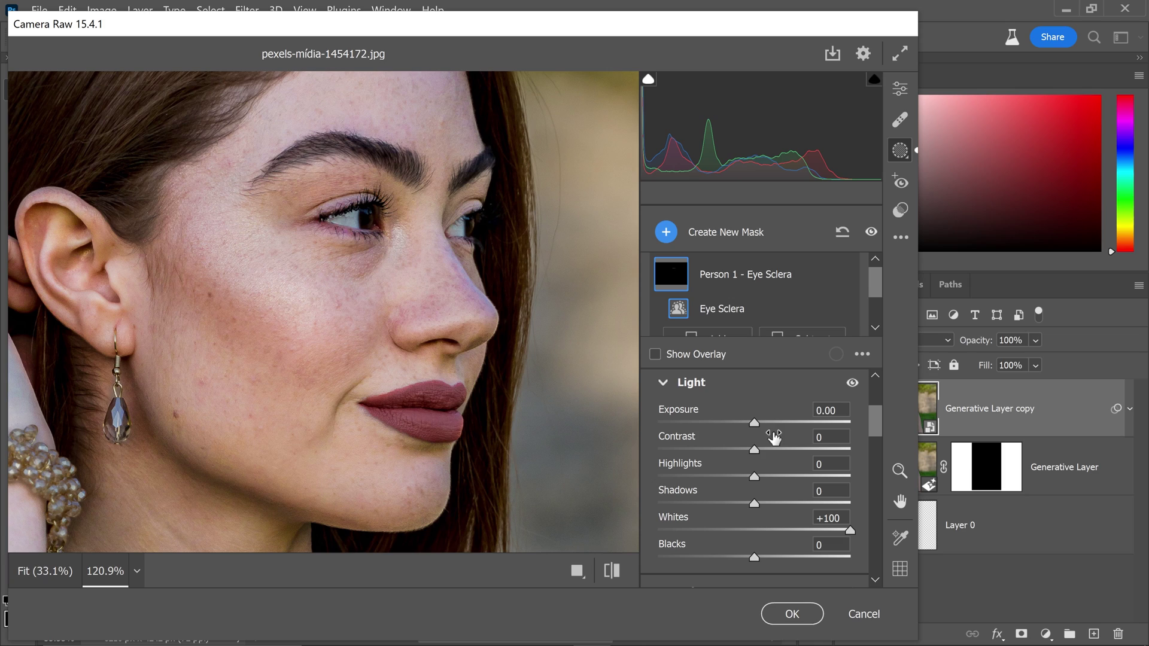
left_click_drag(756, 422, 759, 425)
key("Up")
key("Up")
scroll(877, 414, "up", 3)
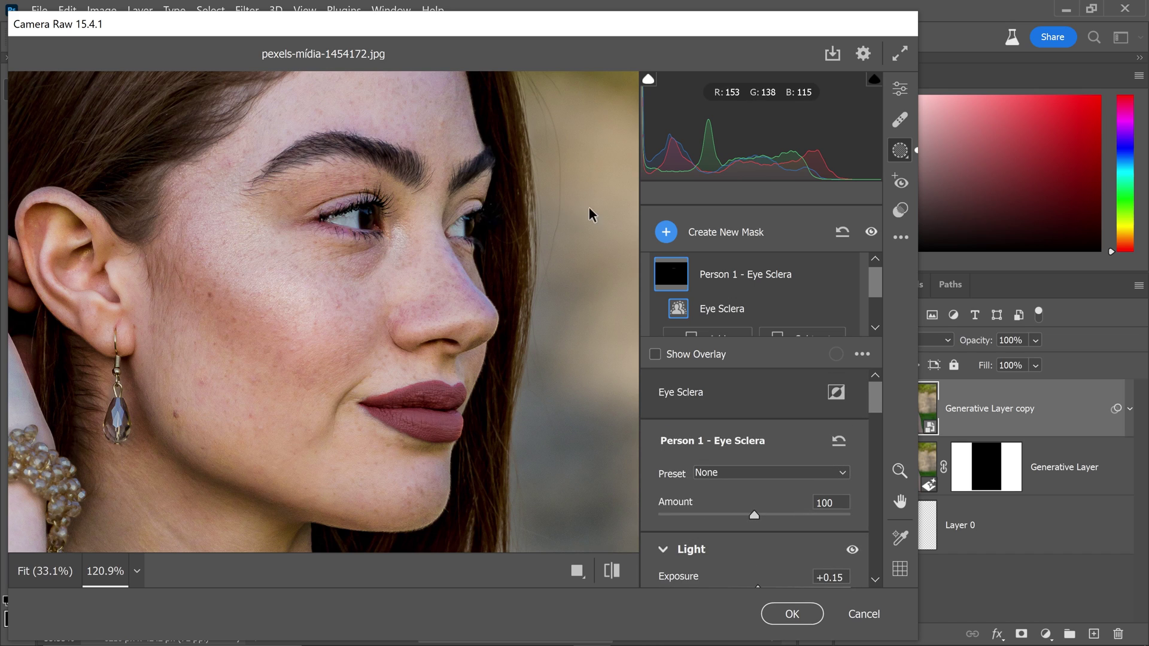
Create a Person mask limited to Iris and Pupil, with the overlay hidden
left_click(669, 230)
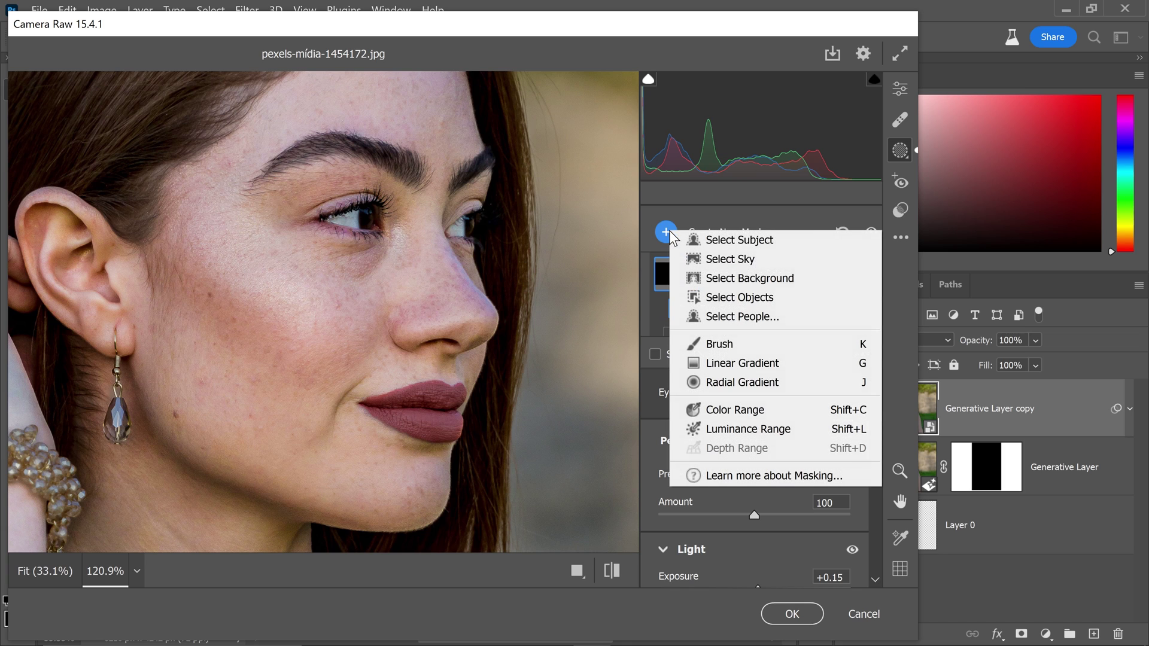
left_click(737, 318)
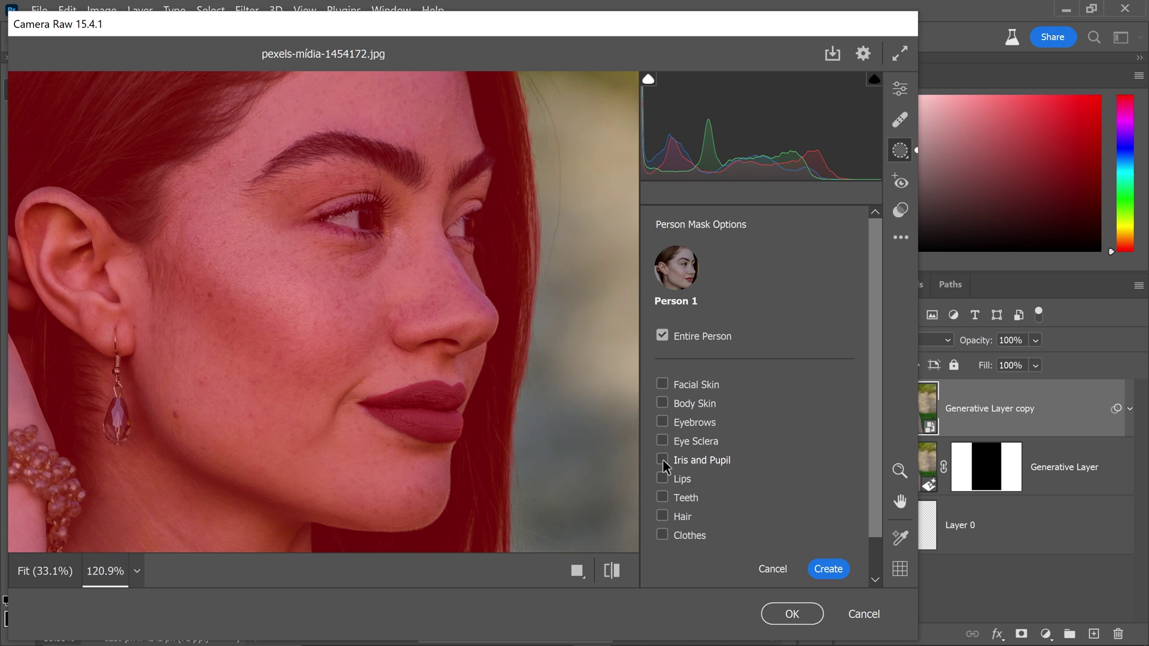
left_click(662, 458)
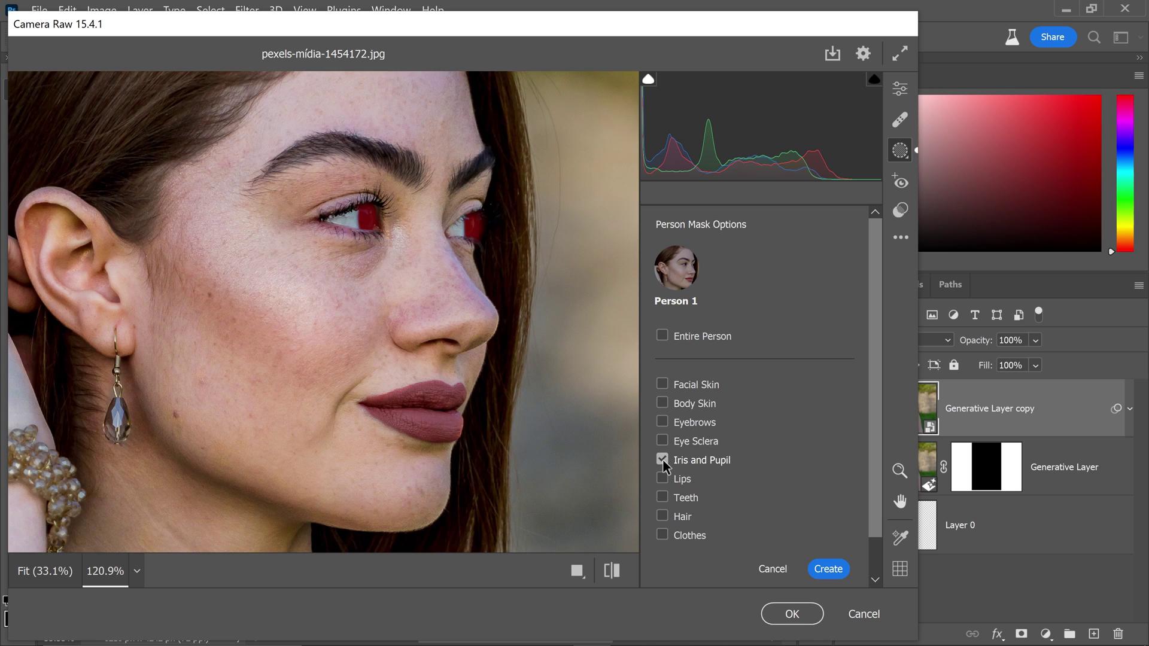
left_click(828, 570)
left_click(655, 390)
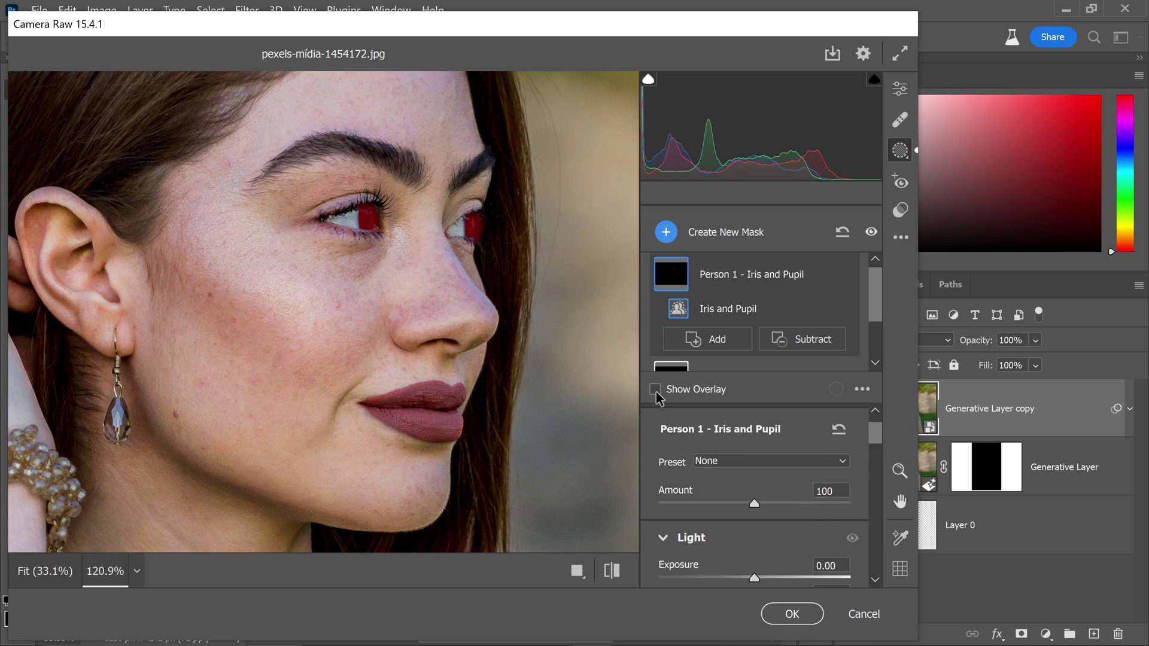
Brighten the irises with Exposure +0.55 and add Texture +6
scroll(871, 443, "down", 3)
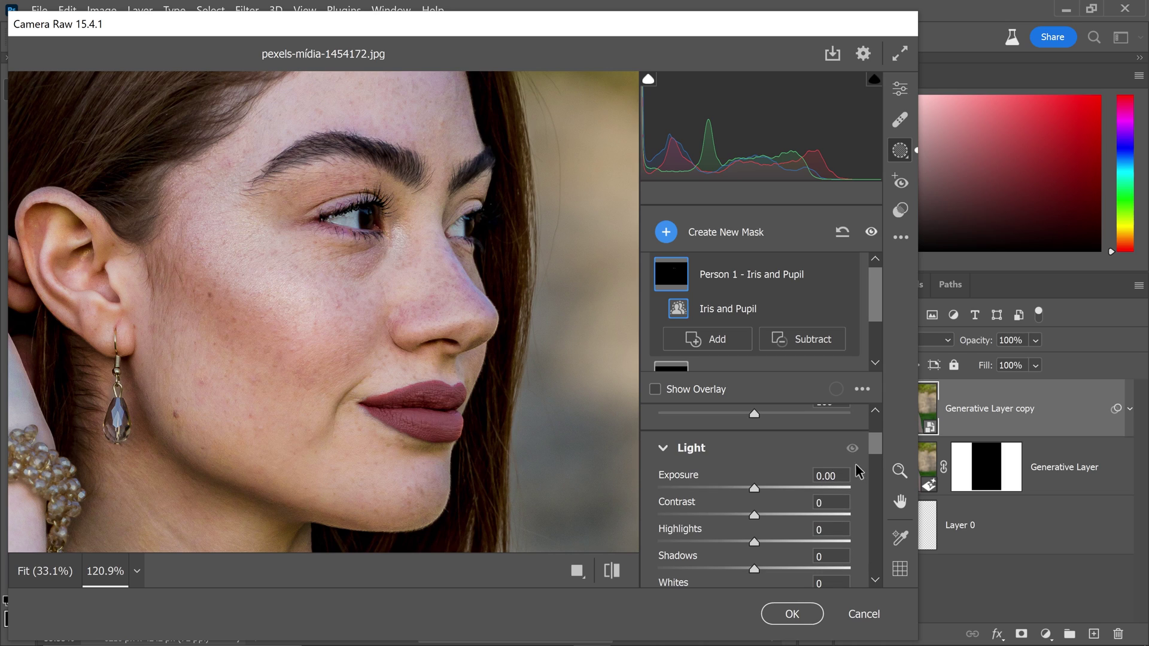
left_click_drag(754, 488, 799, 491)
scroll(874, 444, "down", 5)
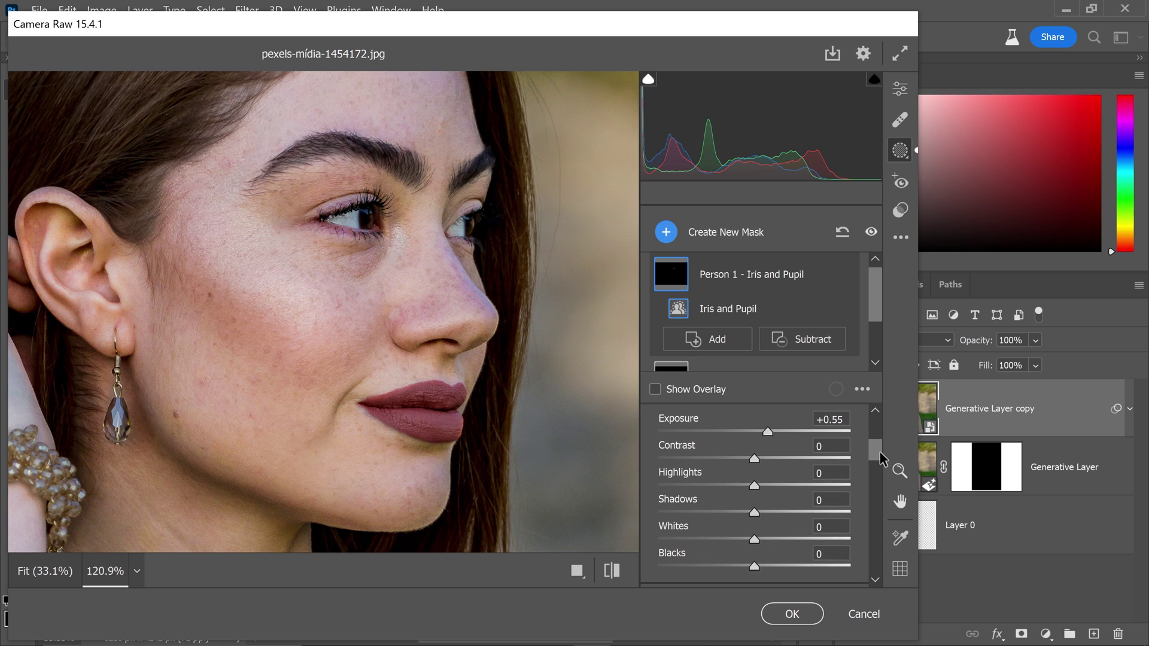
left_click_drag(885, 468, 886, 548)
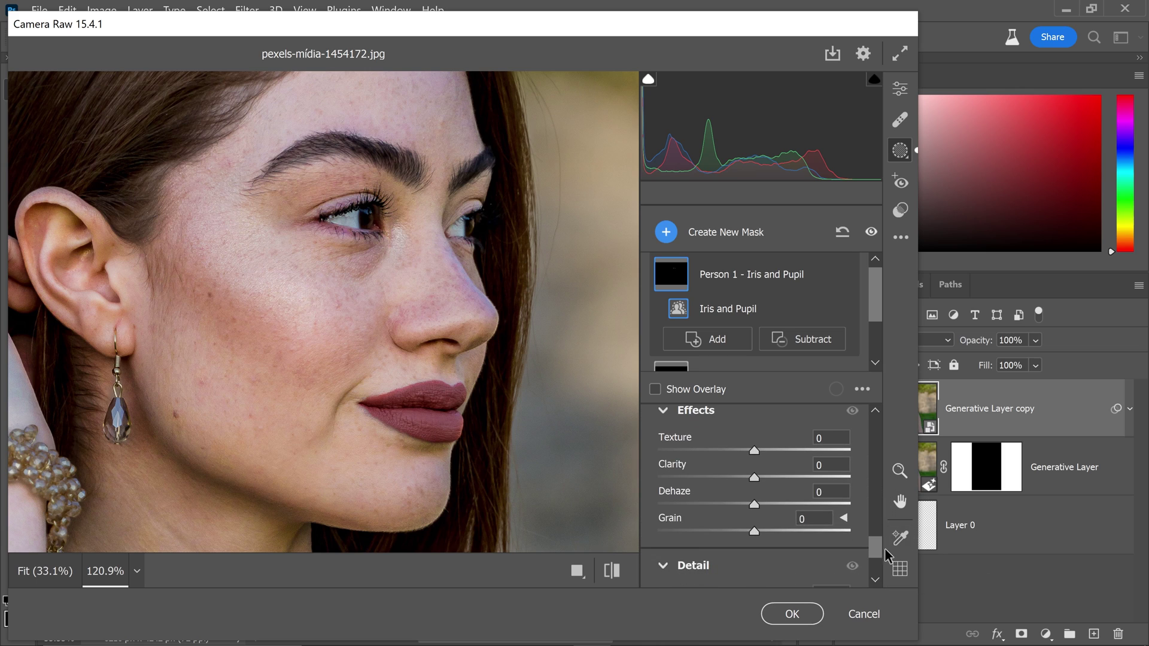
left_click_drag(753, 452, 745, 505)
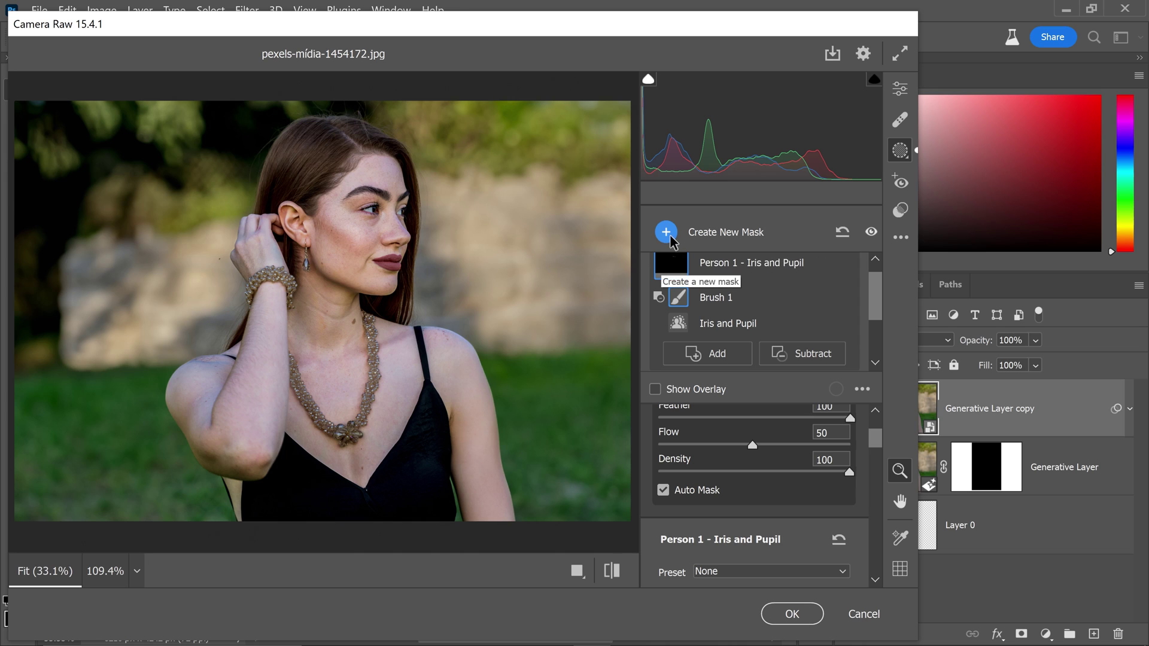
Create a Person mask limited to the Lips, with the overlay hidden
left_click(667, 233)
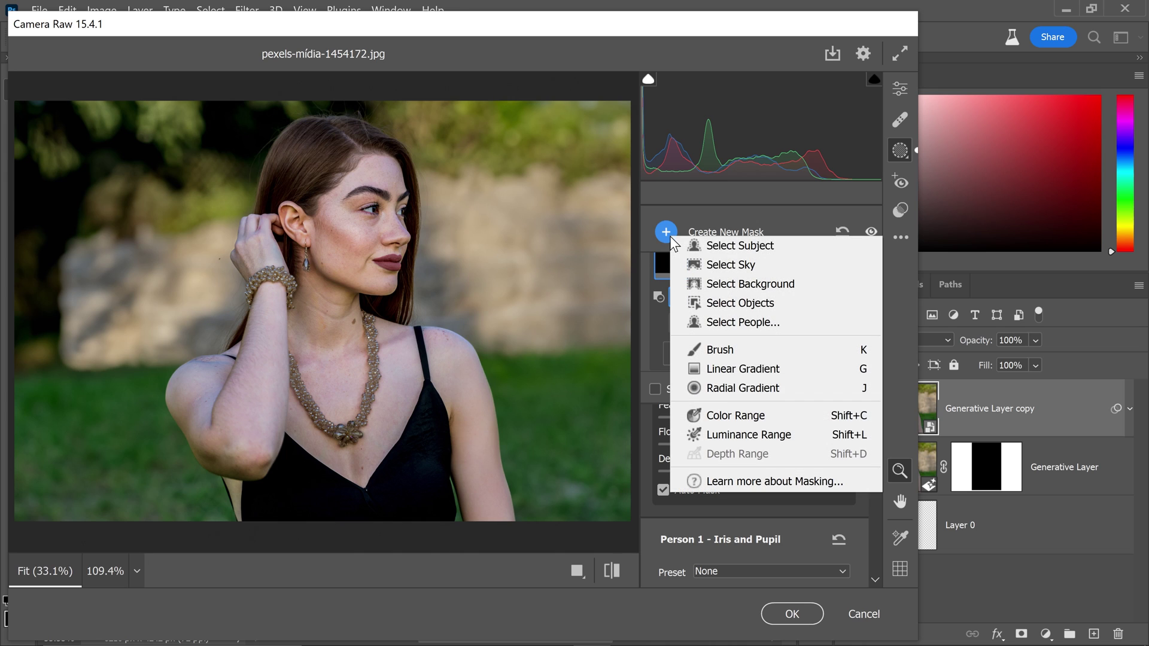
left_click(735, 321)
left_click(673, 480)
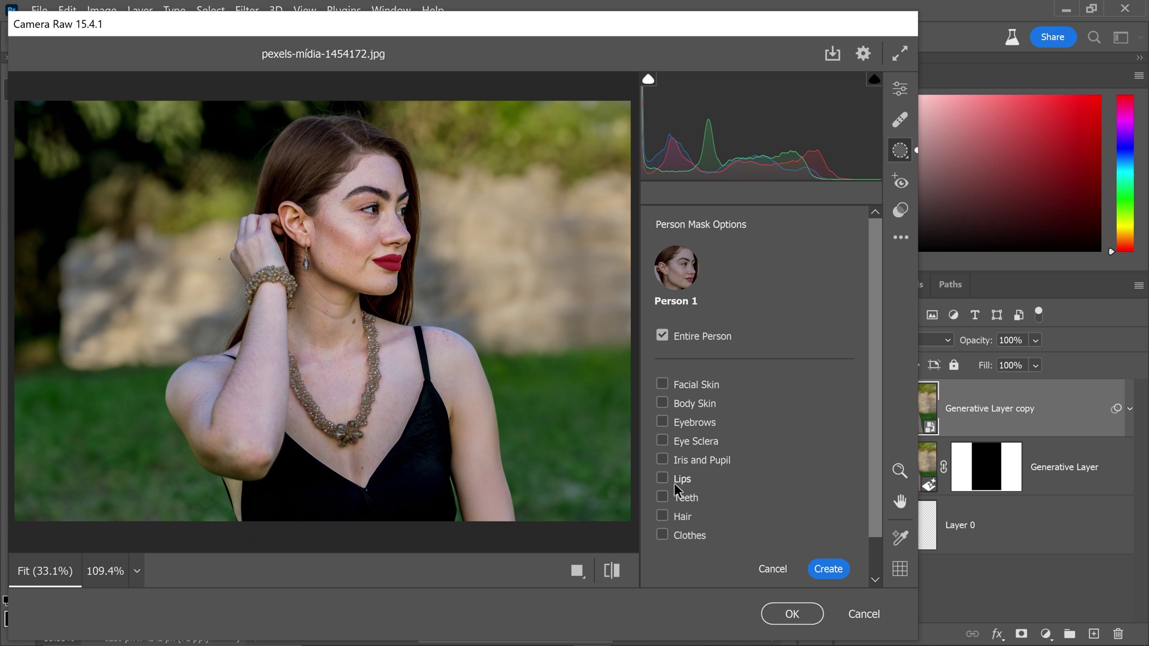
left_click(828, 569)
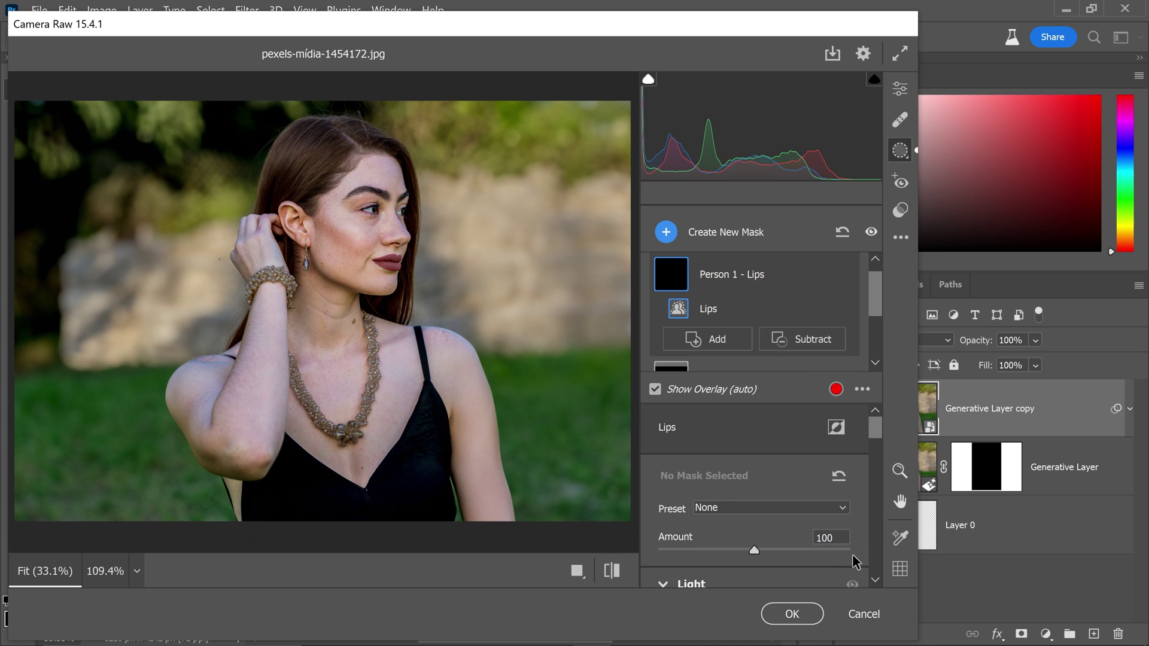
left_click(663, 387)
Give the lips Exposure +0.50 and Saturation 36
scroll(875, 432, "down", 2)
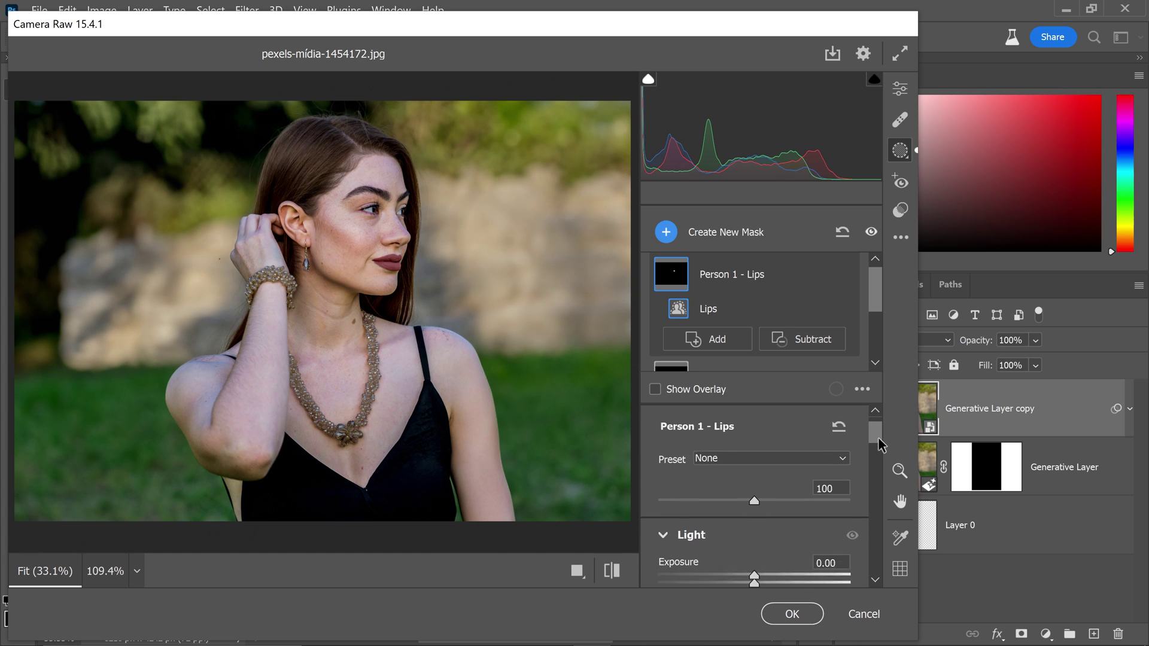
scroll(878, 440, "down", 2)
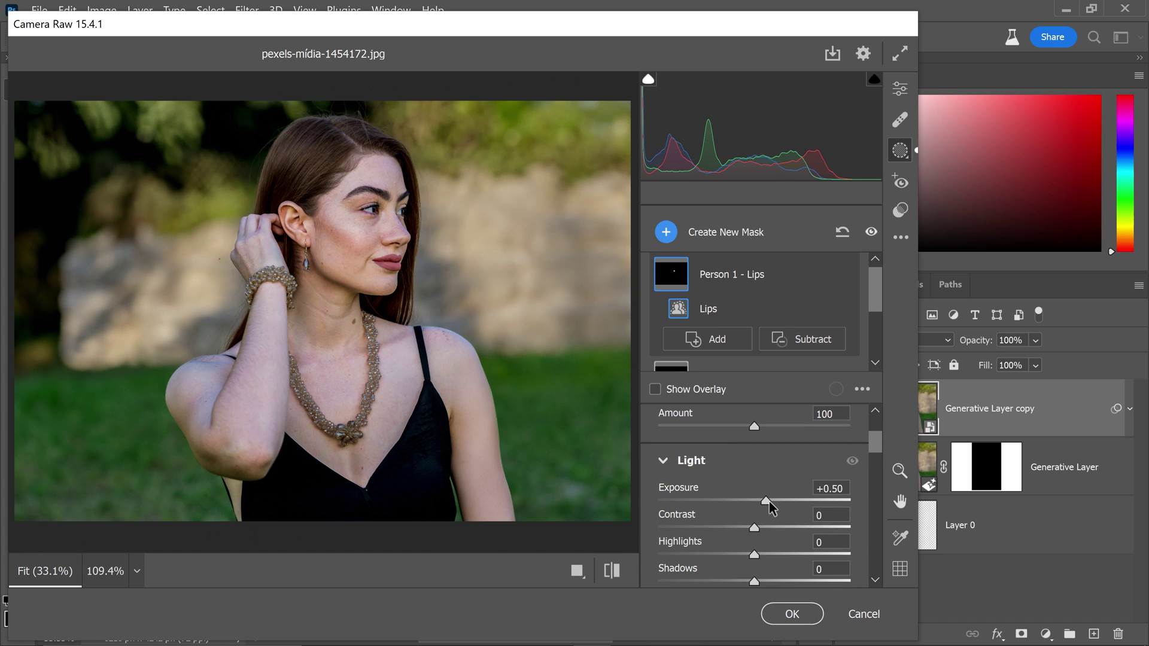
scroll(878, 450, "down", 4)
left_click(831, 463)
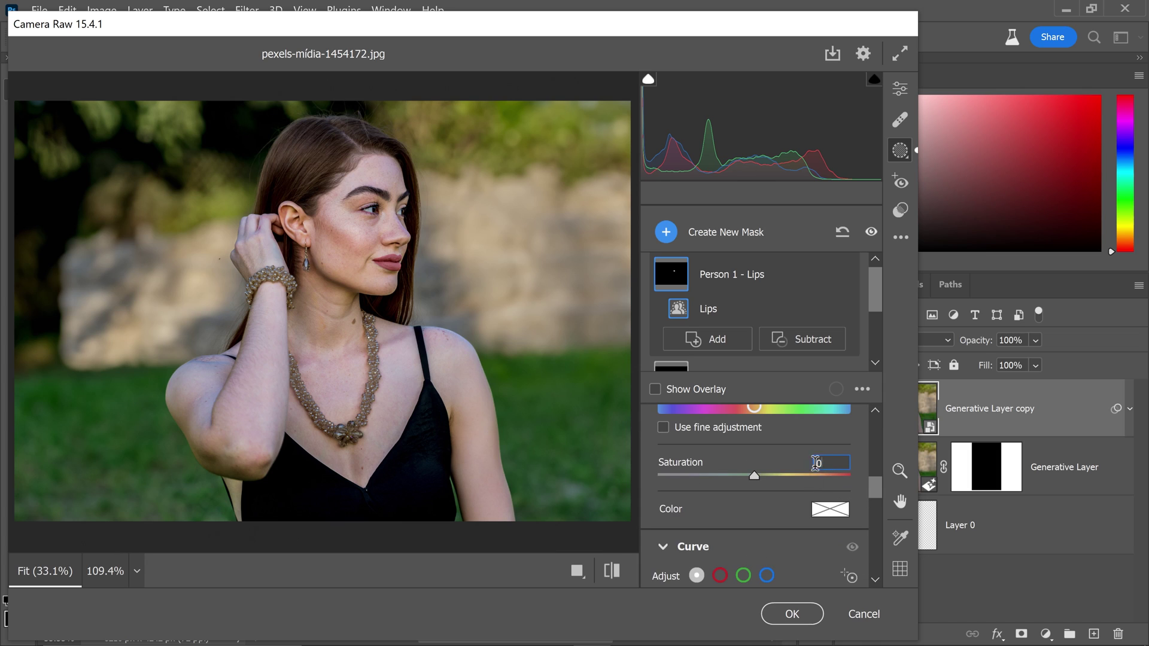
type("36")
left_click_drag(879, 485, 889, 501)
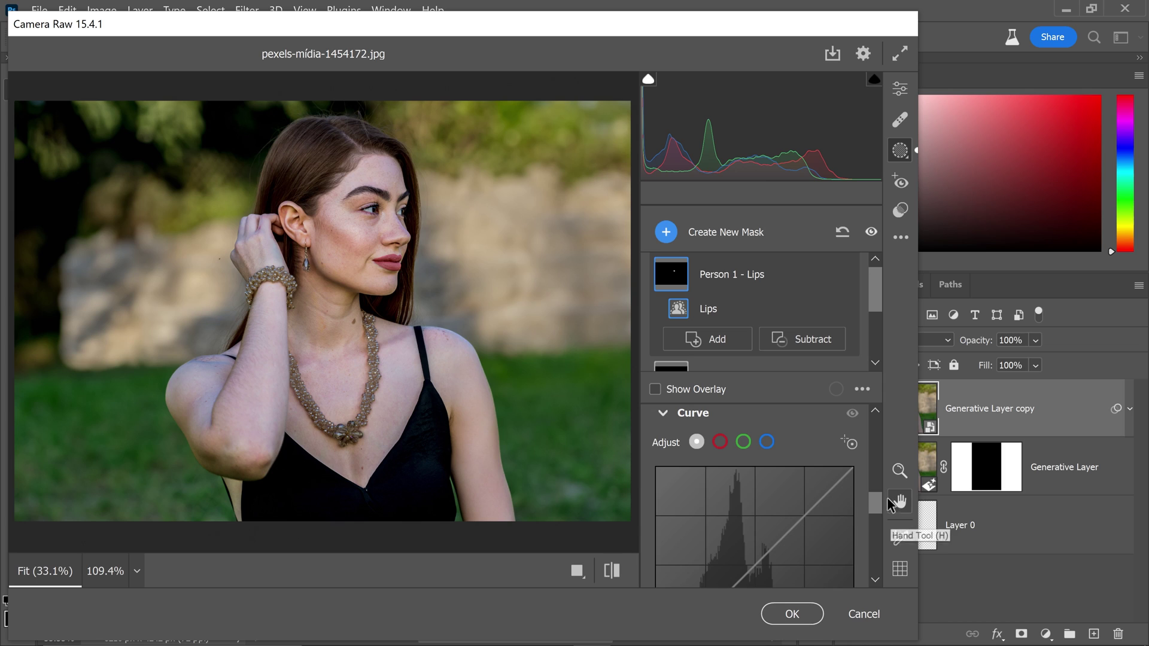
Bend the red-channel curve upward with three points to redden the lips
left_click(721, 443)
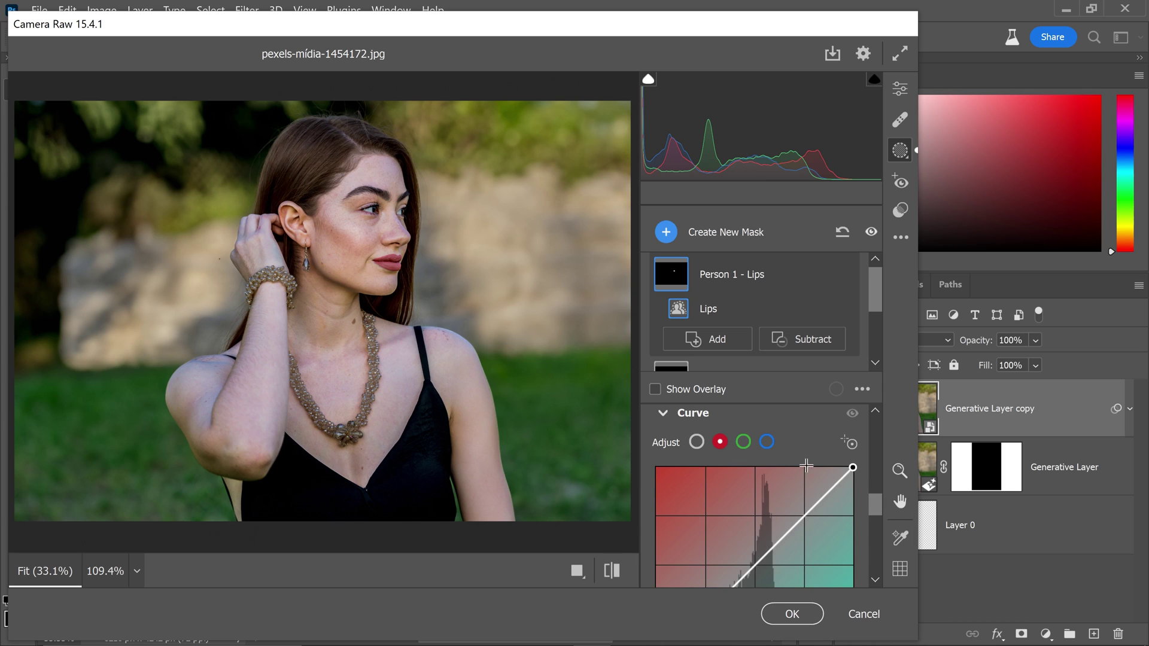
left_click_drag(873, 500, 874, 511)
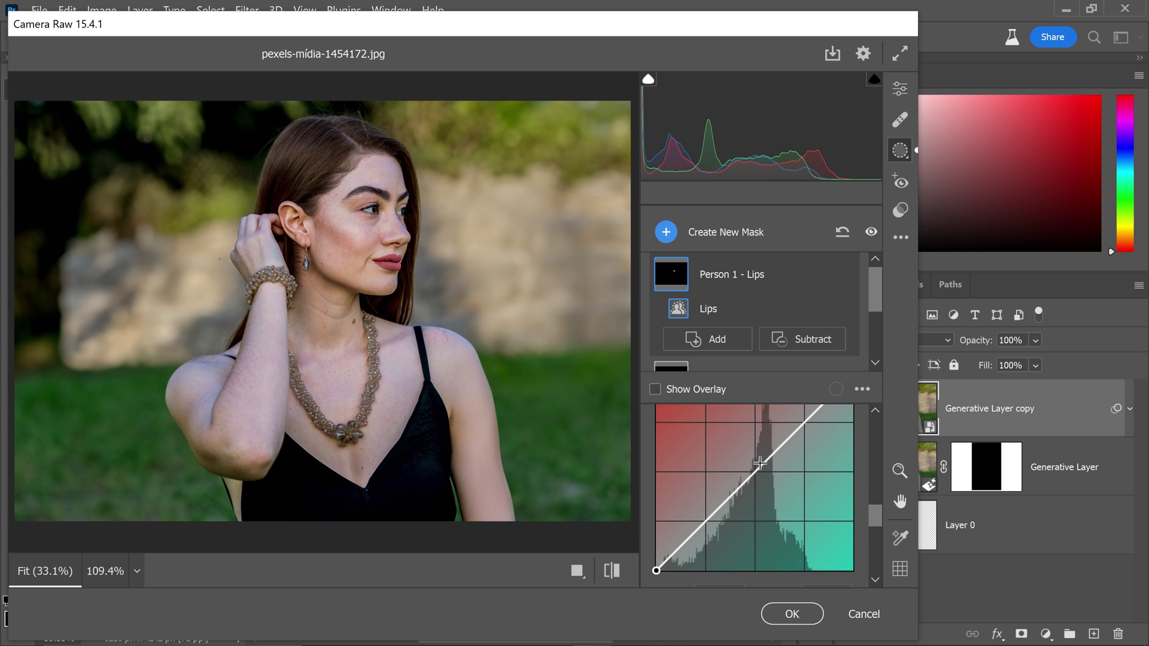
left_click_drag(761, 466, 754, 458)
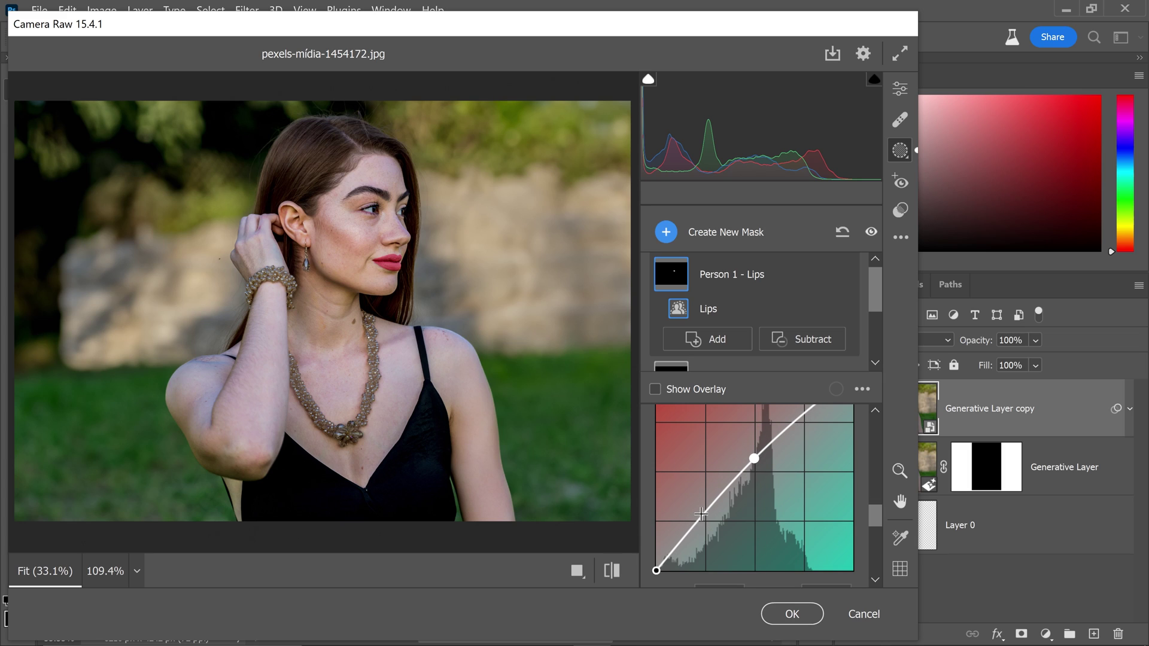
left_click_drag(700, 513, 707, 518)
scroll(800, 484, "up", 1)
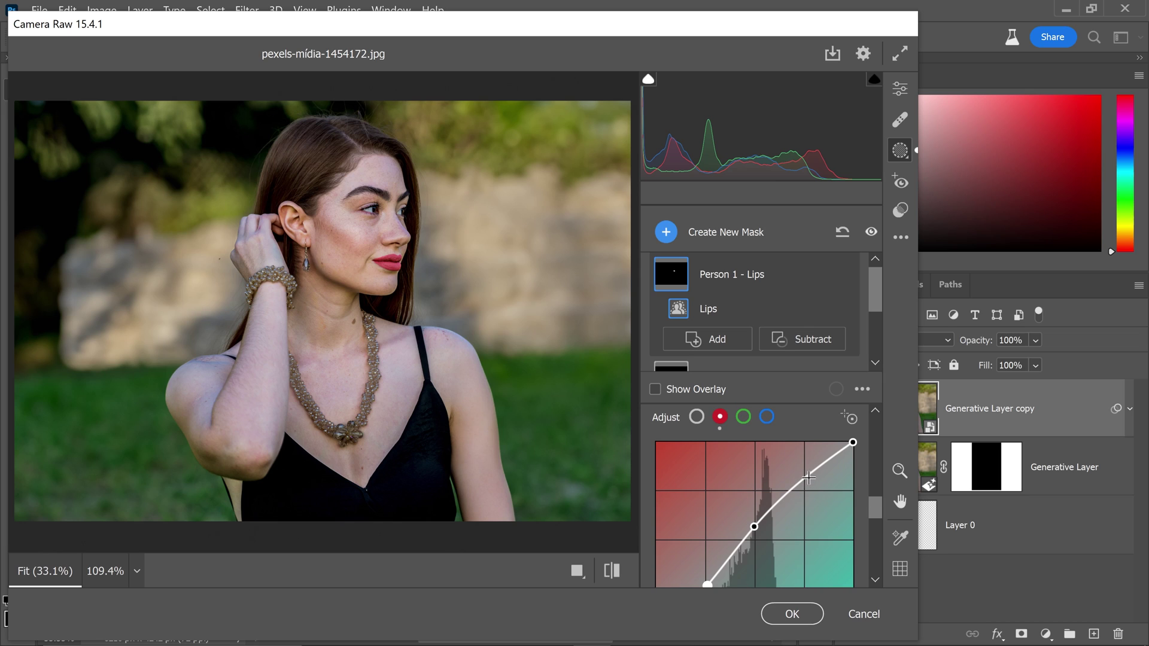
left_click_drag(809, 478, 798, 472)
scroll(796, 468, "up", 2)
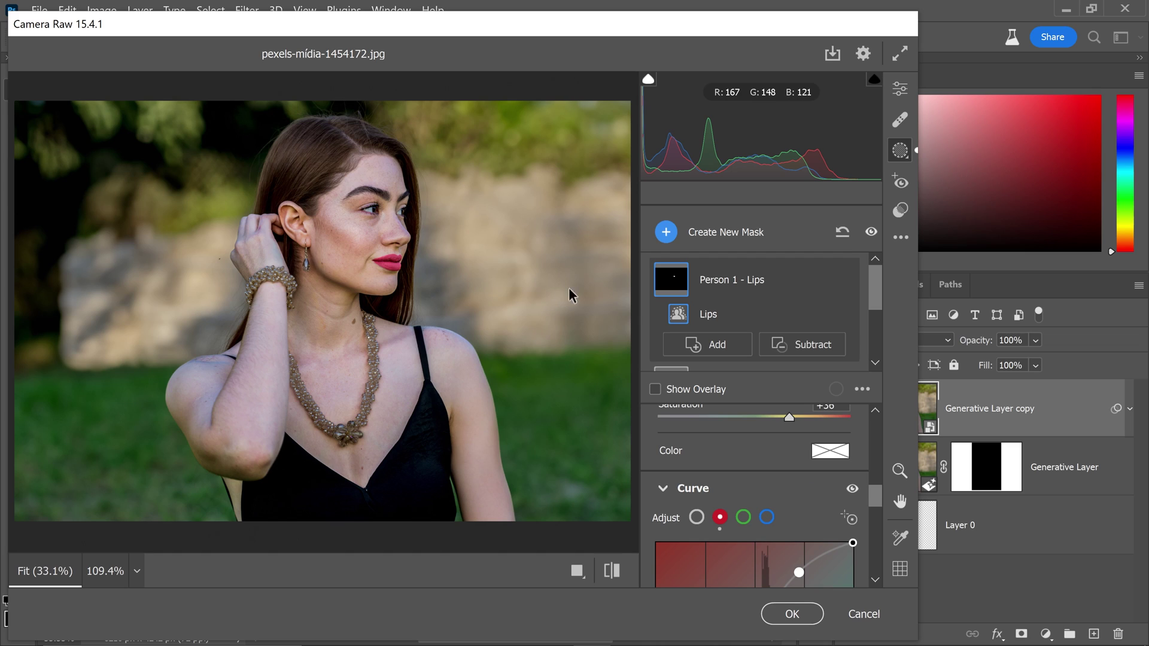
Back out of Select People and start an Object mask for the jewellery instead
left_click(672, 231)
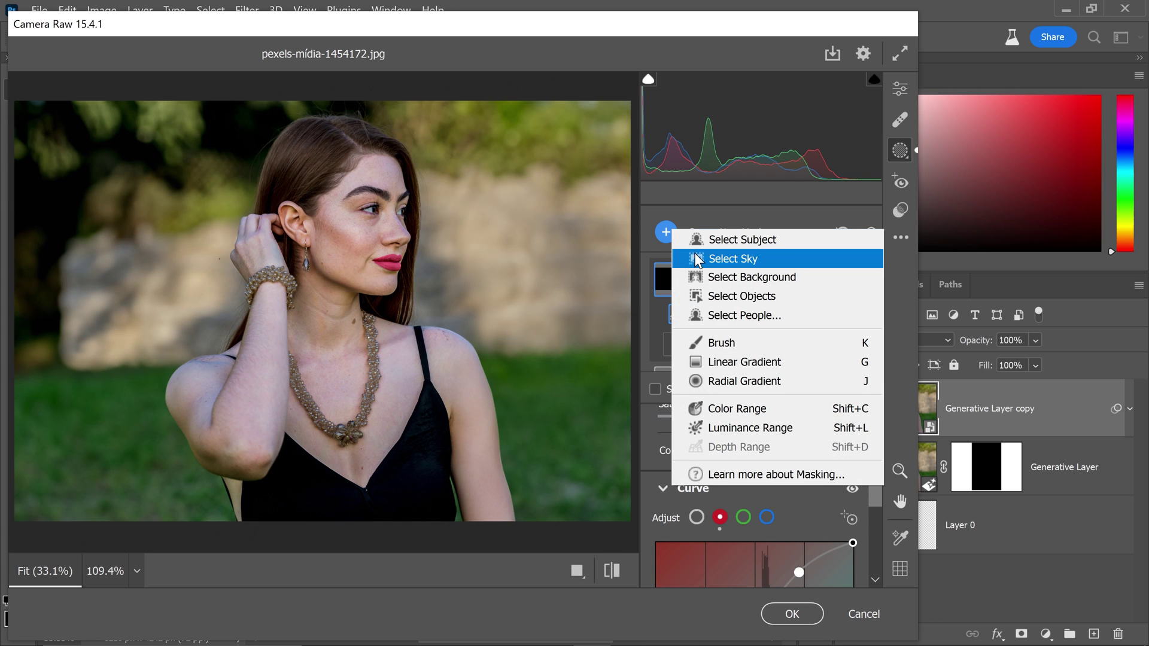
left_click(739, 316)
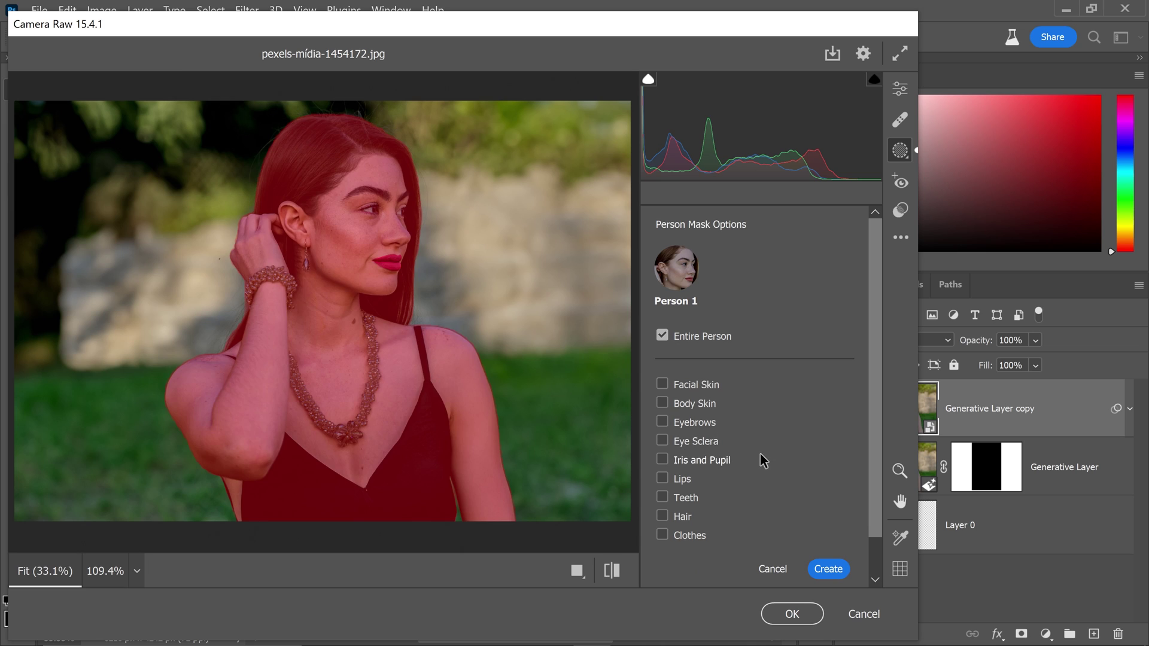
left_click(778, 570)
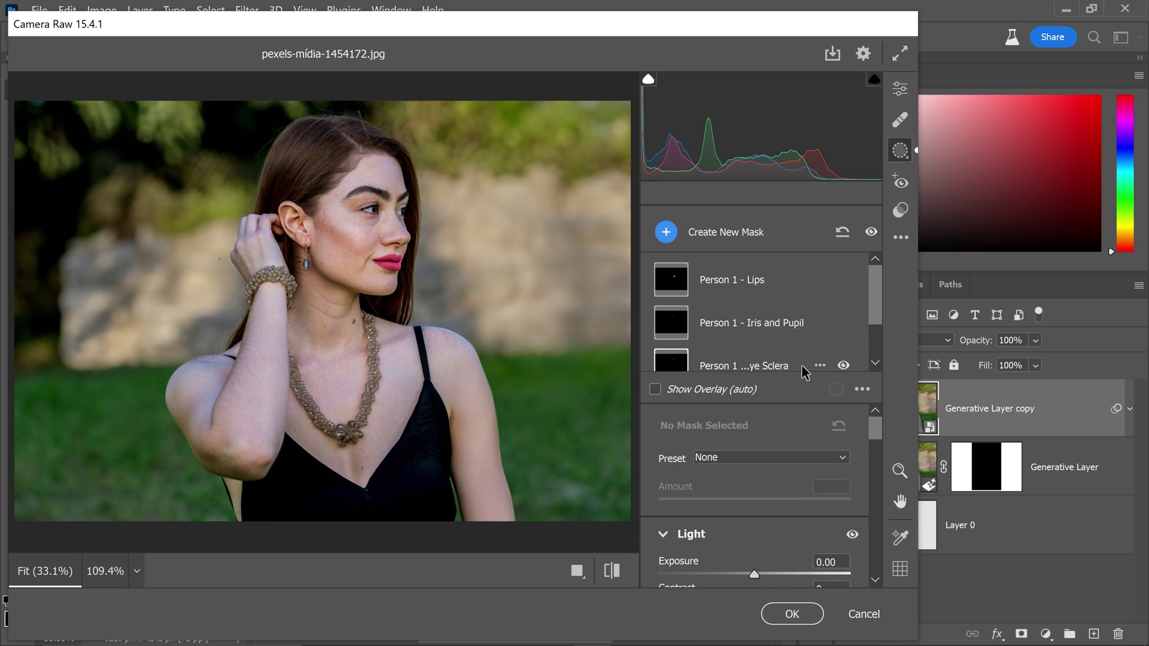
left_click(666, 233)
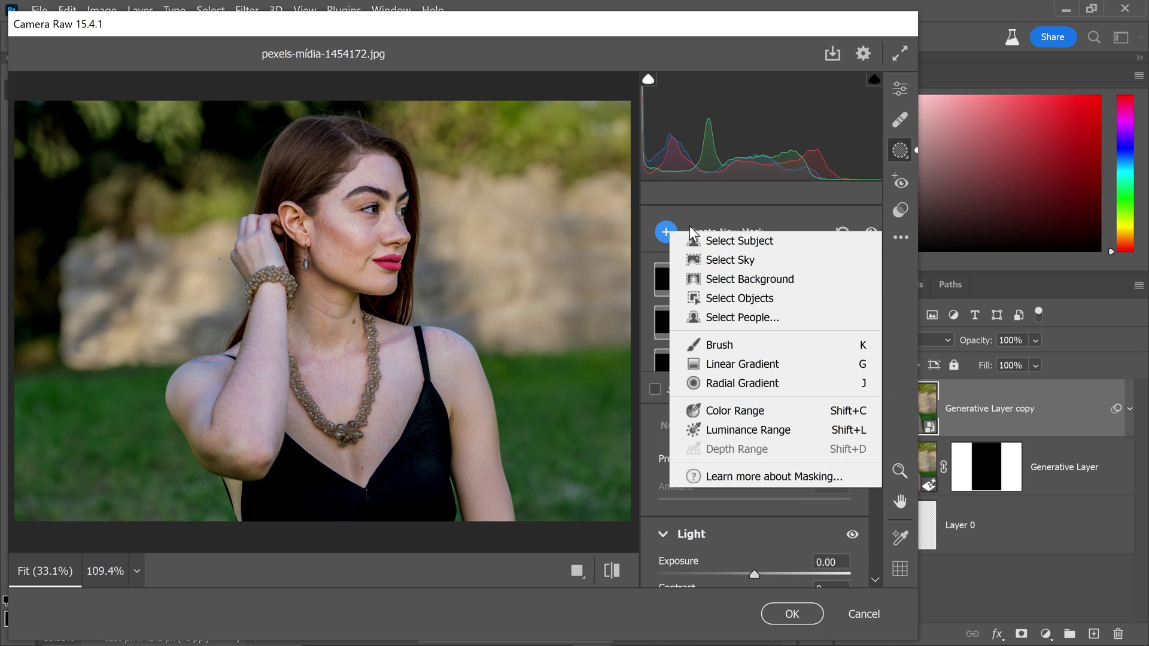
left_click(756, 298)
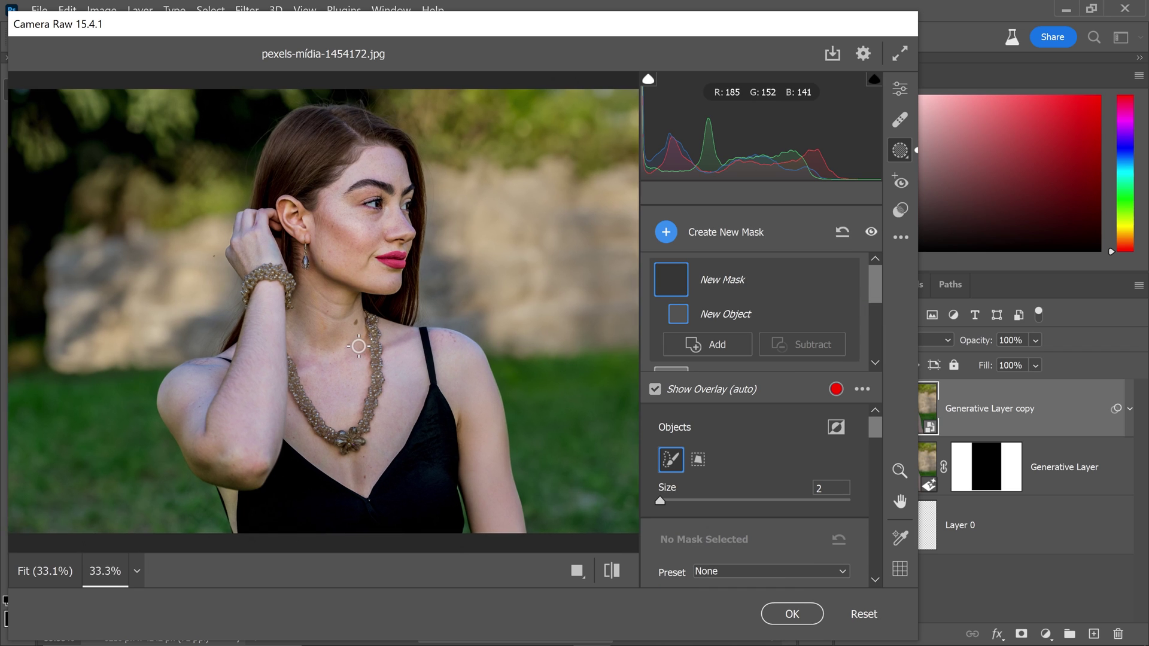
With a larger brush, paint over the necklace, bracelet and earring to build Mask 2
scroll(359, 346, "up", 5)
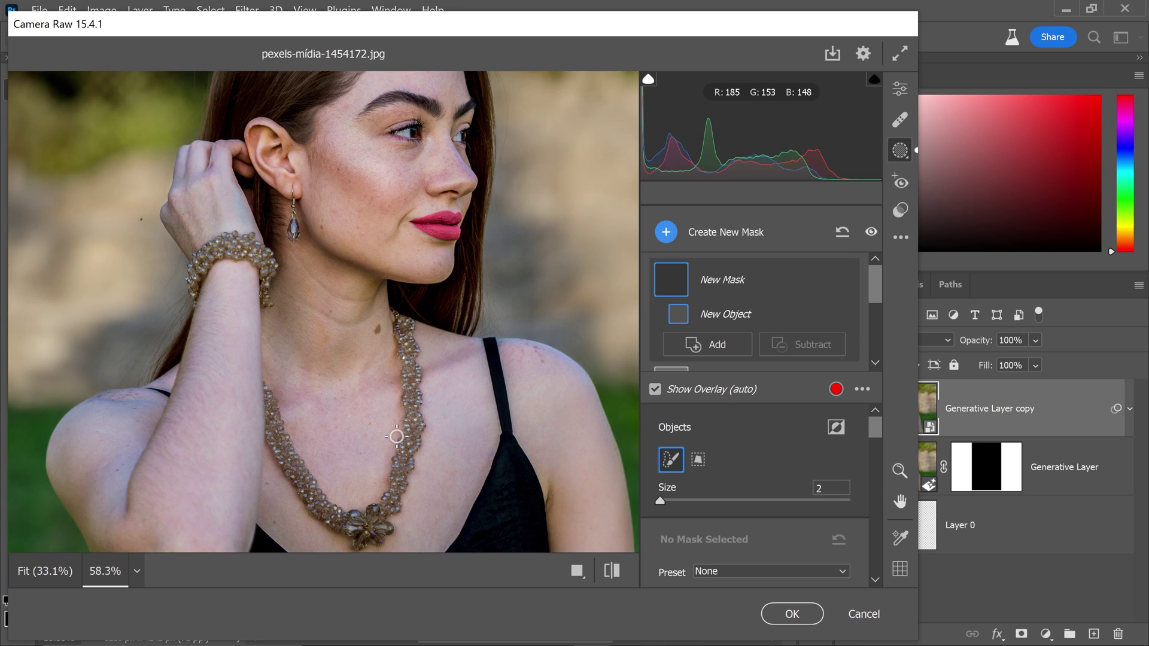
left_click_drag(396, 427, 394, 363)
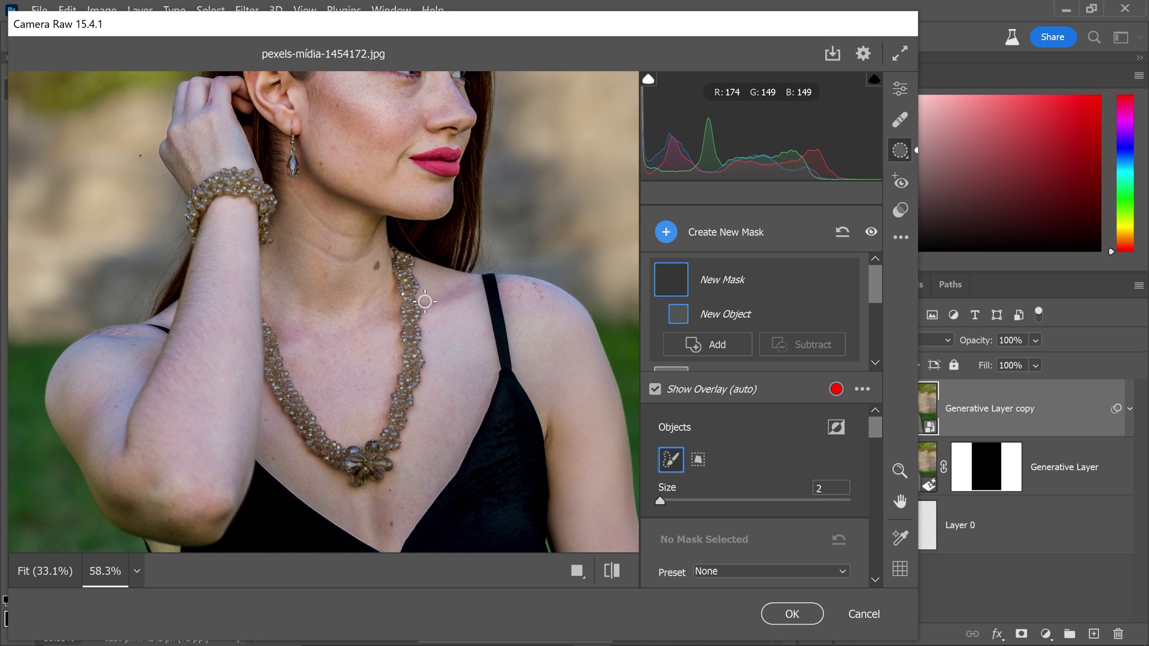
key("bracketright")
key("bracketright")
mouse_move(395, 249)
left_mouse_down()
mouse_move(412, 377)
mouse_move(371, 456)
mouse_move(381, 460)
mouse_move(372, 471)
mouse_move(360, 456)
mouse_move(362, 475)
mouse_move(352, 455)
mouse_move(376, 471)
mouse_move(312, 435)
mouse_move(275, 379)
mouse_move(262, 325)
left_mouse_up()
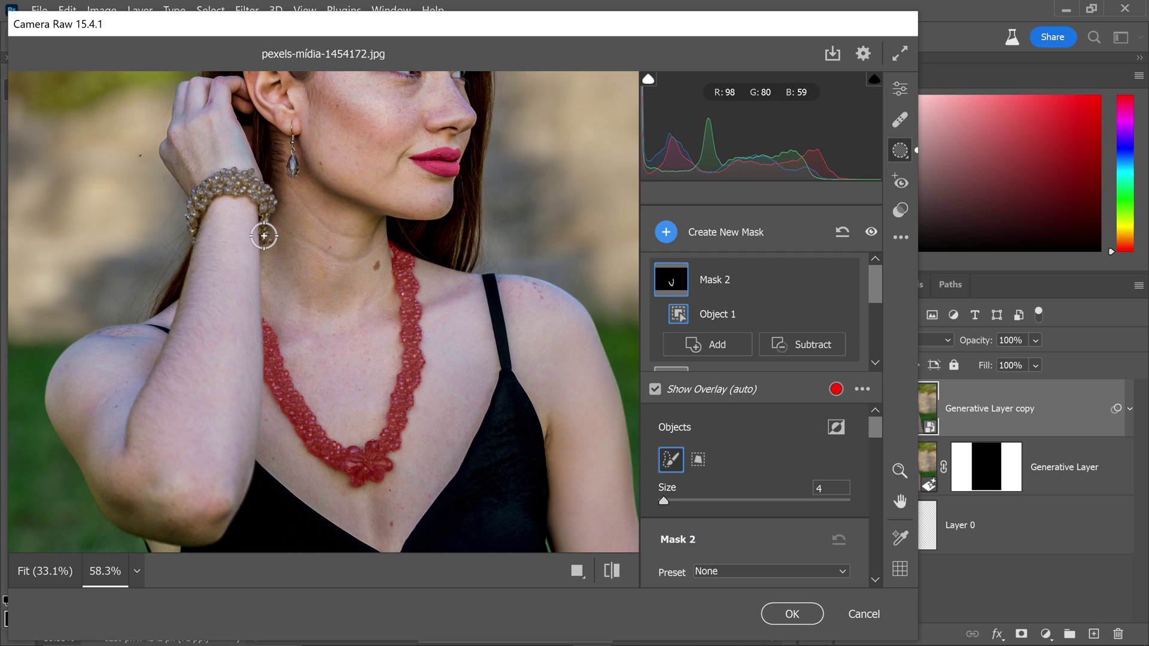
mouse_move(264, 235)
left_mouse_down()
mouse_move(265, 195)
mouse_move(225, 178)
mouse_move(200, 204)
mouse_move(193, 233)
mouse_move(204, 191)
mouse_move(250, 191)
left_mouse_up()
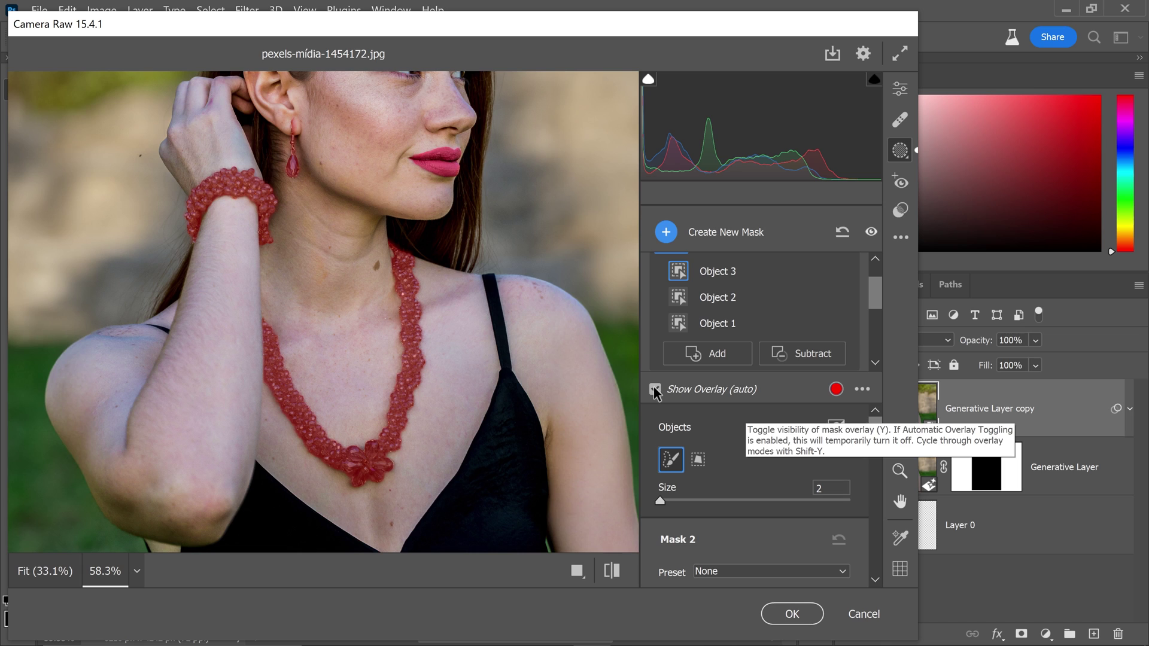
Raise the jewellery mask's Exposure to +0.60 and Contrast to +36
left_click(654, 390)
left_click_drag(874, 426, 885, 462)
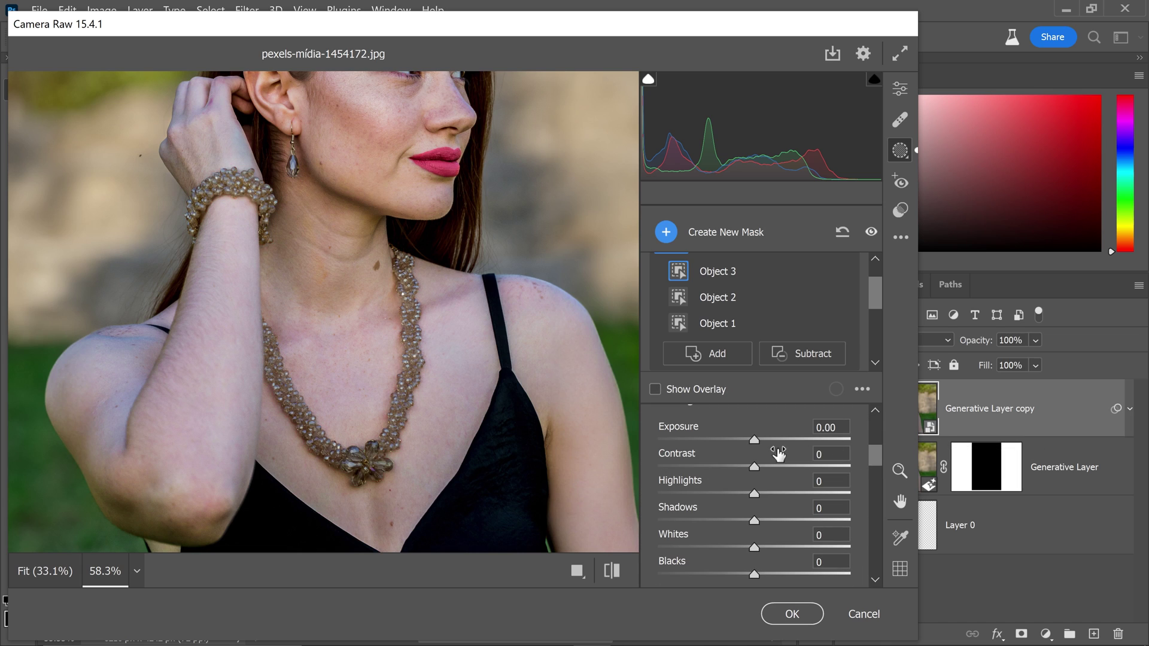
left_click_drag(756, 443, 771, 445)
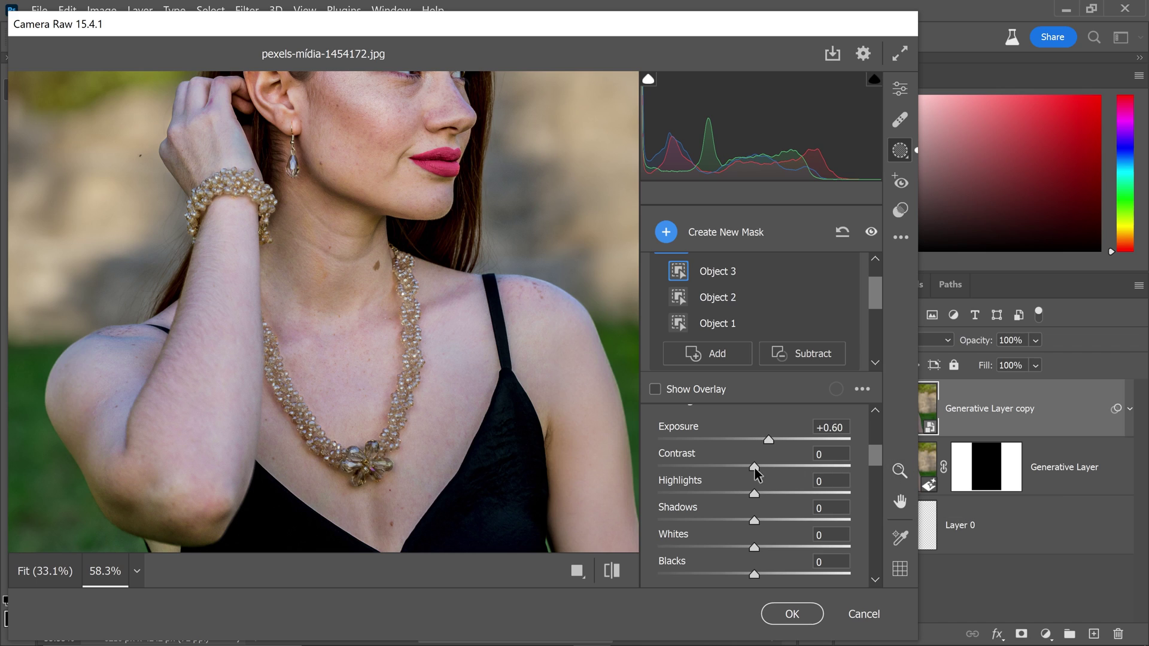
left_click_drag(754, 464, 762, 492)
Lift the jewellery's Blacks, boost Saturation to 36, and fit the whole photo in view
scroll(789, 467, "down", 1)
scroll(756, 431, "down", 2)
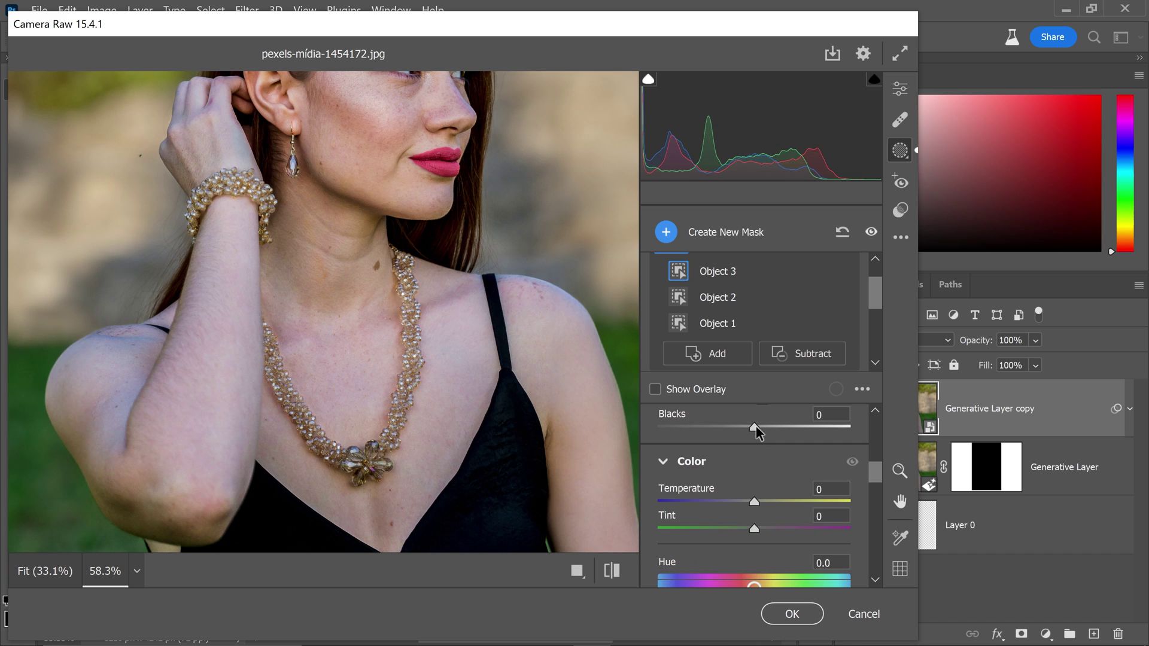
left_click_drag(750, 432, 771, 434)
left_click_drag(875, 475, 875, 493)
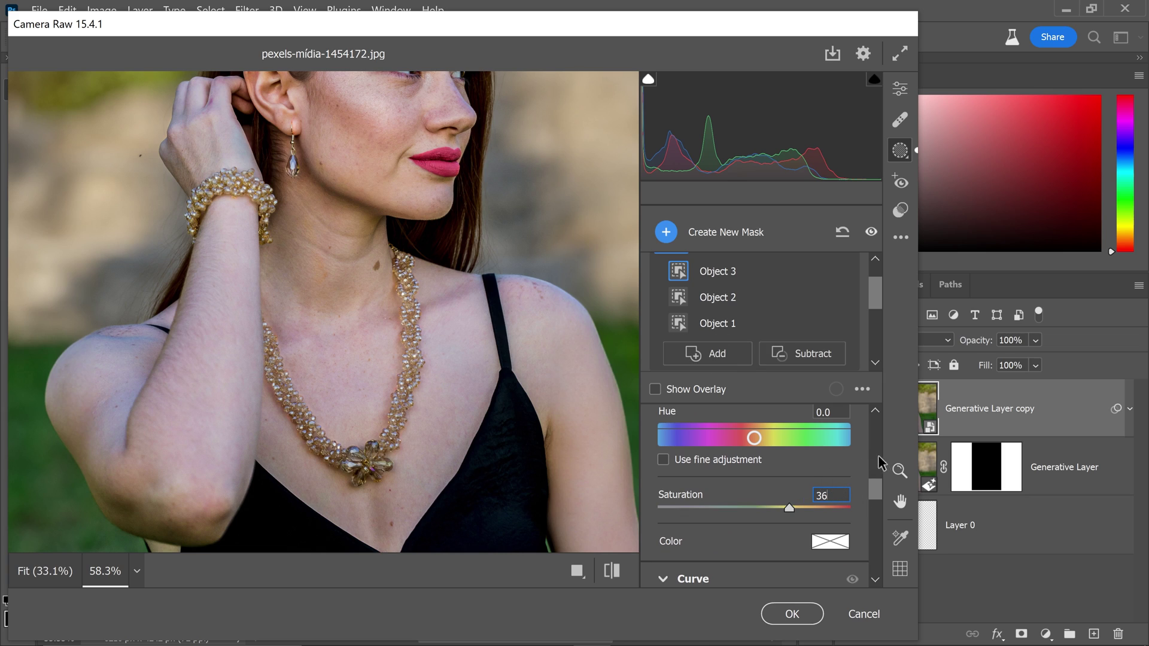
scroll(880, 463, "down", 3)
left_click(65, 571)
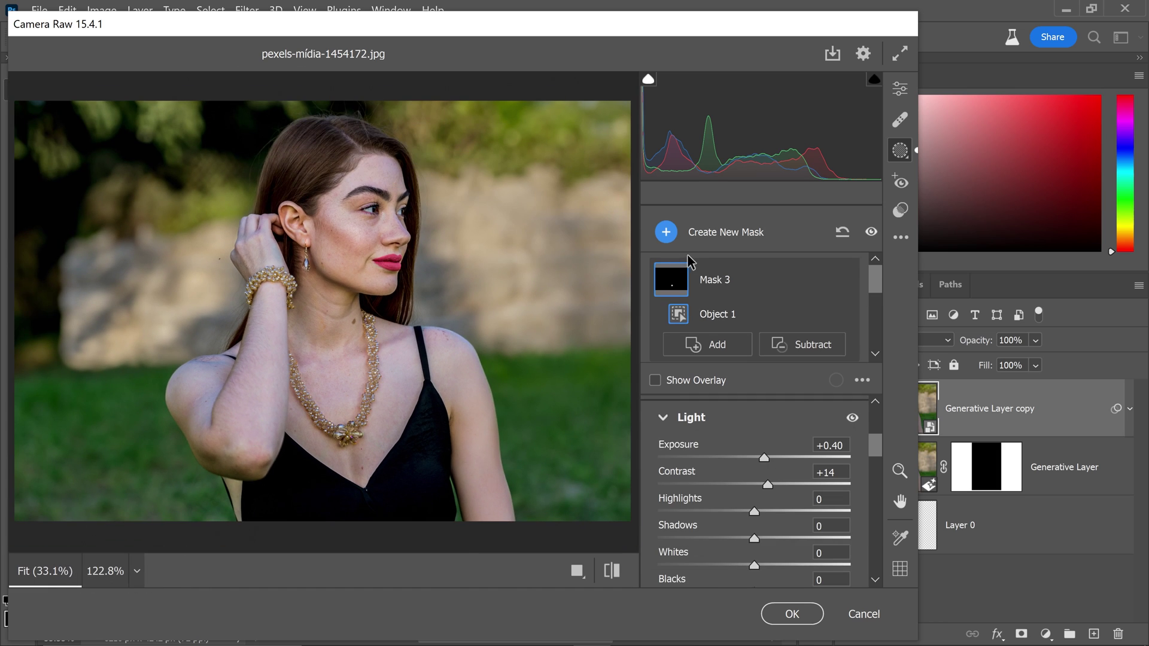
Create a Person mask limited to the Hair, with the overlay hidden
left_click(665, 232)
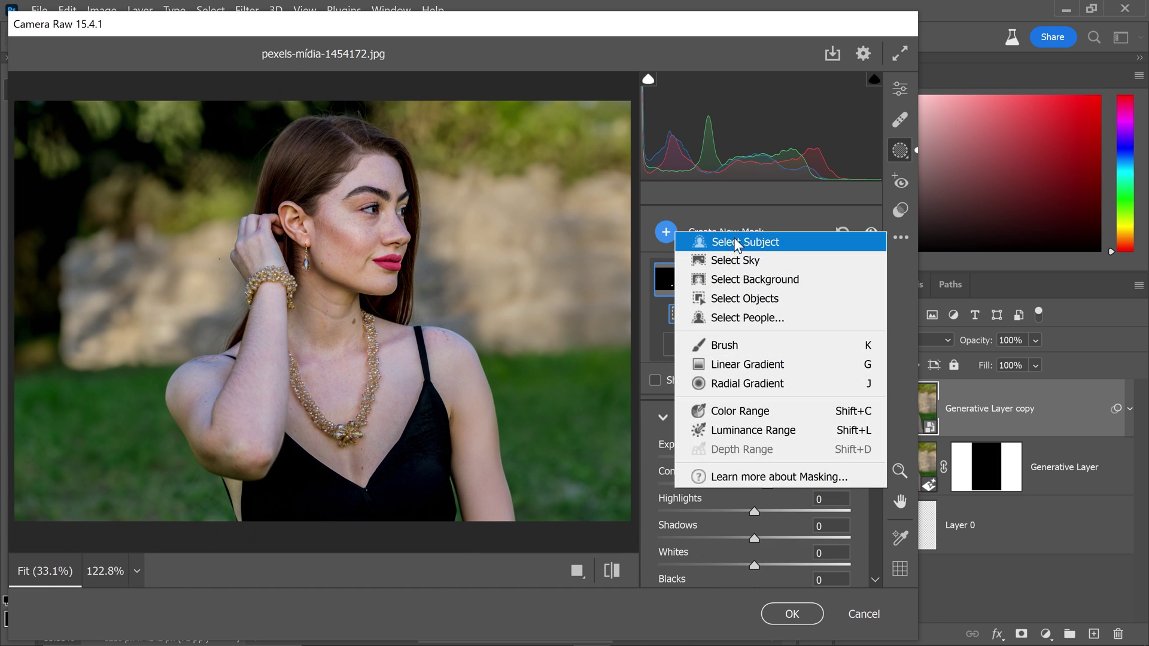
left_click(770, 322)
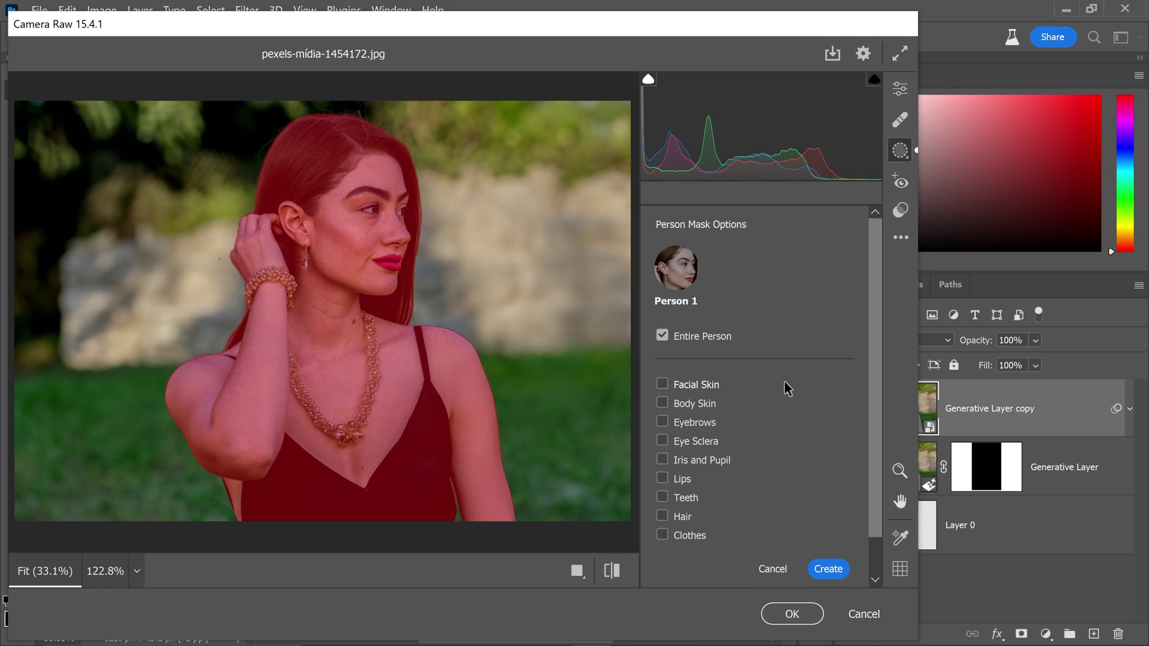
left_click(663, 516)
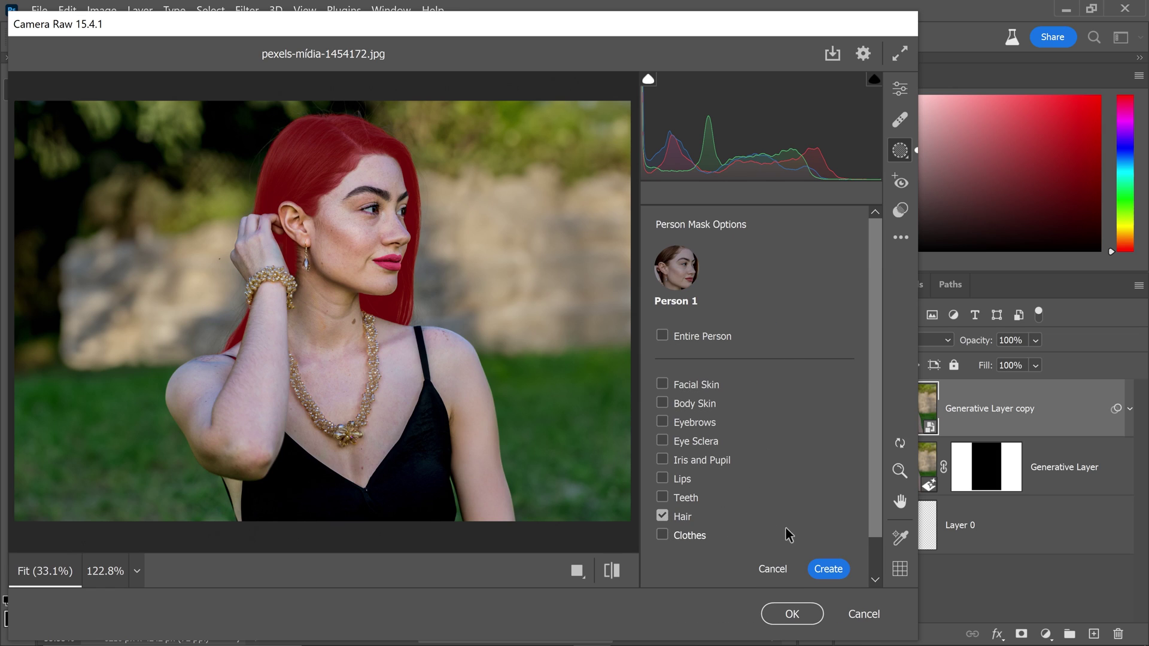
left_click(832, 568)
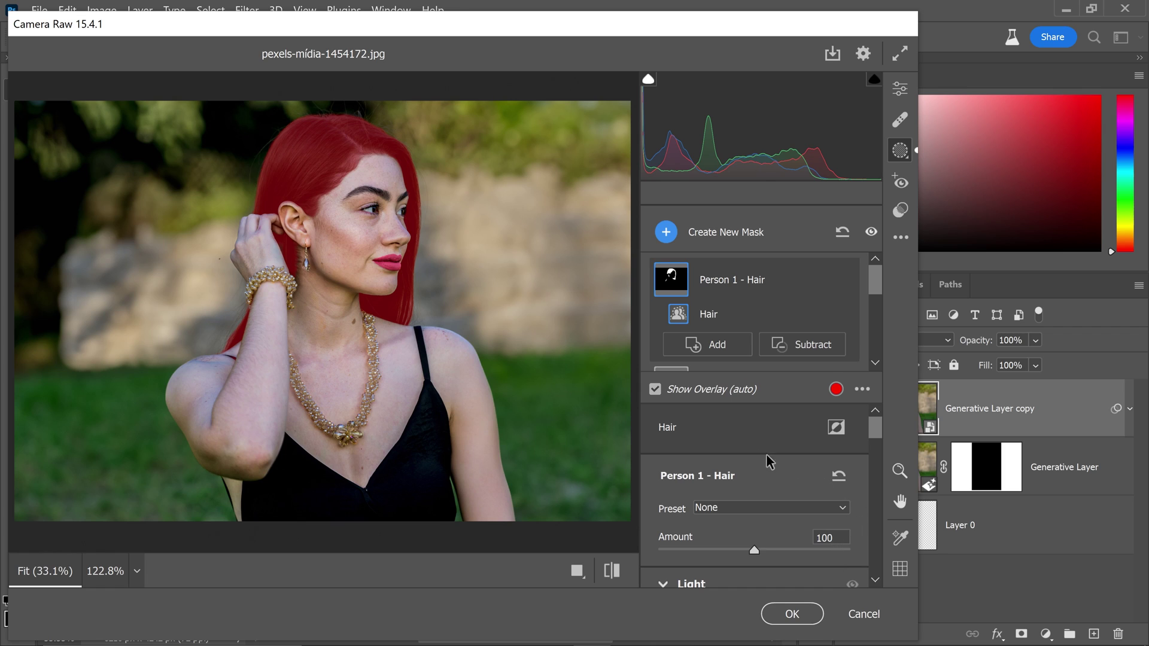
left_click(655, 390)
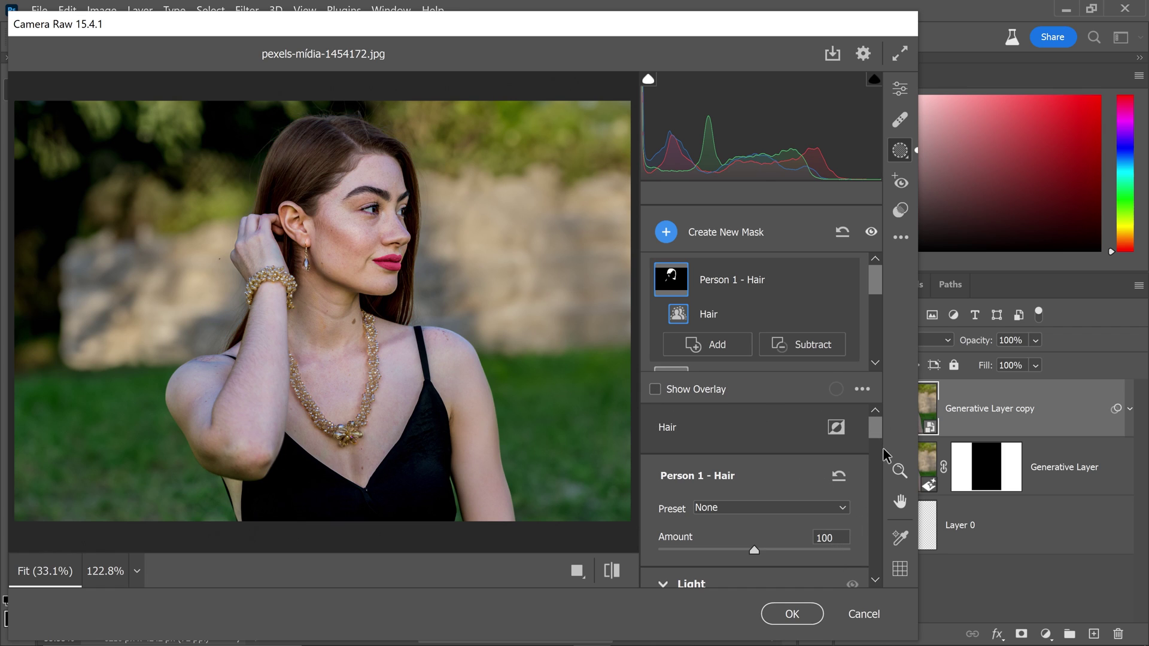
Give the hair Exposure +0.40, Contrast -32, Highlights +9, raised Blacks and Saturation 36
scroll(879, 446, "down", 3)
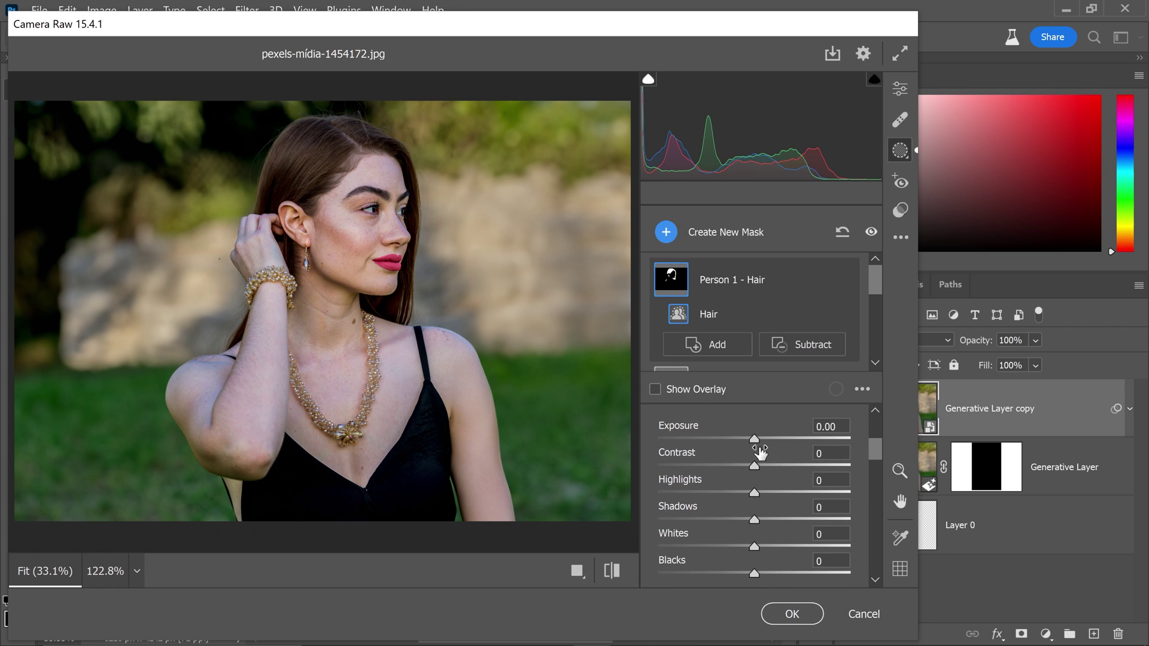
left_click_drag(753, 436, 761, 439)
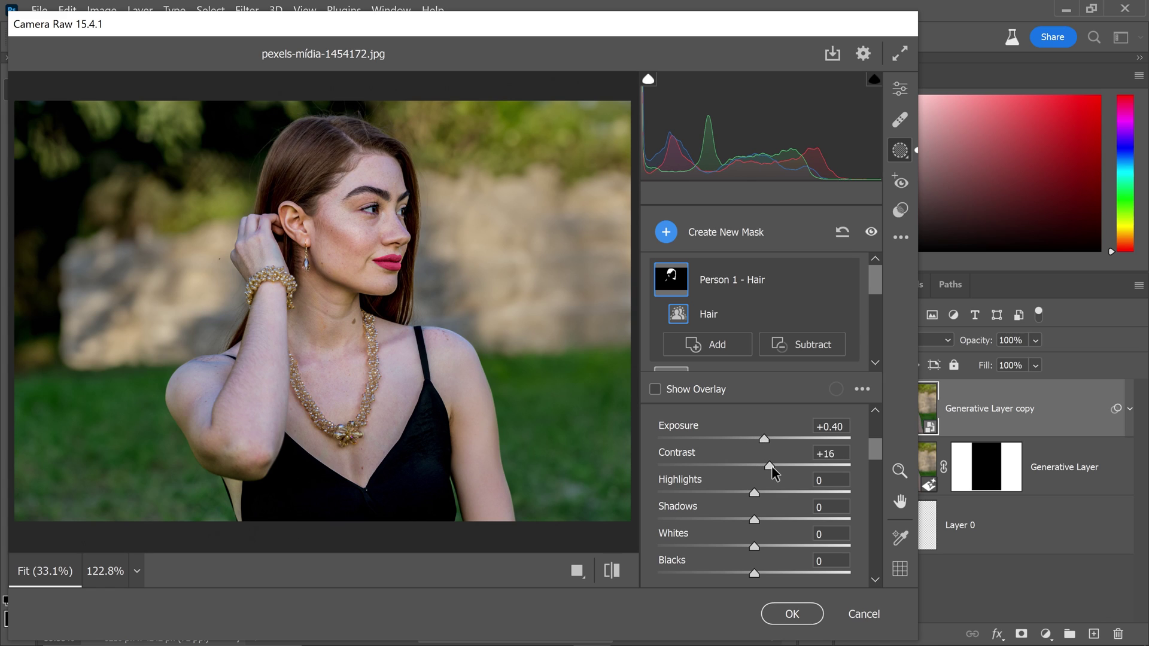
left_click_drag(728, 465, 724, 465)
left_click_drag(754, 492, 741, 515)
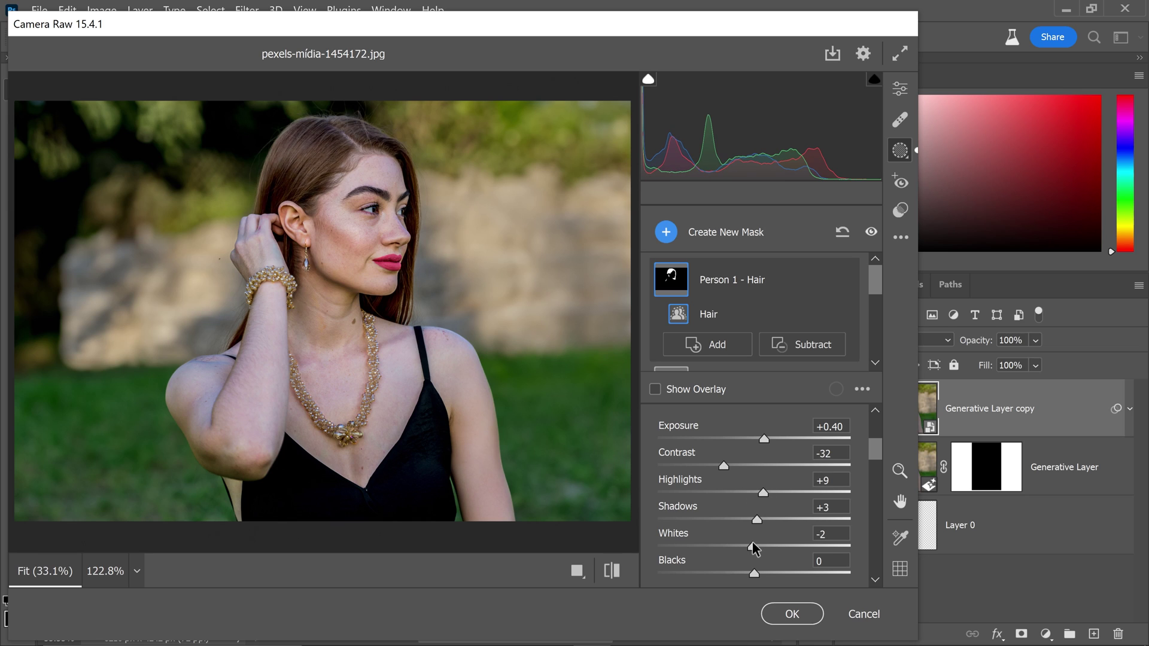
scroll(754, 475, "down", 3)
mouse_move(745, 470)
left_mouse_down()
mouse_move(771, 472)
mouse_move(753, 477)
left_mouse_up()
scroll(884, 483, "down", 5)
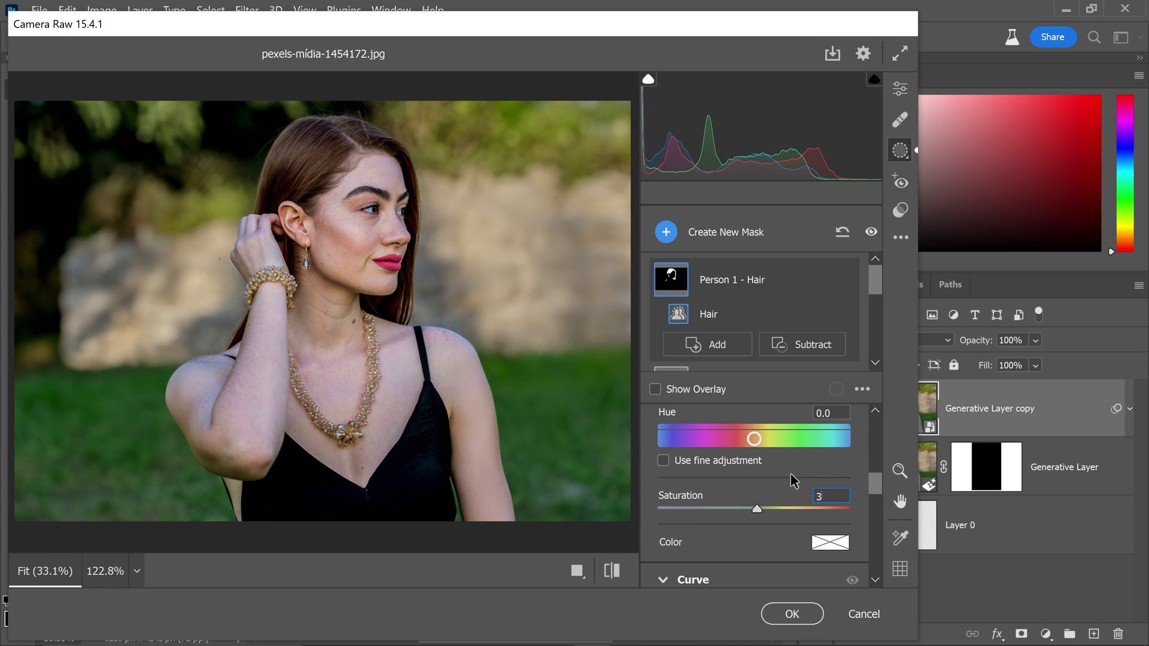
type("36")
scroll(877, 497, "down", 3)
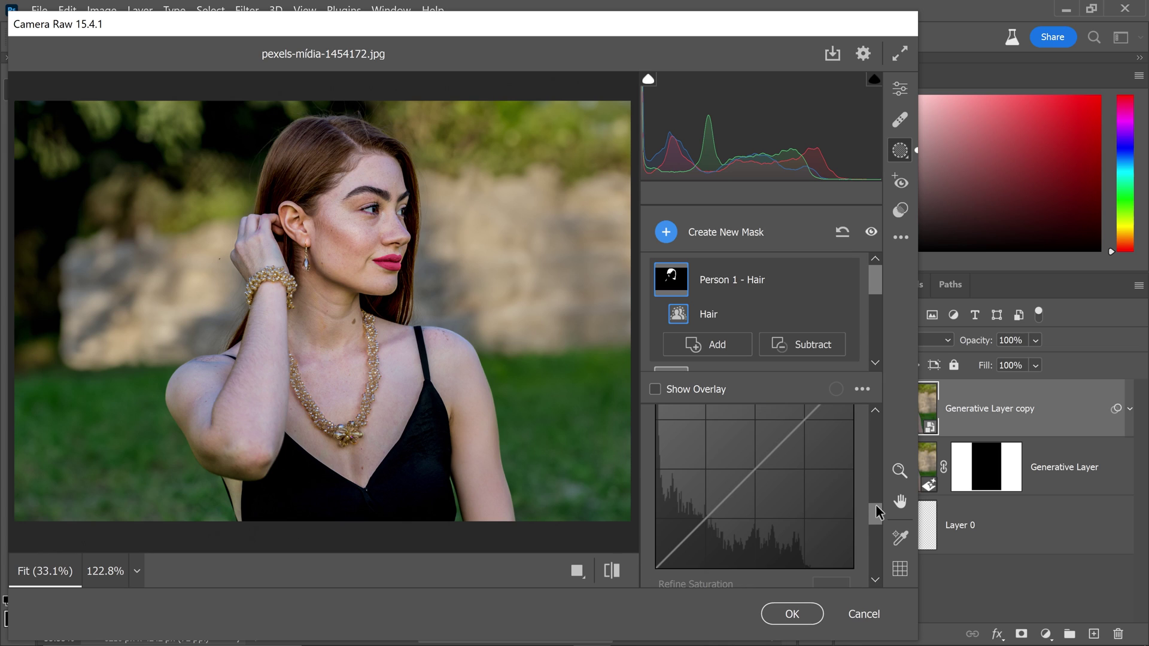
Zoom in on the face and hair and add a Subtract brush to the hair mask
mouse_move(832, 260)
left_click(900, 470)
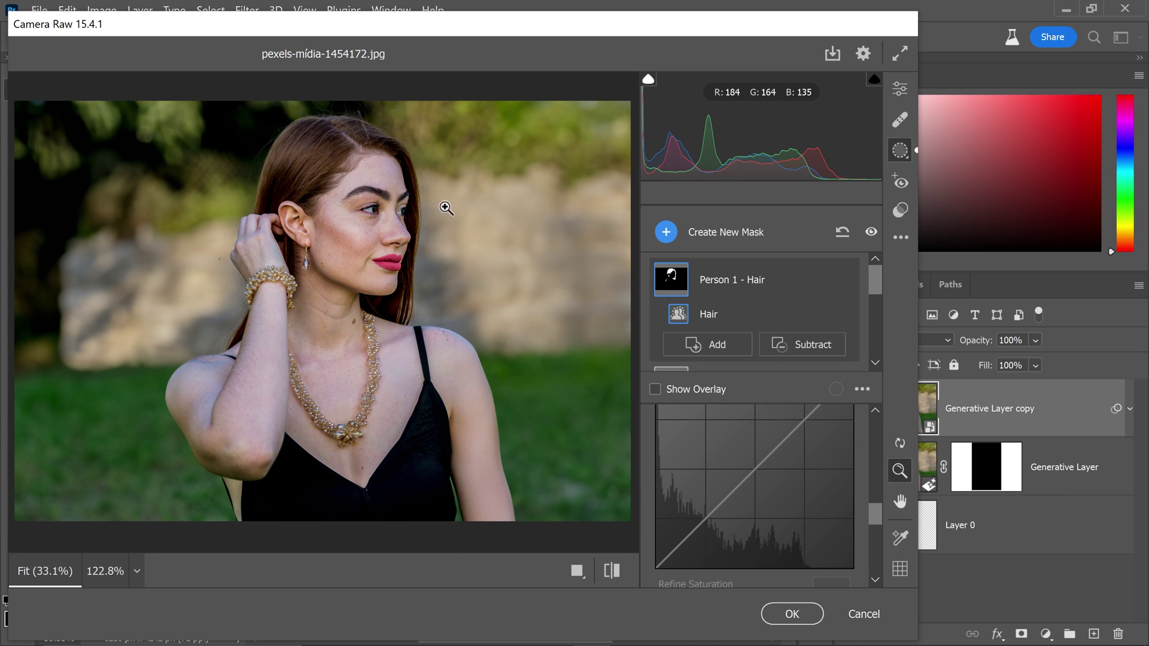
left_click_drag(406, 212, 454, 143)
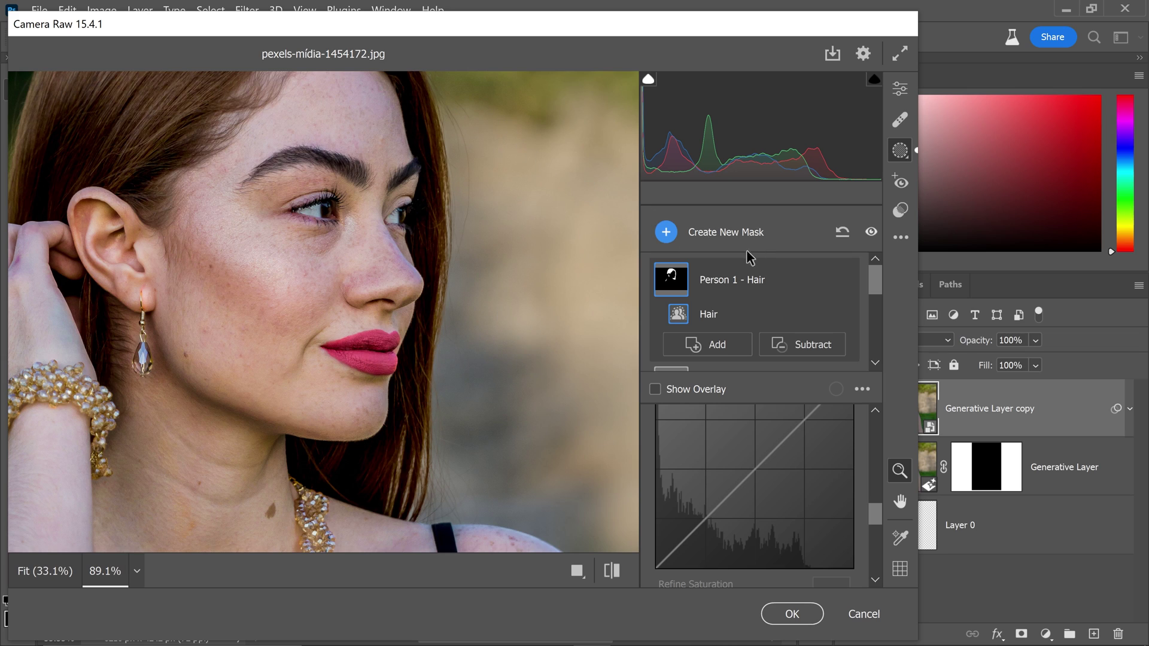
left_click(811, 348)
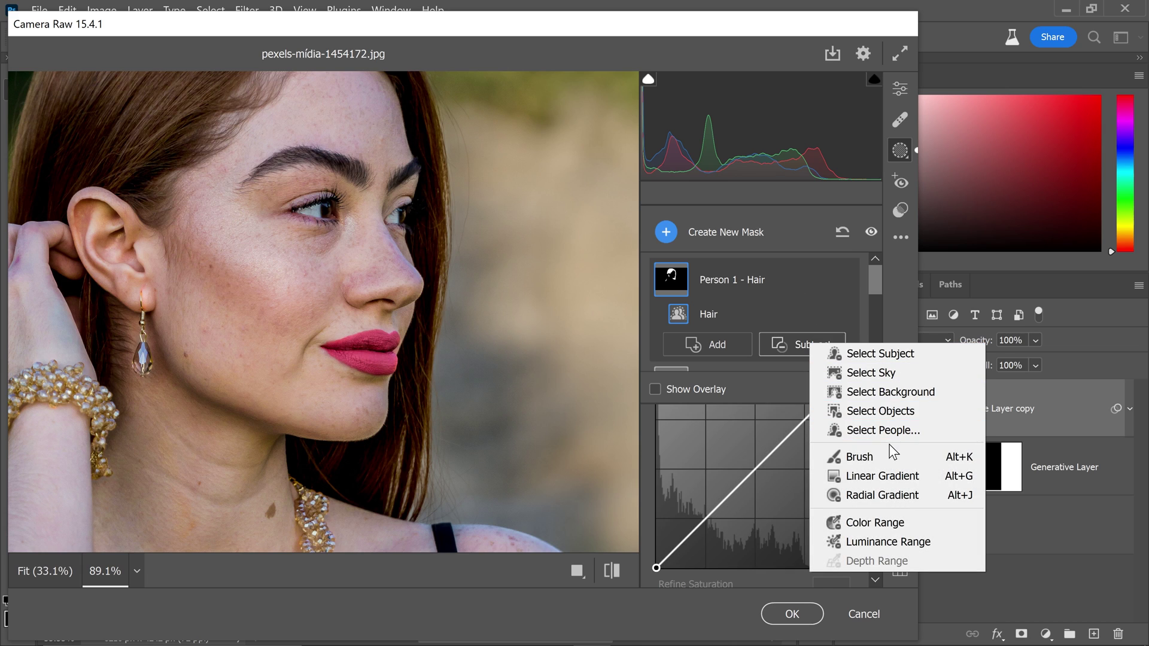
left_click(858, 461)
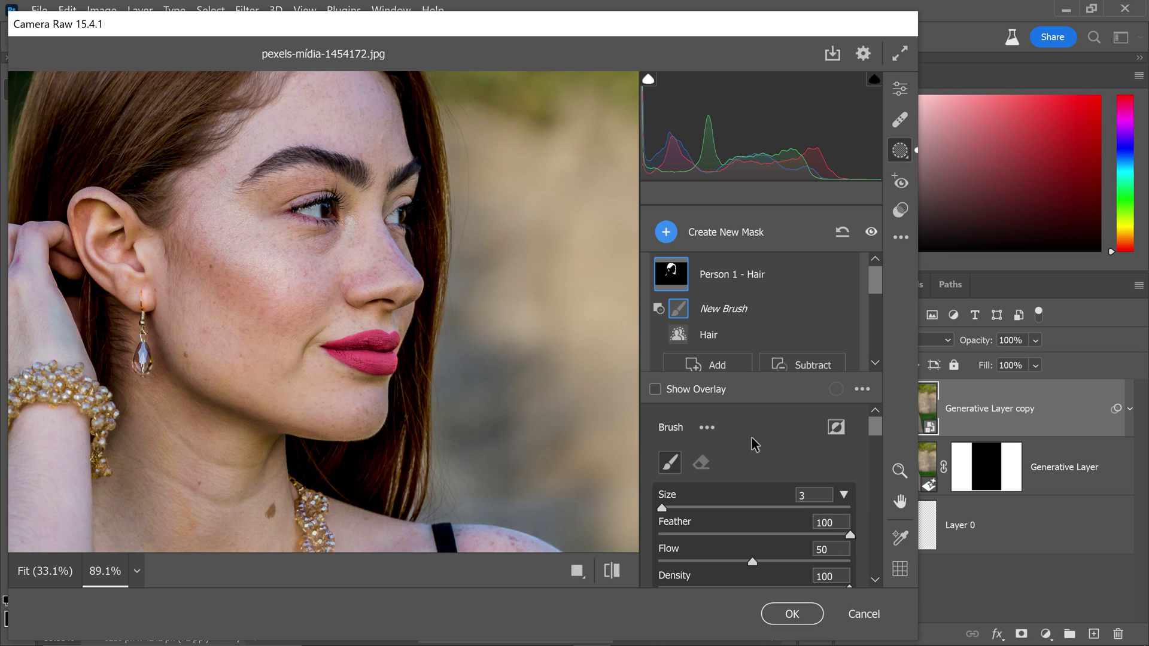
Paint stray areas out of the hair mask with a smaller brush, then fit the view
left_click(654, 389)
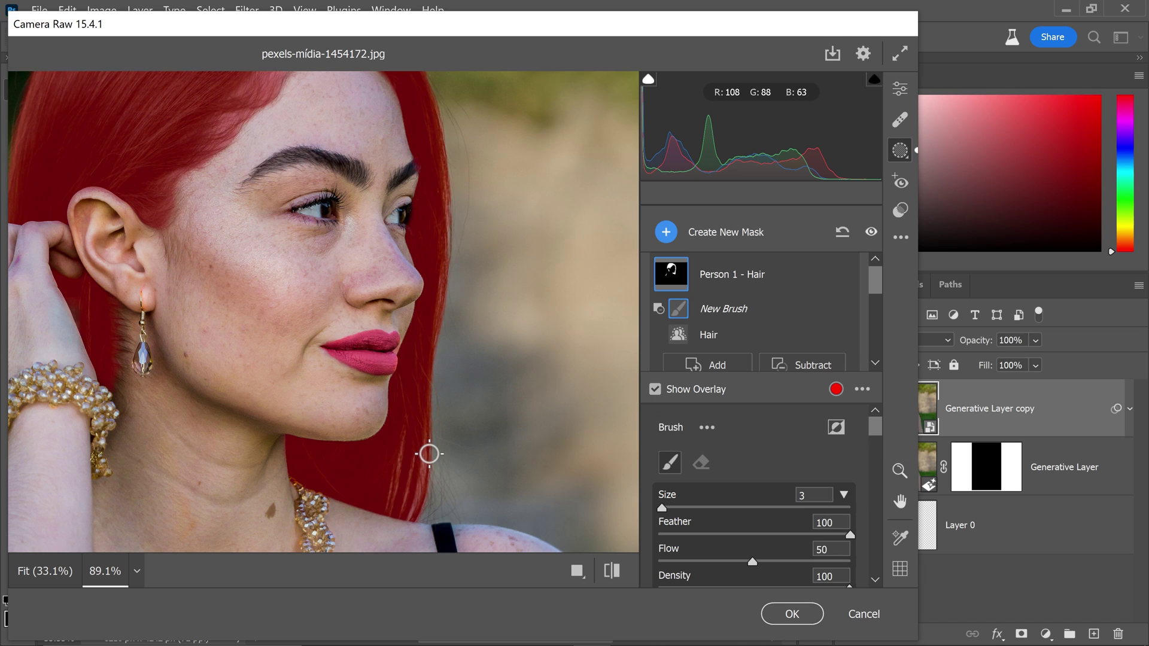
left_click(453, 466)
key("bracketleft")
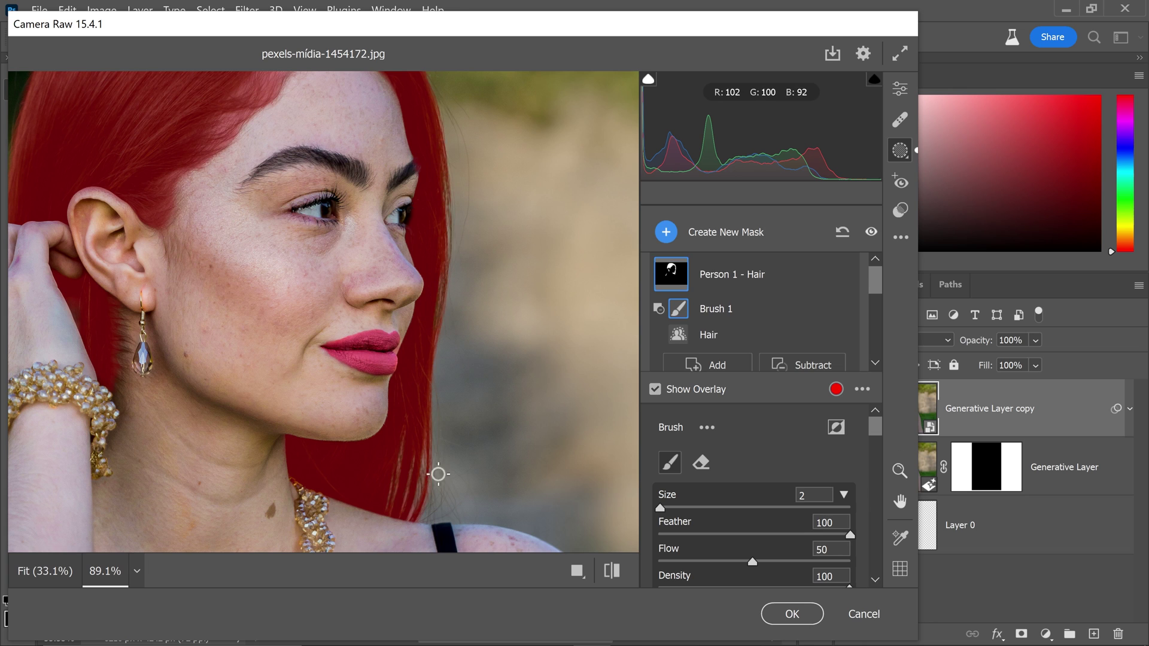
scroll(437, 475, "up", 5)
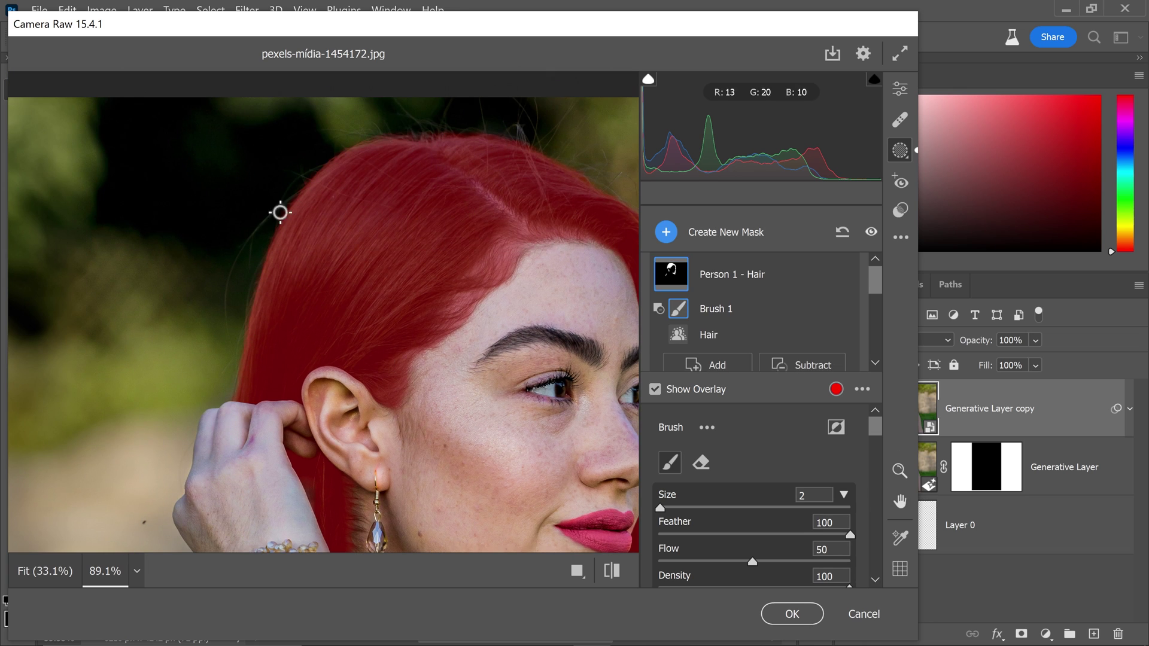
scroll(393, 372, "down", 10)
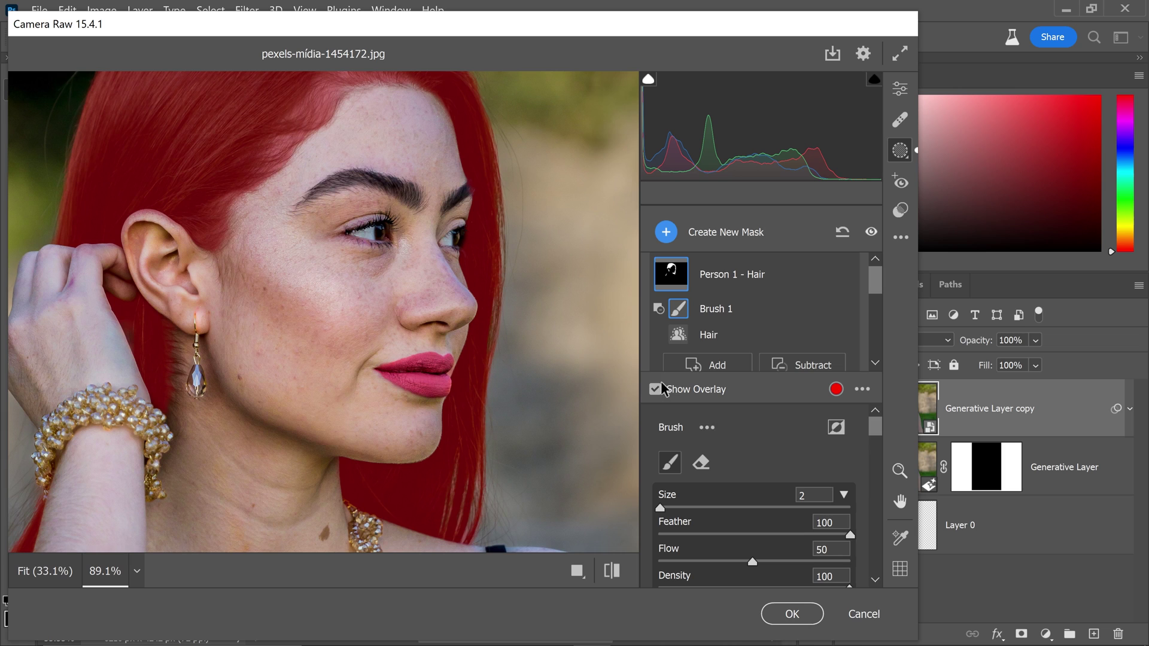
left_click(655, 389)
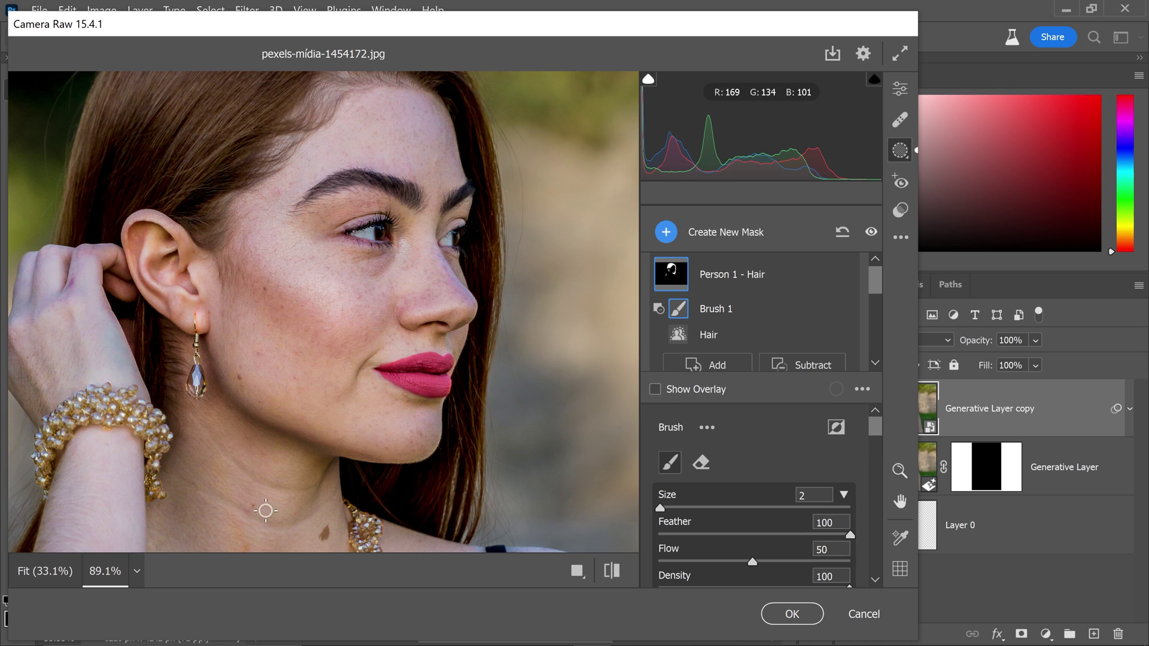
left_click(44, 571)
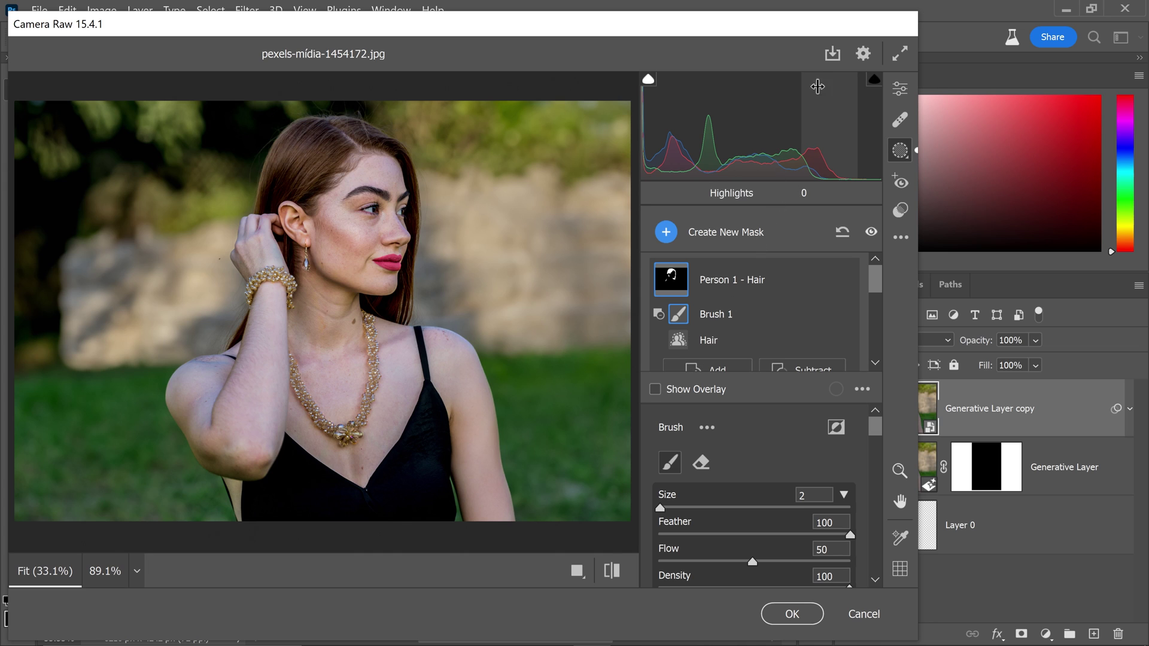
Cancel the save dialog and apply the edits to Generative Layer copy as a smart filter
left_click(838, 60)
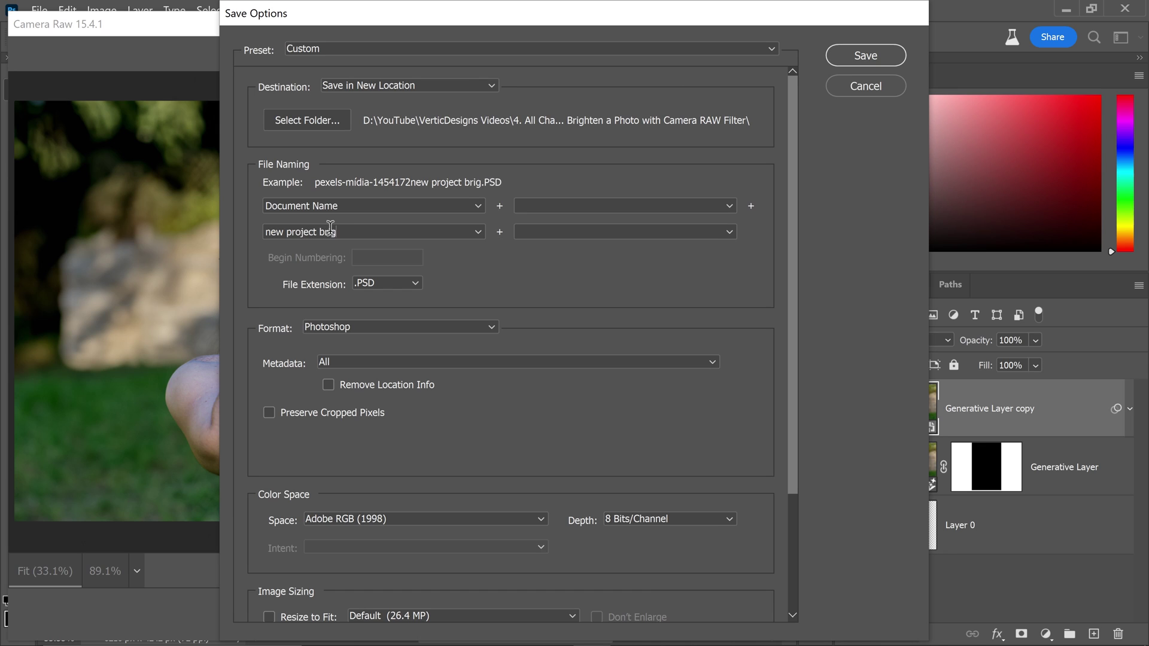
type("r")
left_click_drag(353, 232, 284, 233)
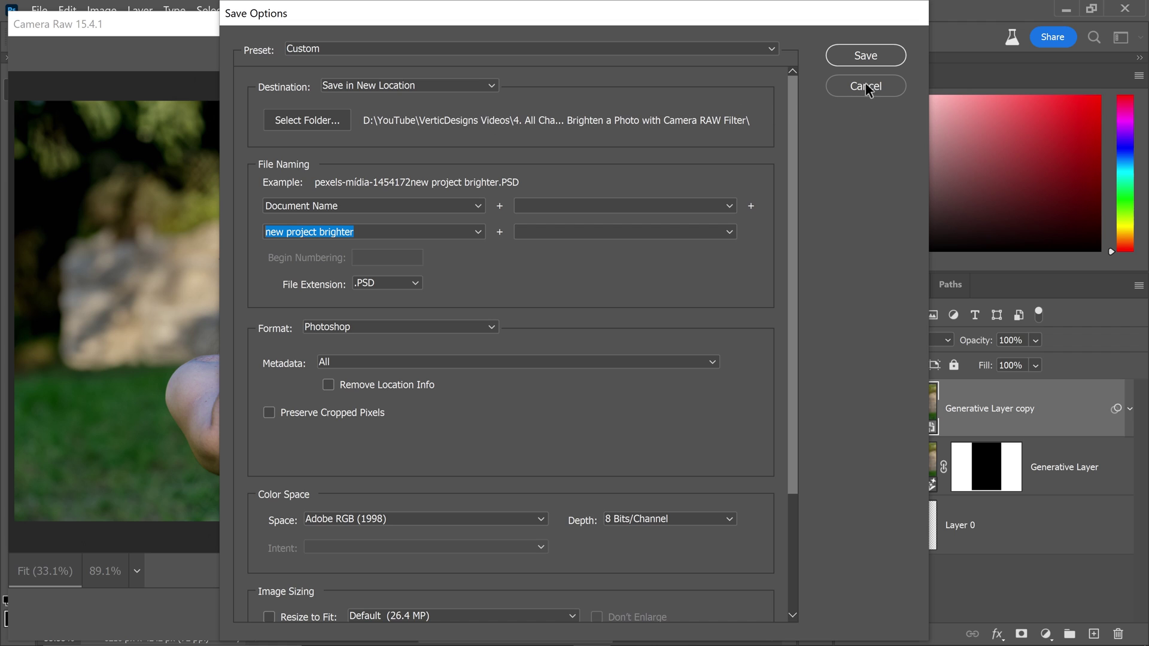
left_click(880, 56)
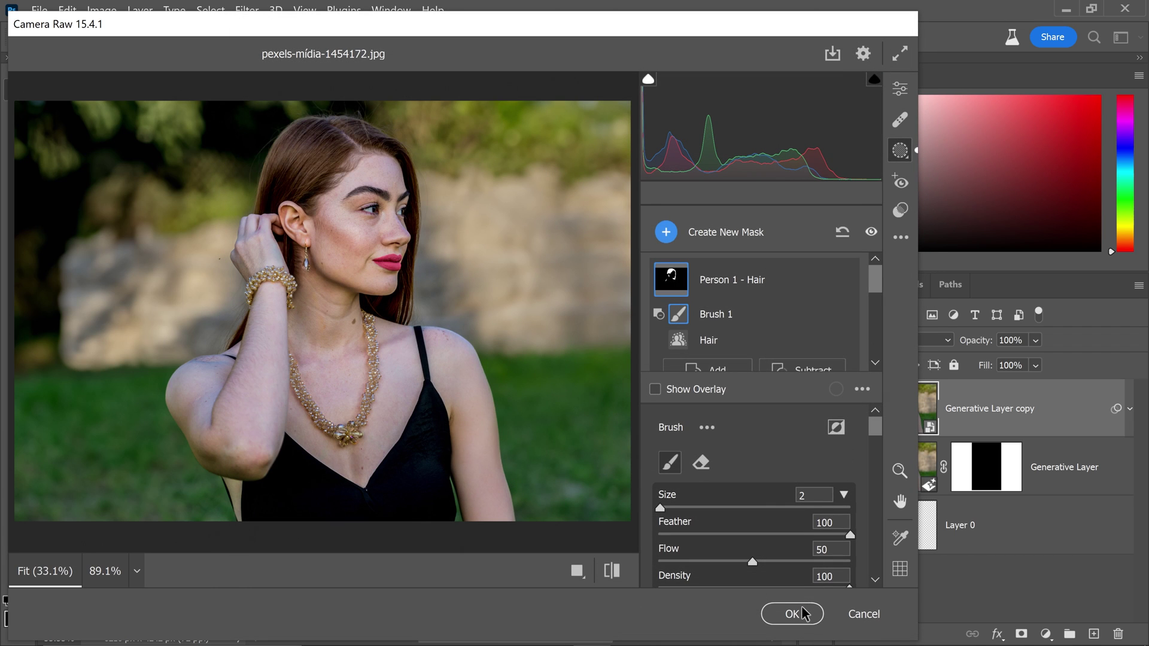
left_click(796, 614)
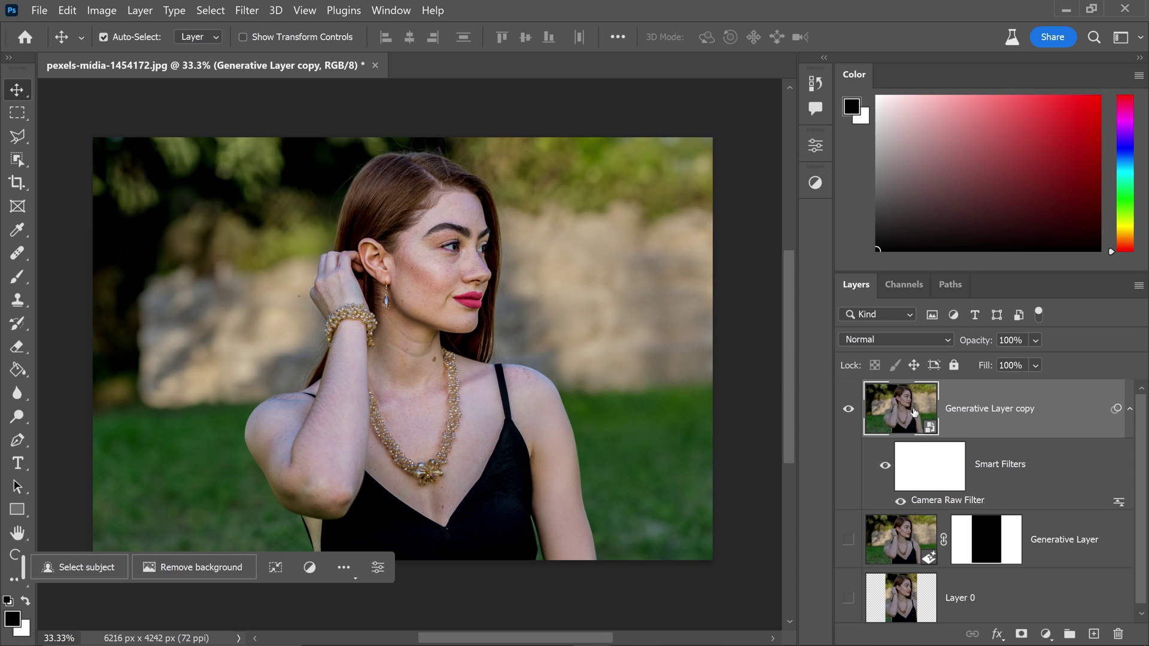